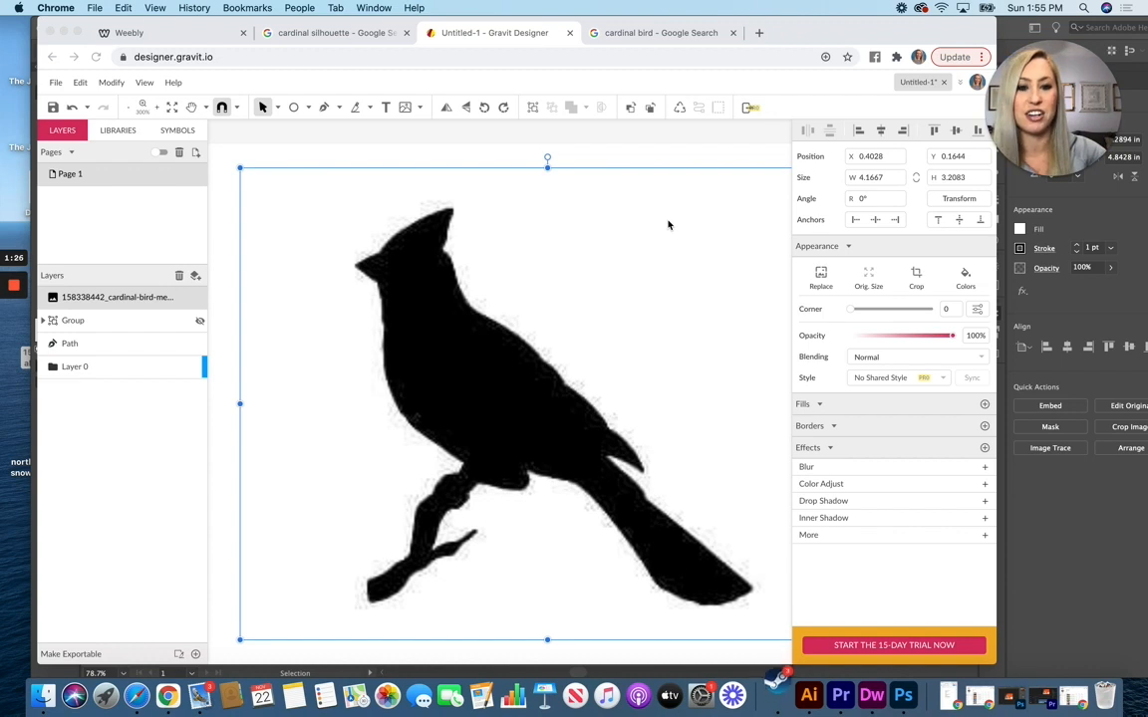
# Step: Convert the placed cardinal silhouette image to vector paths with Vectorize Image
pyautogui.click(111, 84)
pyautogui.click(111, 84)
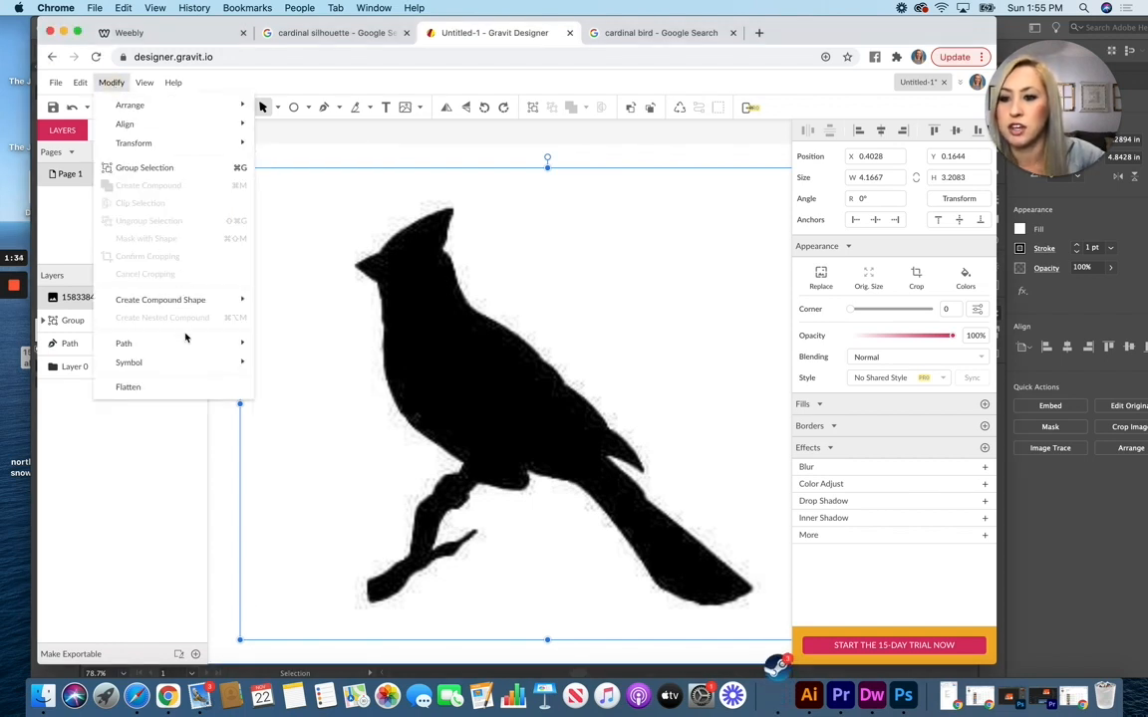
pyautogui.moveTo(239, 363)
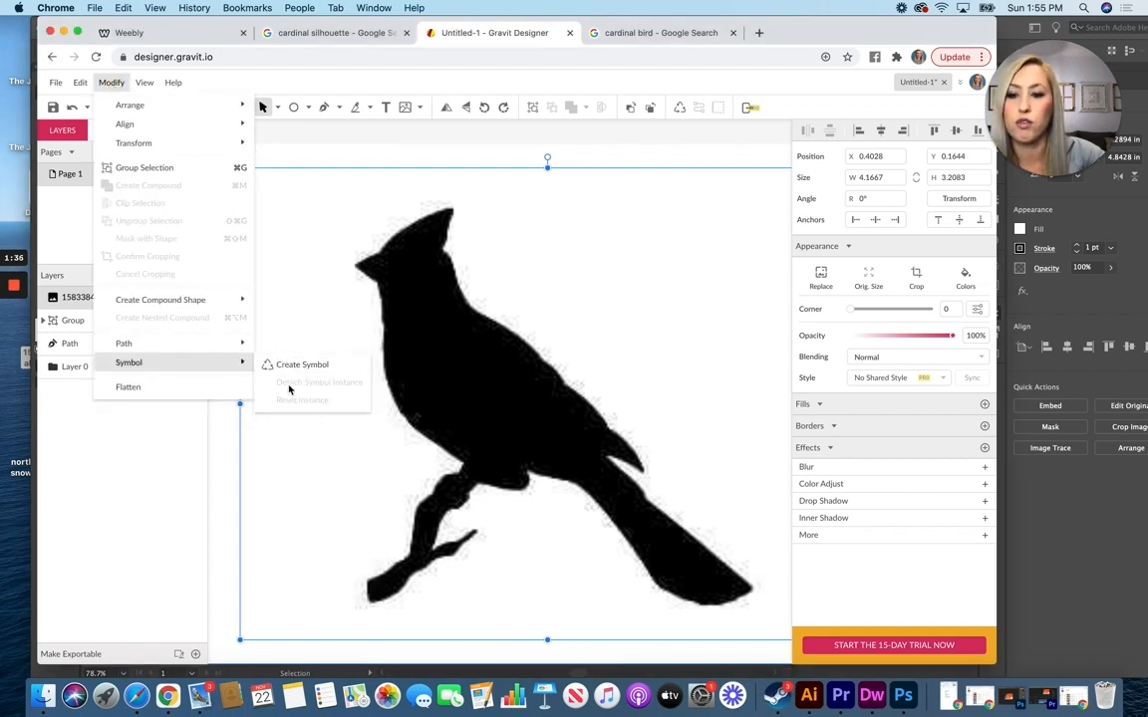
pyautogui.moveTo(244, 340)
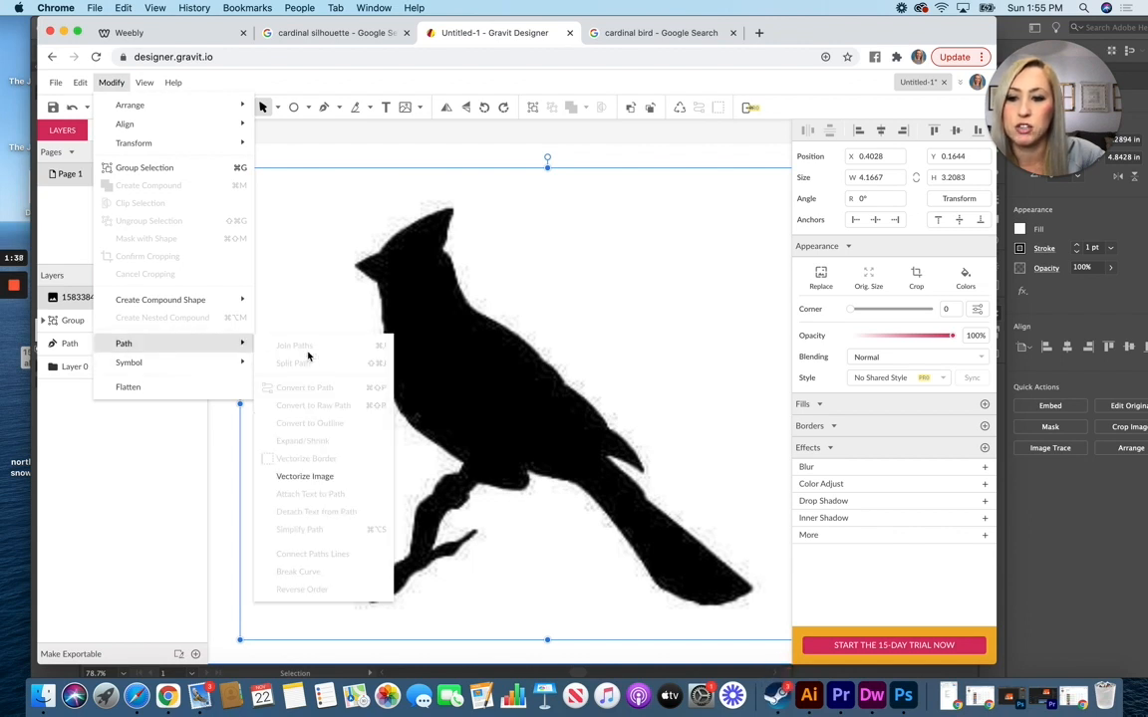
pyautogui.click(330, 477)
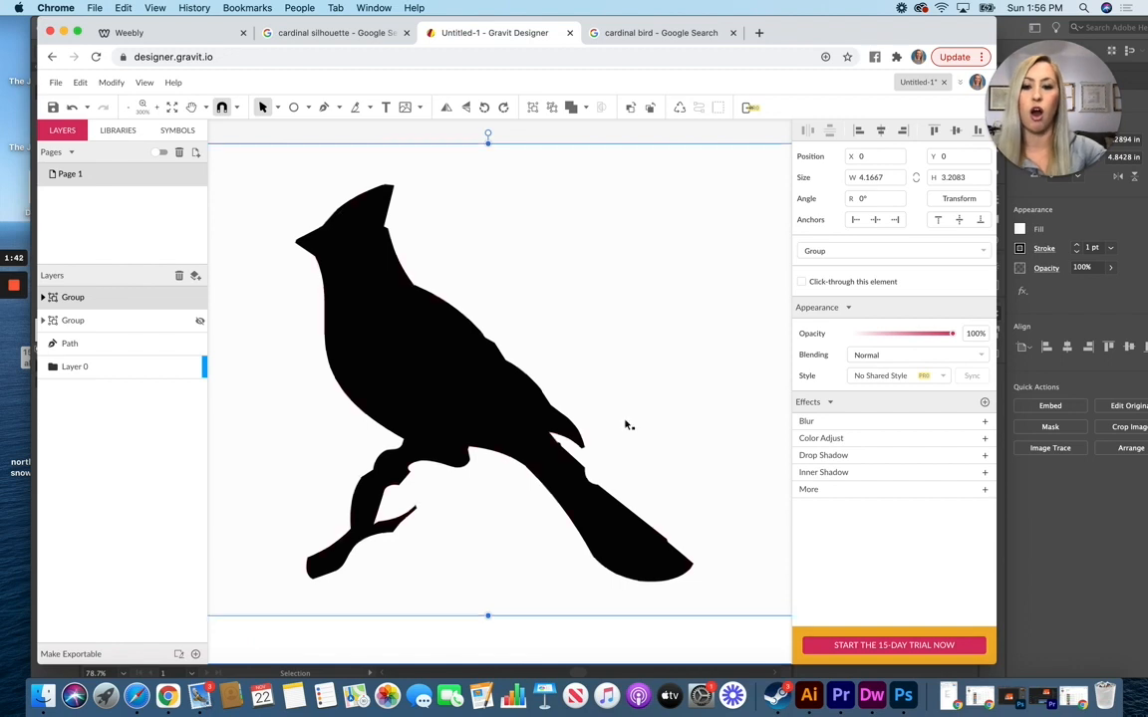
# Step: Expand the vectorized group and hide its transparent background path, keeping the black bird path shown
pyautogui.doubleClick(398, 311)
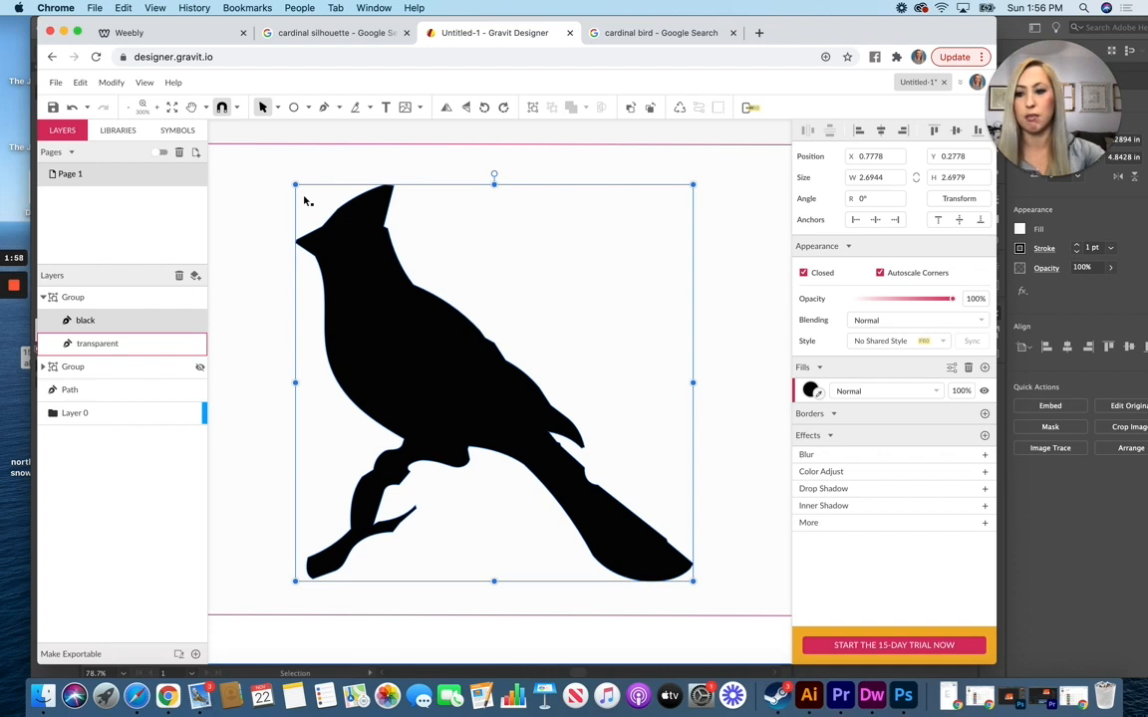
pyautogui.click(199, 365)
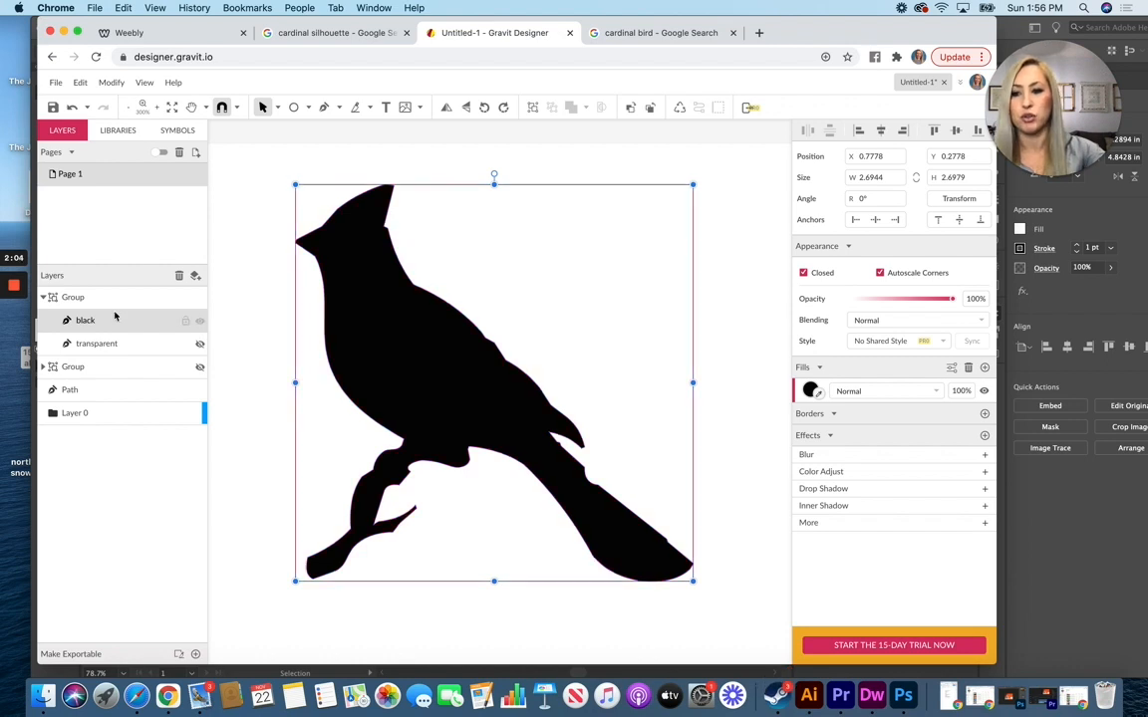
pyautogui.click(351, 302)
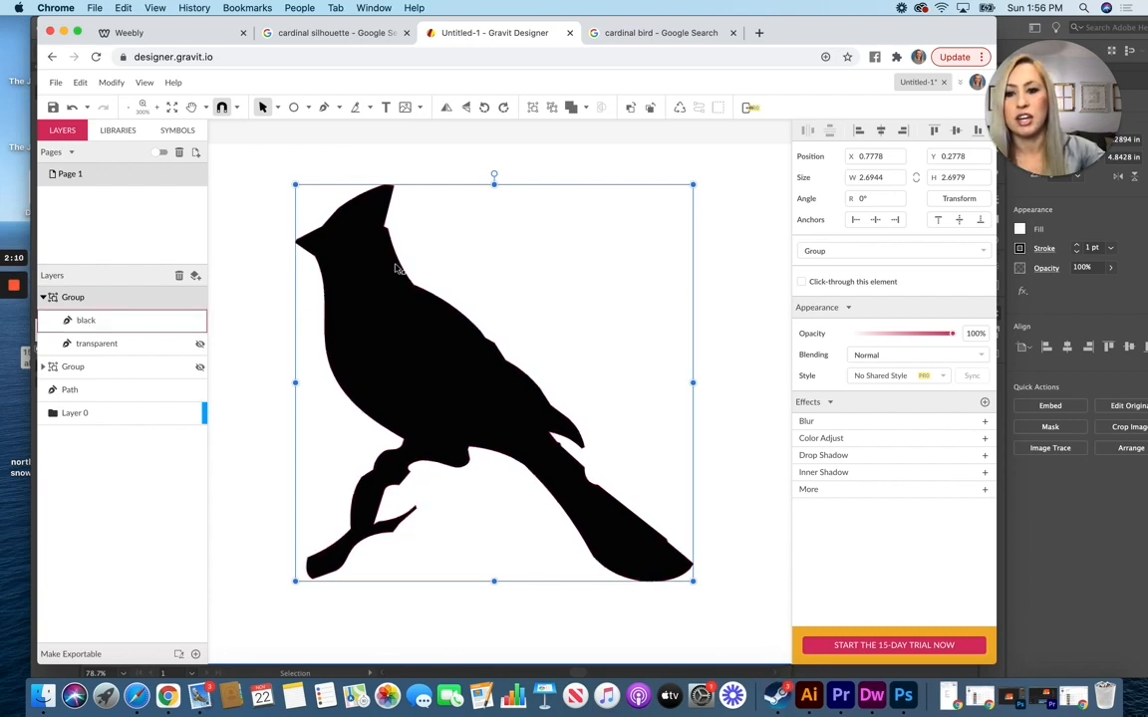
# Step: With the Subselect tool, move the black path's anchor point at the base of the crest slightly outward to about X 1.44, Y 0.59
pyautogui.click(276, 107)
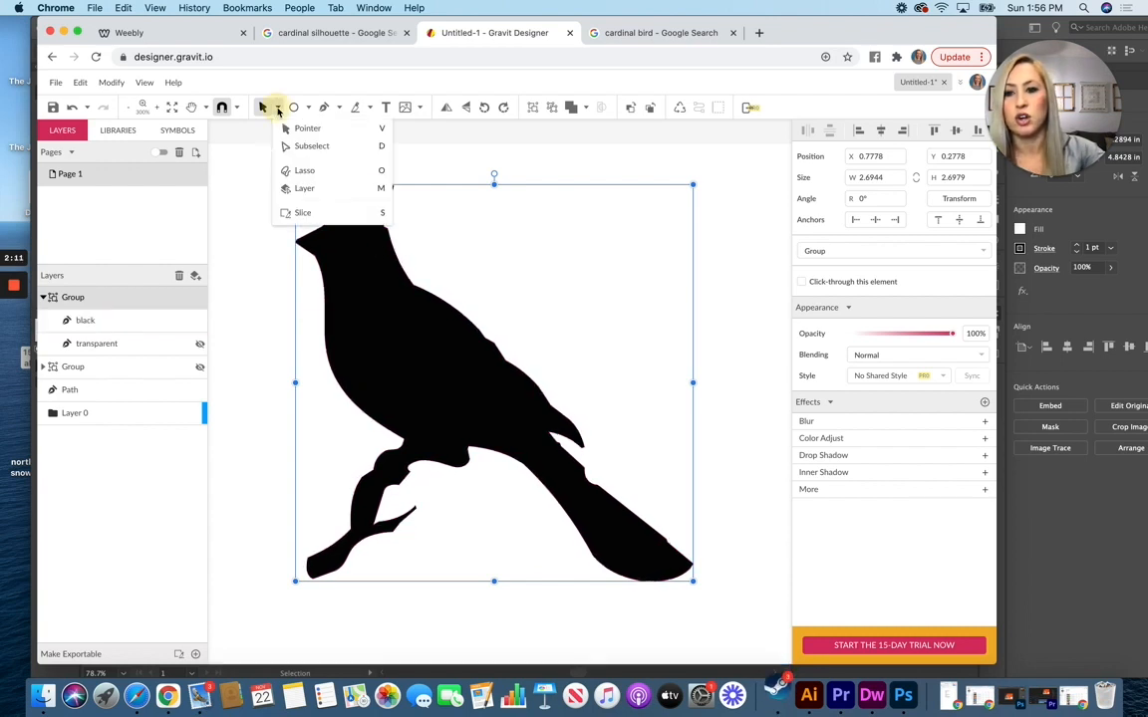
pyautogui.click(321, 148)
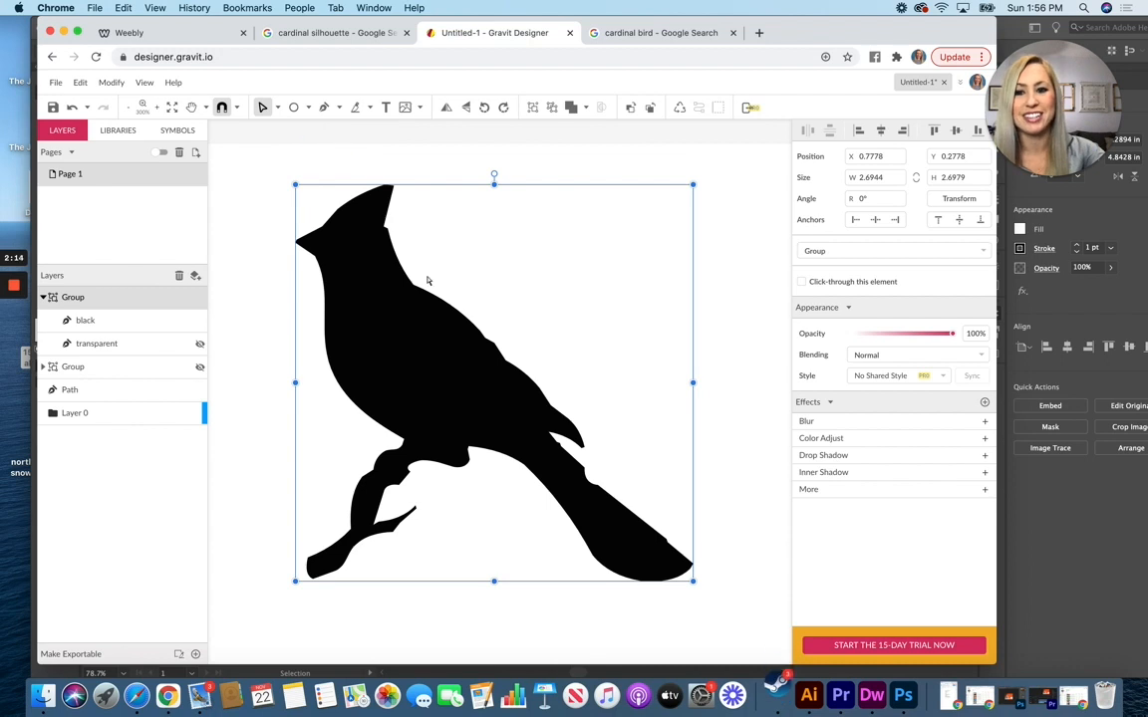
pyautogui.click(367, 236)
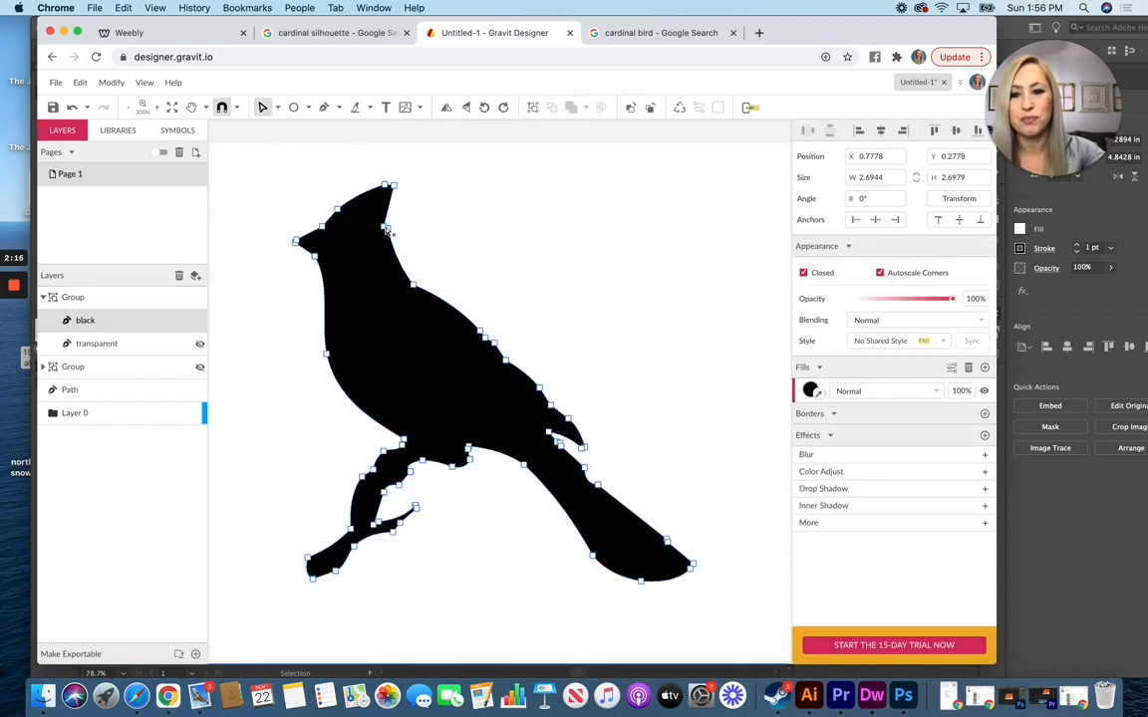
pyautogui.click(387, 229)
pyautogui.moveTo(386, 229)
pyautogui.mouseDown()
pyautogui.moveTo(403, 227)
pyautogui.moveTo(396, 234)
pyautogui.mouseUp()
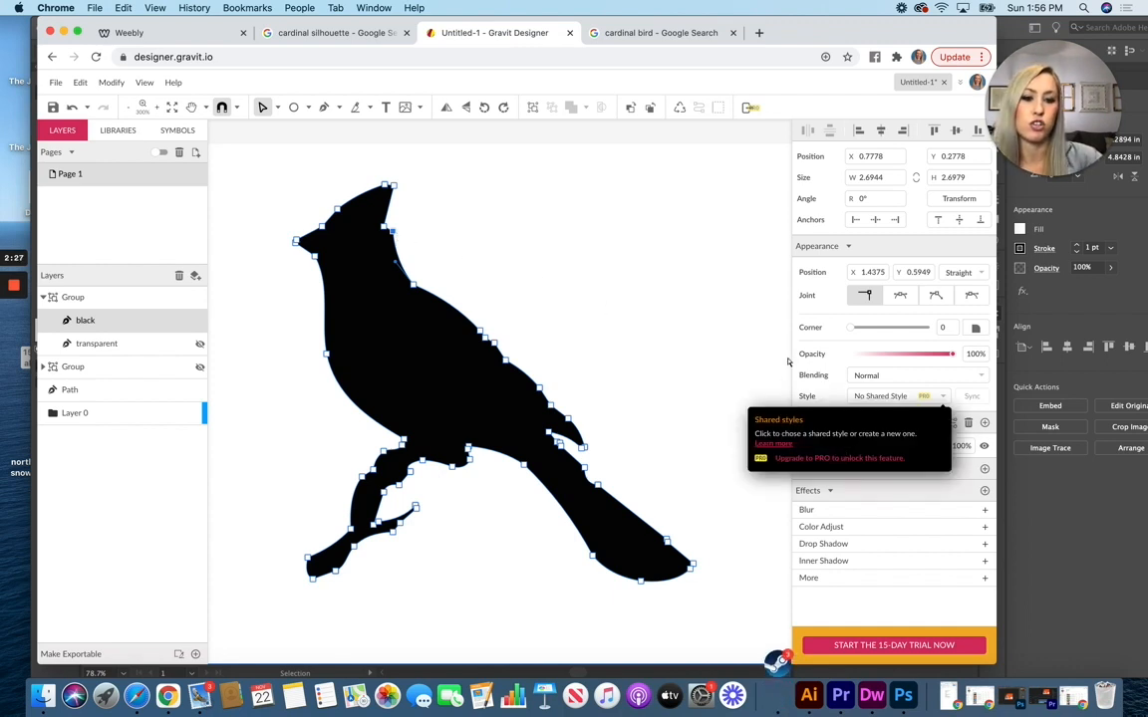
# Step: Clear the Illustrator window off the desktop and place the northern-cardinal-snow photo from the desktop beside the silhouette
pyautogui.click(811, 446)
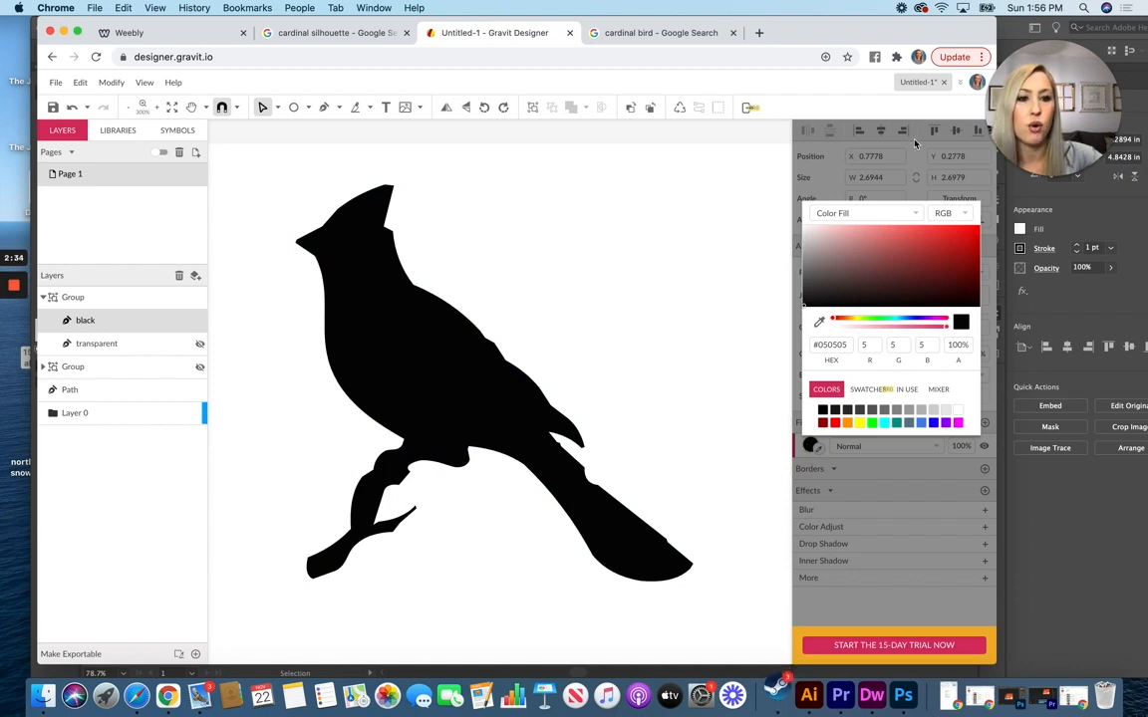
pyautogui.moveTo(848, 28); pyautogui.dragTo(903, 28)
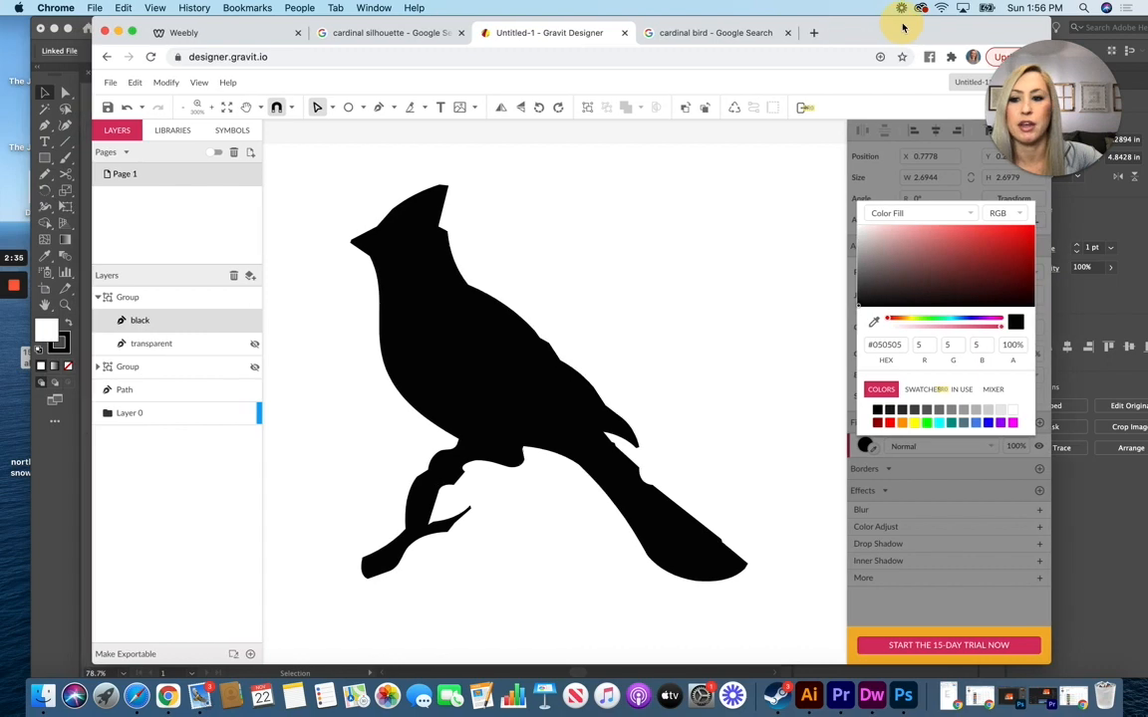
pyautogui.click(53, 26)
pyautogui.press('super+Tab')
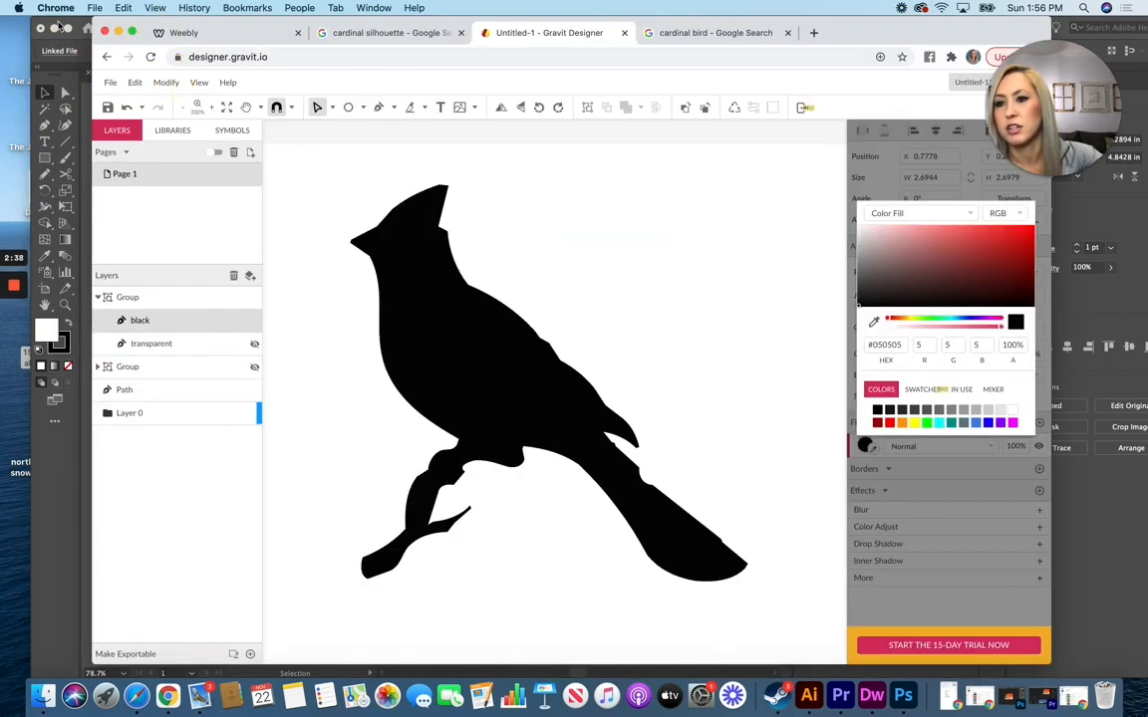
pyautogui.click(58, 27)
pyautogui.click(54, 28)
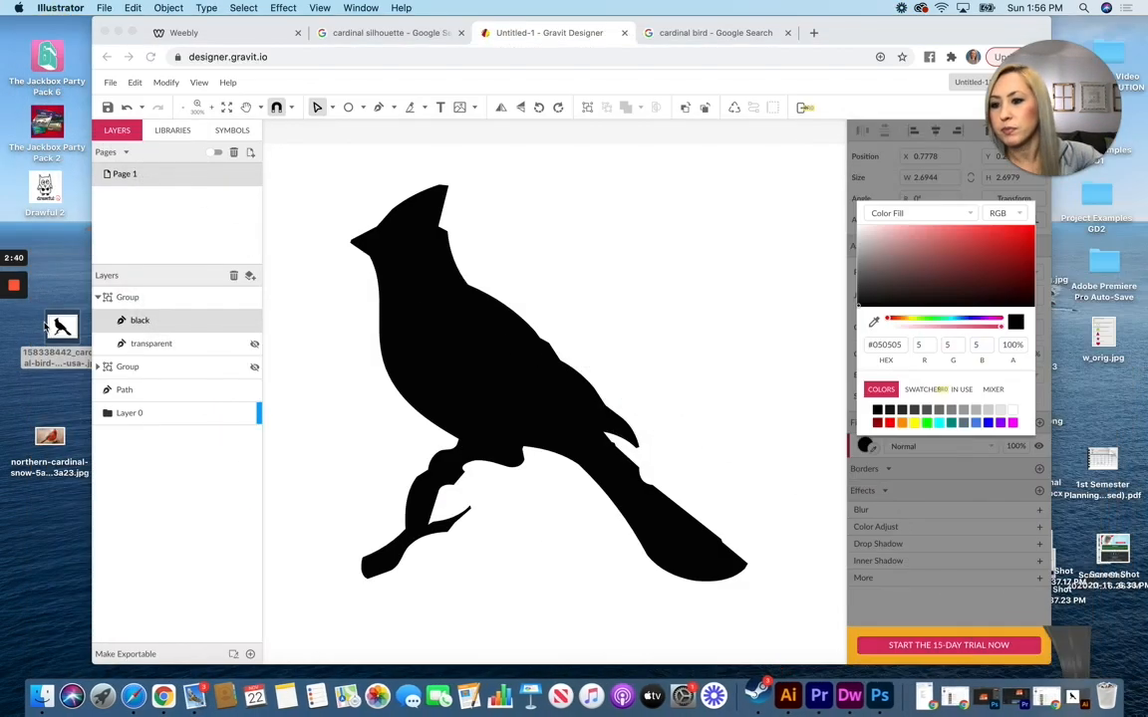
pyautogui.moveTo(50, 435); pyautogui.dragTo(730, 243)
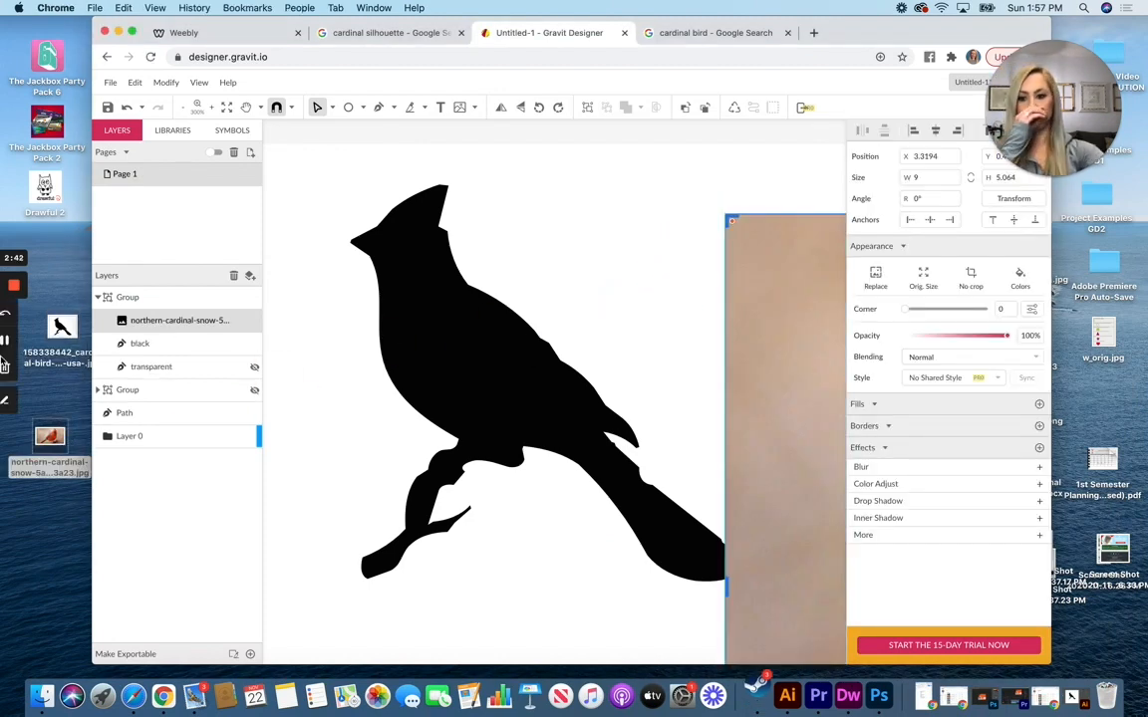
pyautogui.click(6, 341)
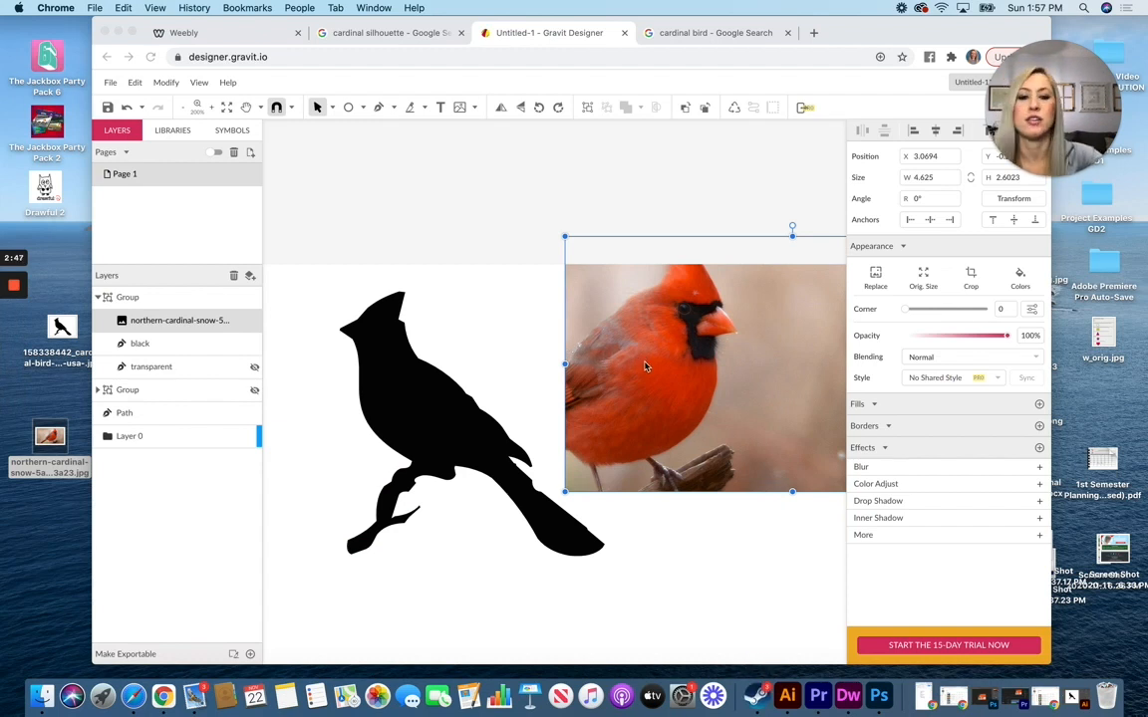
# Step: Recolor the black bird silhouette's fill with a red sampled from the cardinal in the photo
pyautogui.click(398, 382)
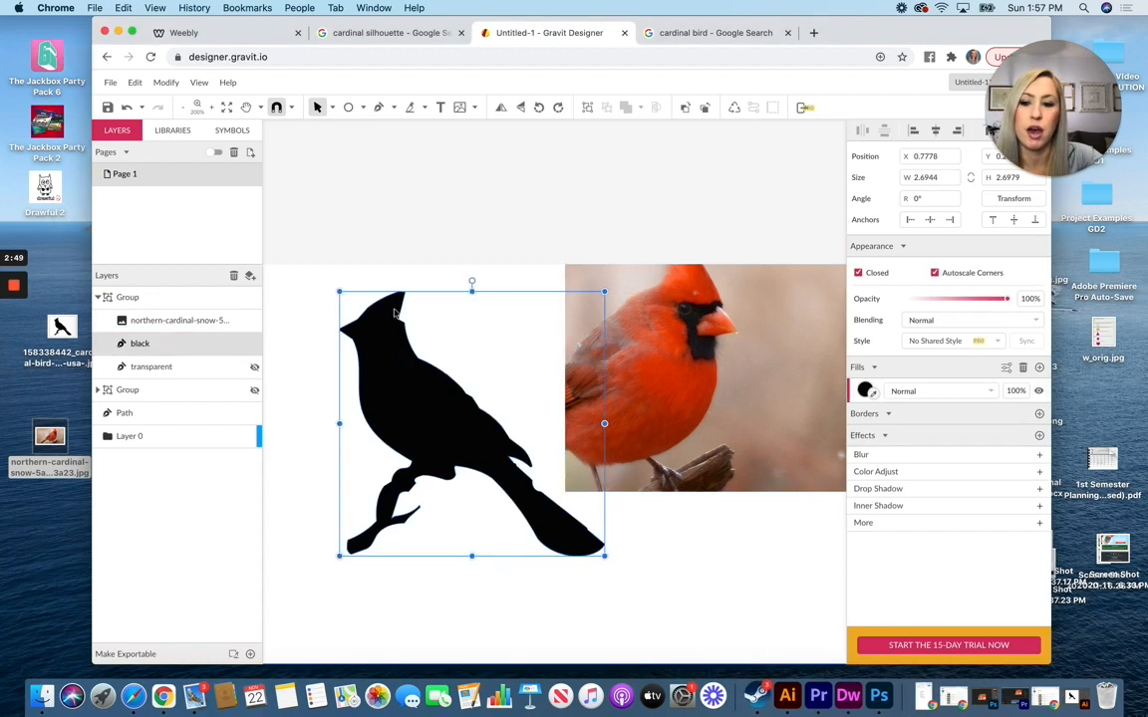
pyautogui.click(416, 407)
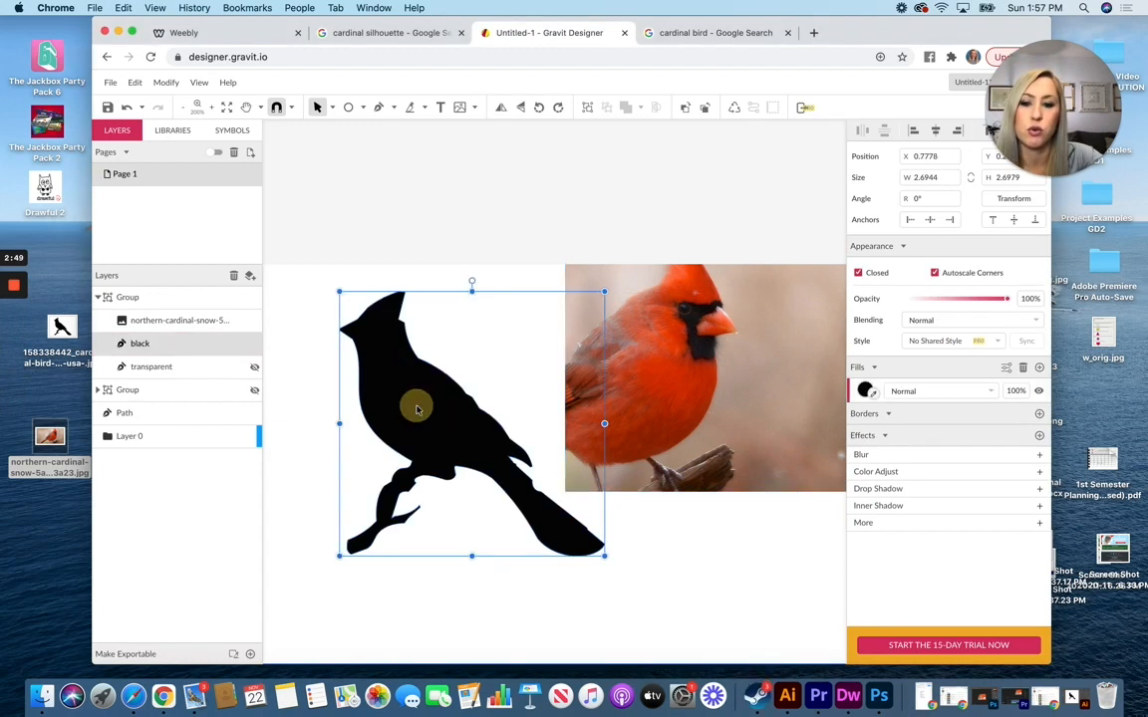
pyautogui.click(869, 396)
pyautogui.click(679, 383)
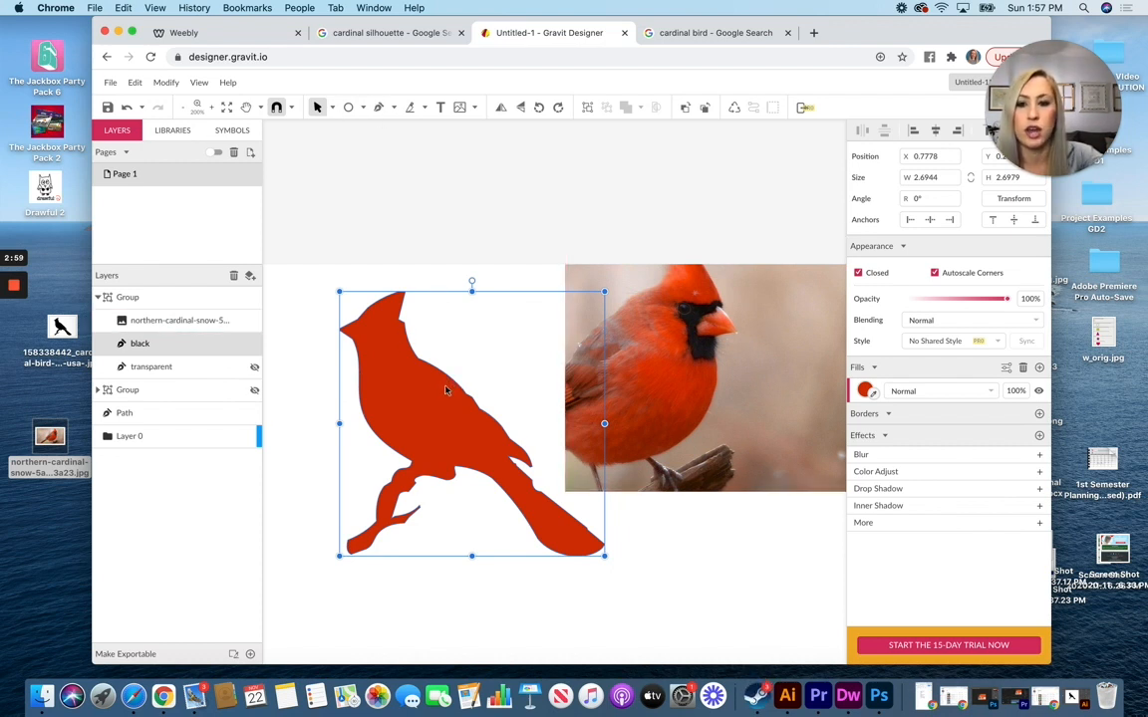
# Step: Lock the red bird path and add a new layer above the group
pyautogui.click(239, 345)
pyautogui.click(250, 275)
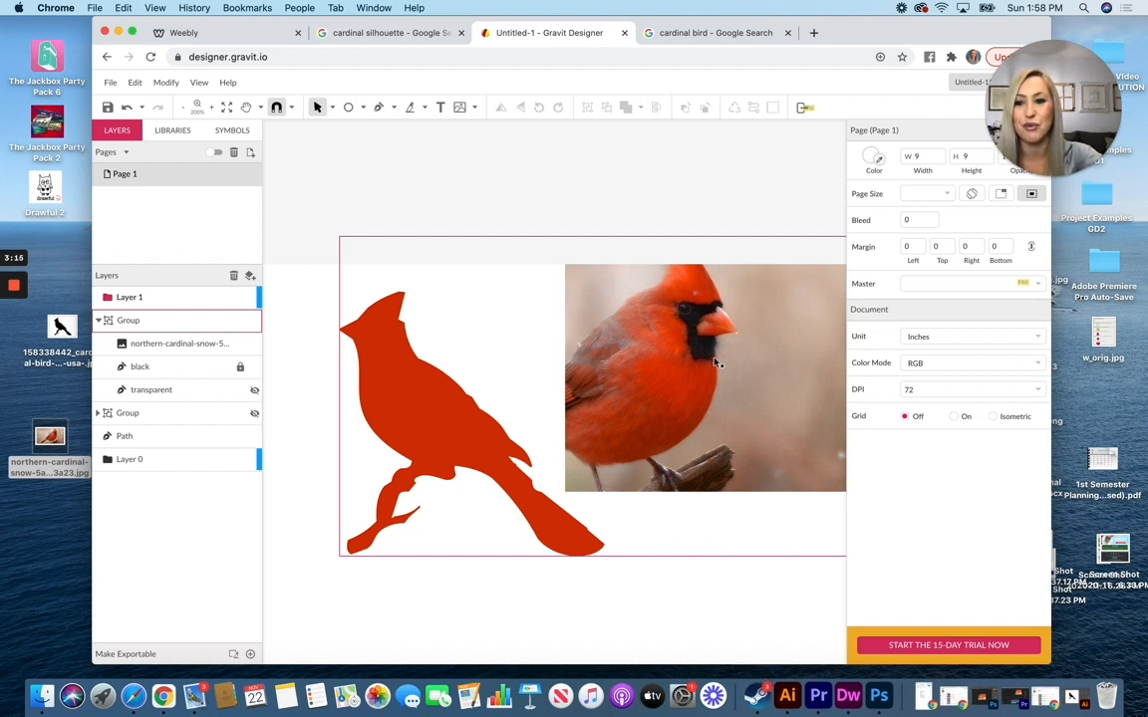
# Step: On the new layer, start a Pen path for the black face mask, curving around the back of the beak and down onto the throat
pyautogui.click(378, 106)
pyautogui.scroll(1, 403, 301)
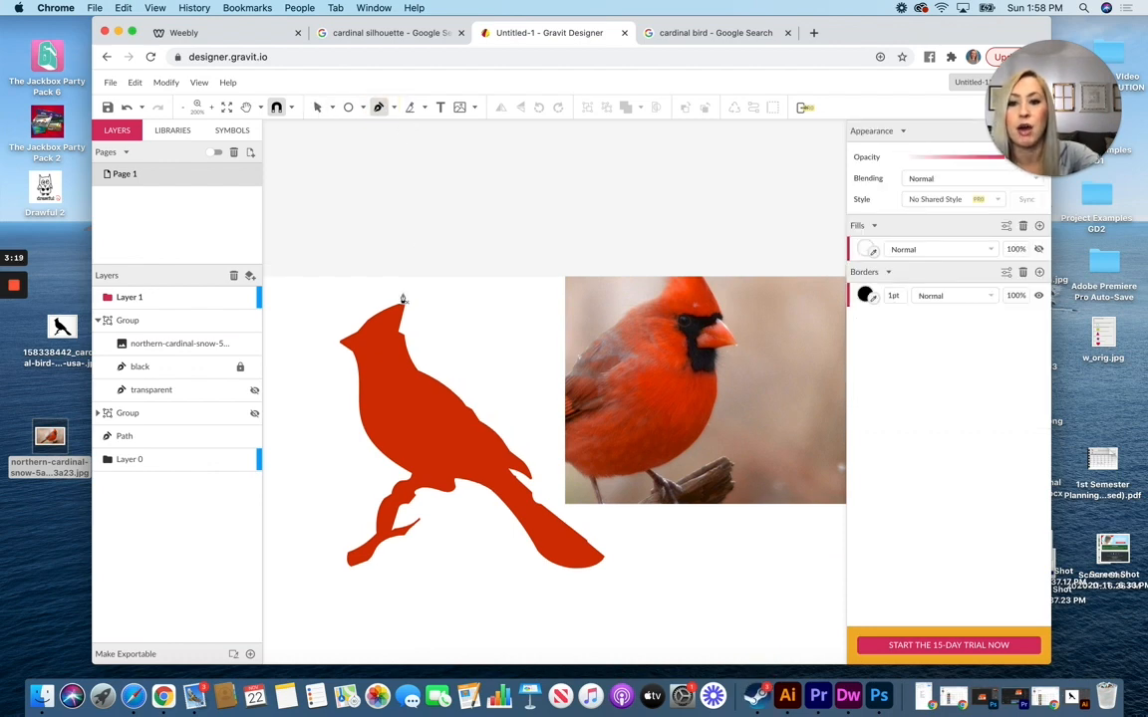
pyautogui.press('super+plus')
pyautogui.press('super+plus')
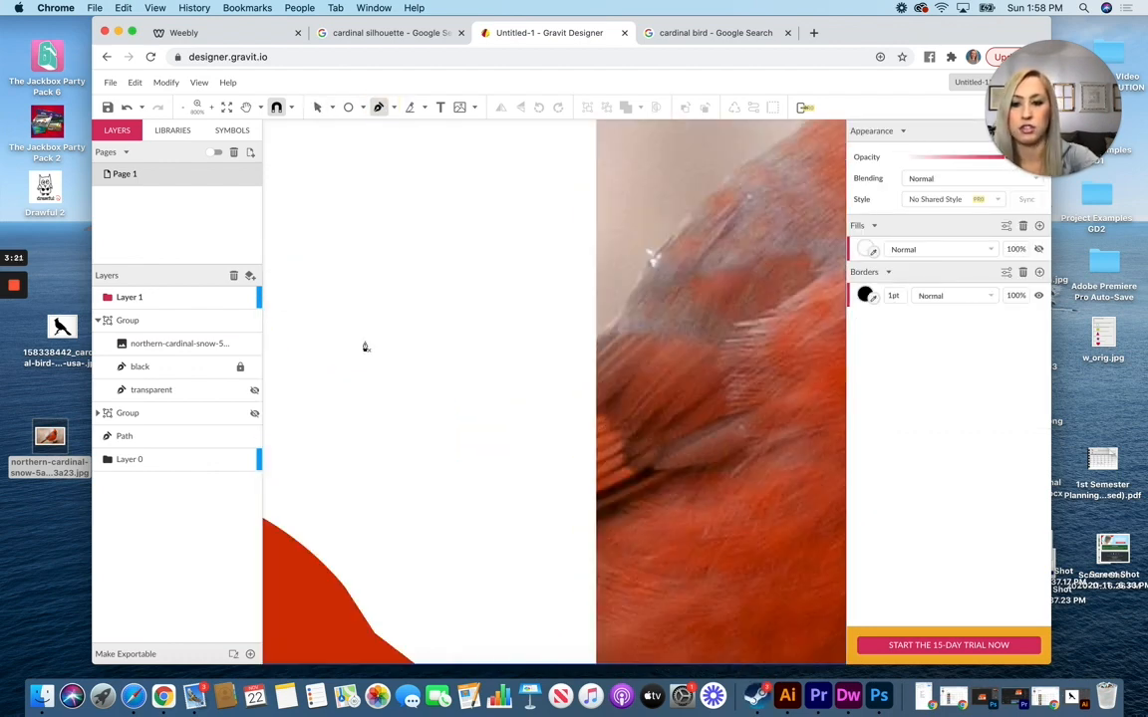
pyautogui.scroll(-10, 527, 326)
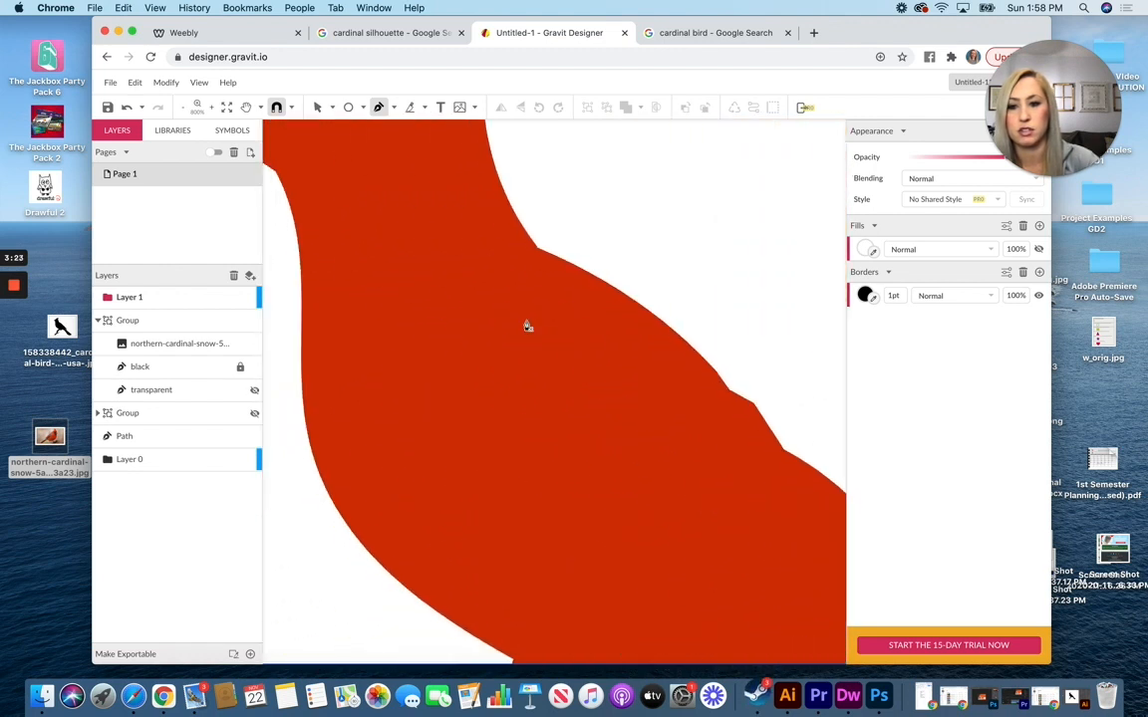
pyautogui.scroll(1, 527, 326)
pyautogui.scroll(2, 527, 326)
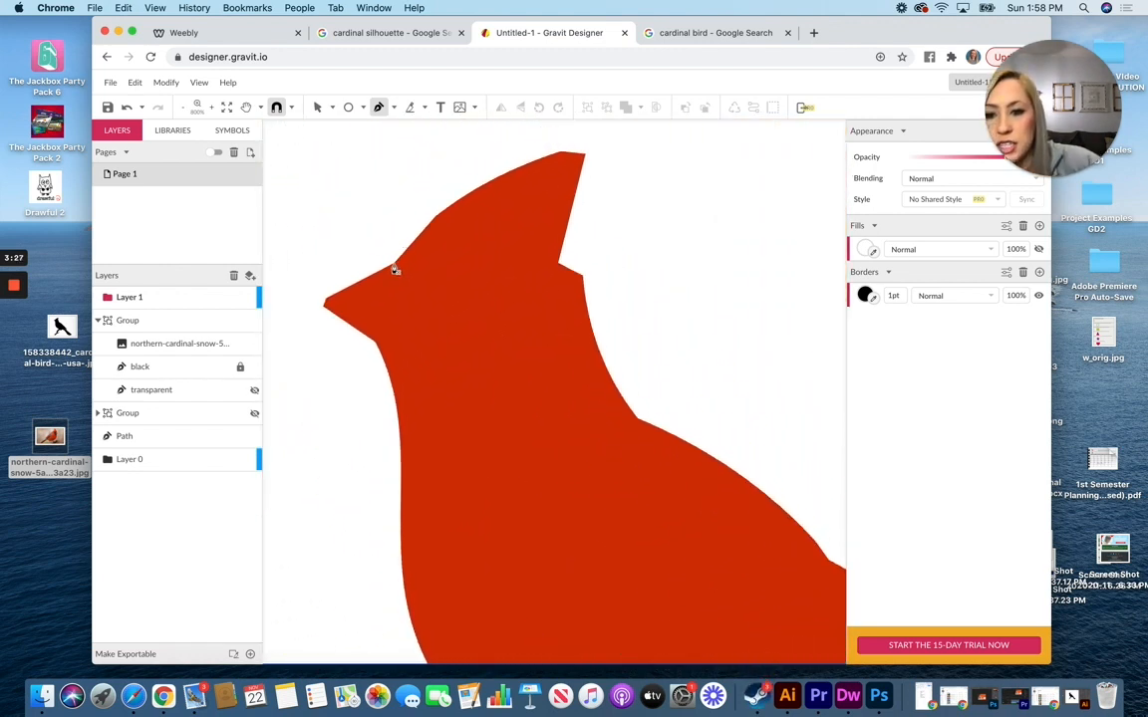
pyautogui.click(394, 263)
pyautogui.moveTo(412, 263); pyautogui.dragTo(423, 270)
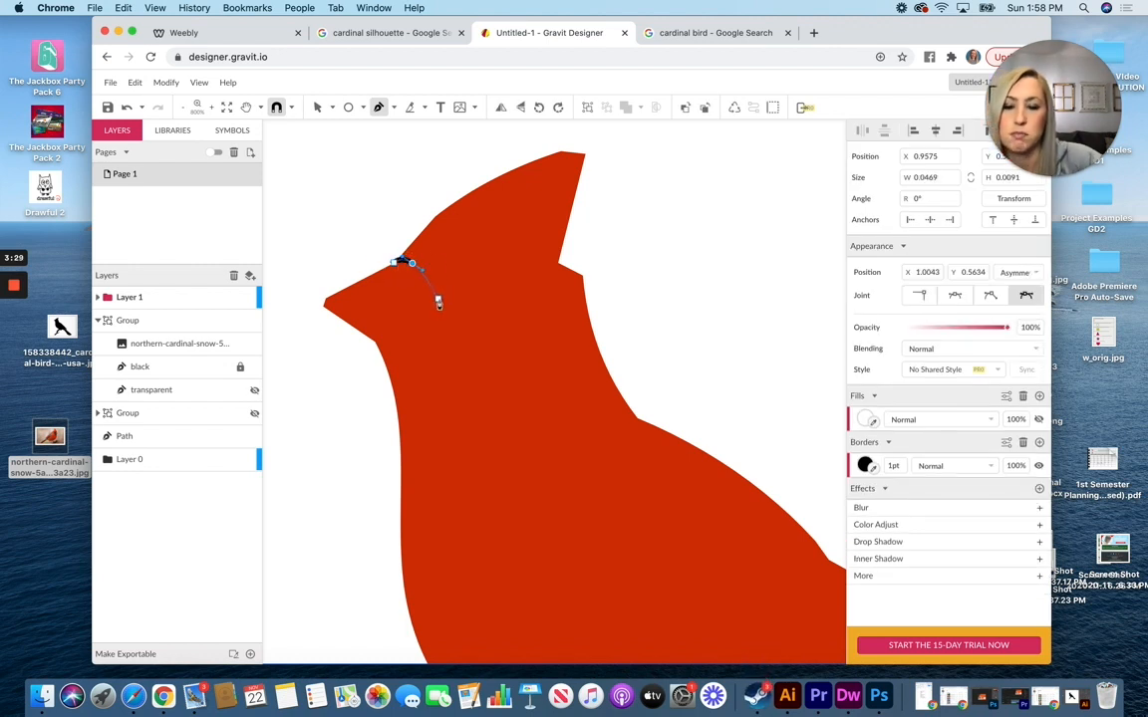
pyautogui.moveTo(397, 342); pyautogui.dragTo(376, 343)
pyautogui.click(392, 387)
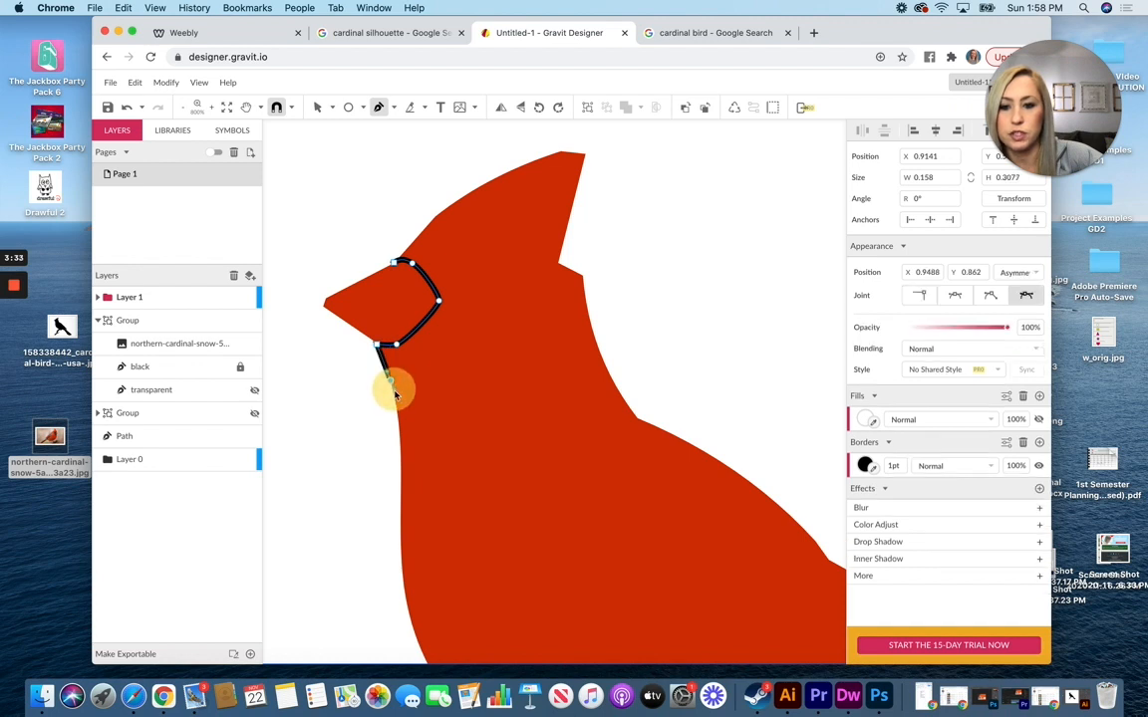
# Step: Continue the mask path with a zigzag under the throat, curve it up around the cheek and close it, about 0.37 by 0.51 in overall
pyautogui.click(402, 408)
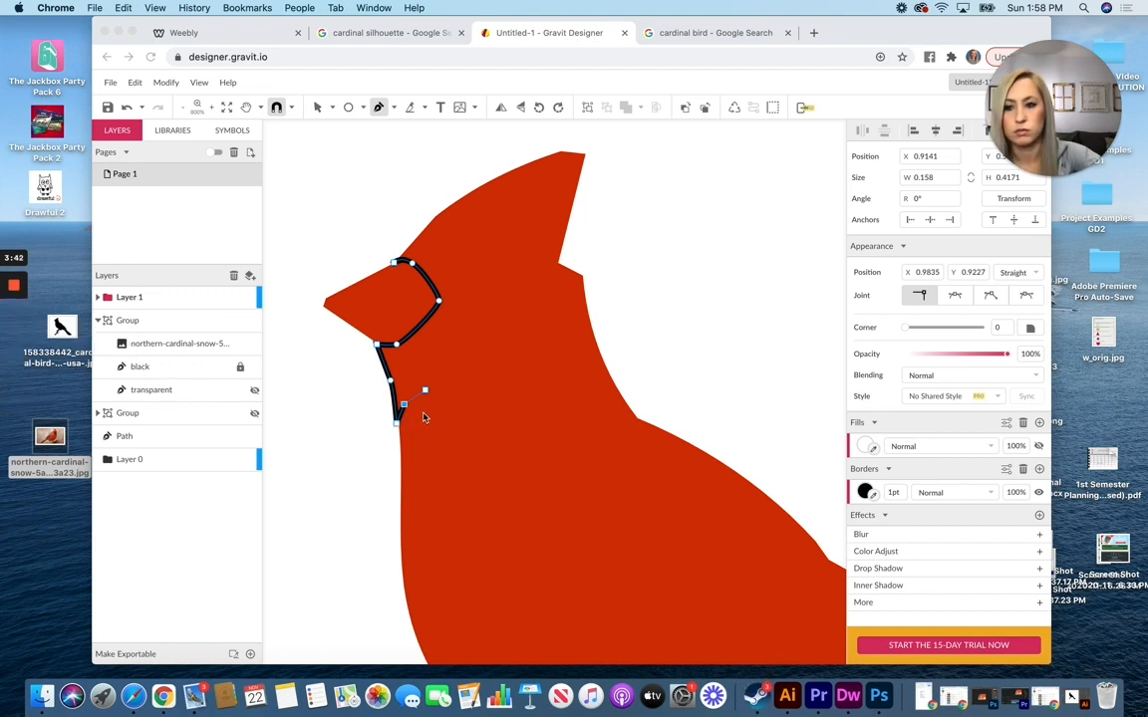
pyautogui.click(422, 403)
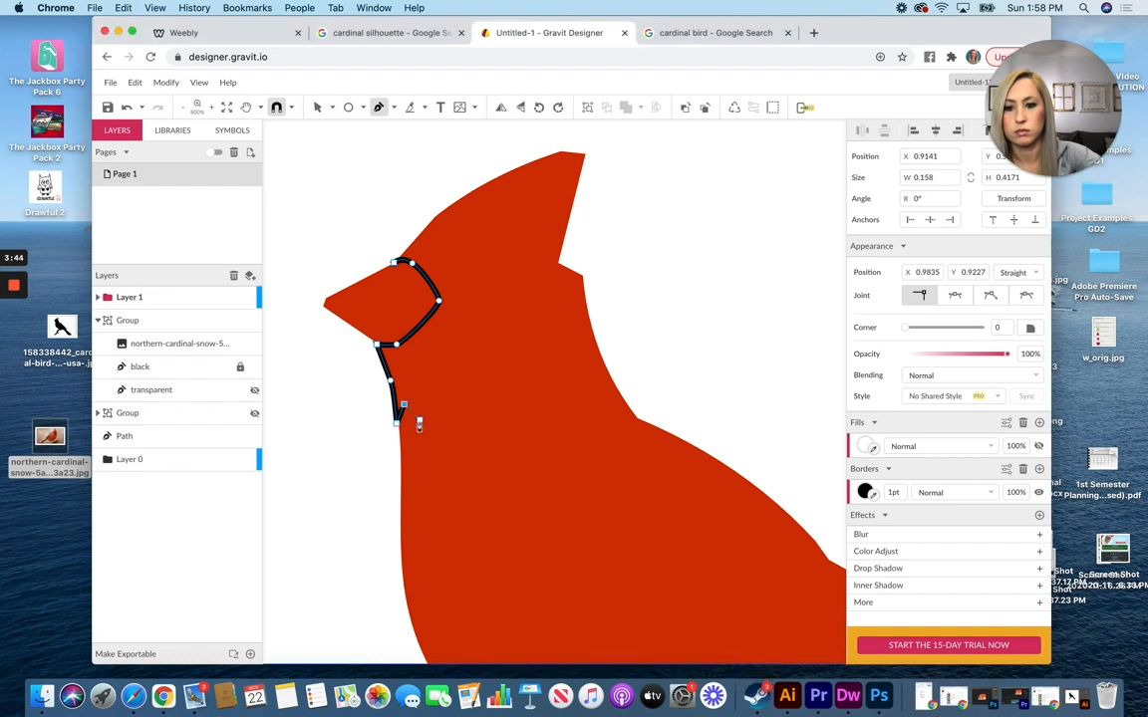
pyautogui.click(418, 426)
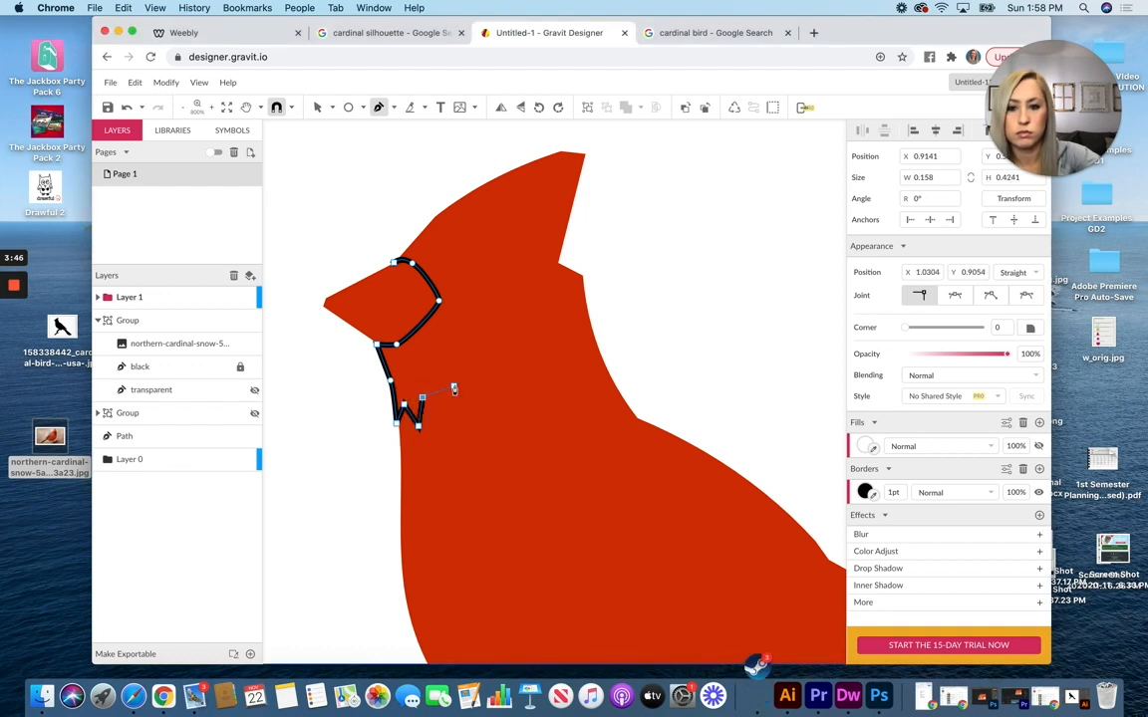
pyautogui.moveTo(436, 362); pyautogui.dragTo(454, 350)
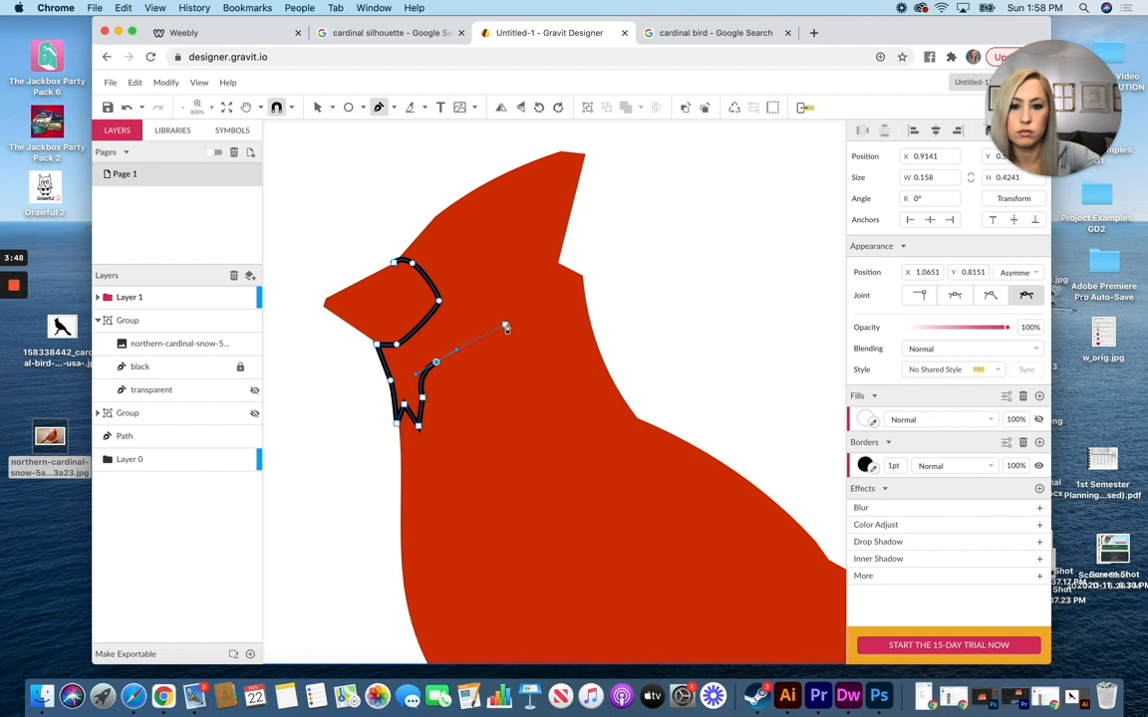
pyautogui.click(519, 316)
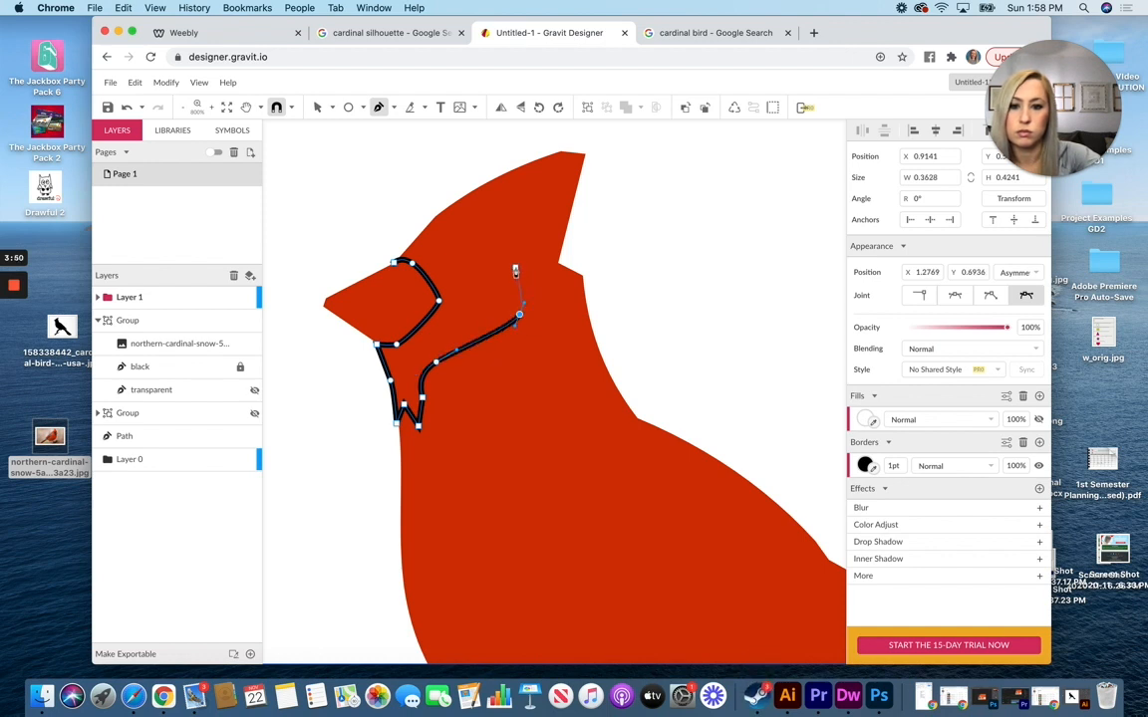
pyautogui.click(515, 267)
pyautogui.moveTo(461, 241); pyautogui.dragTo(426, 231)
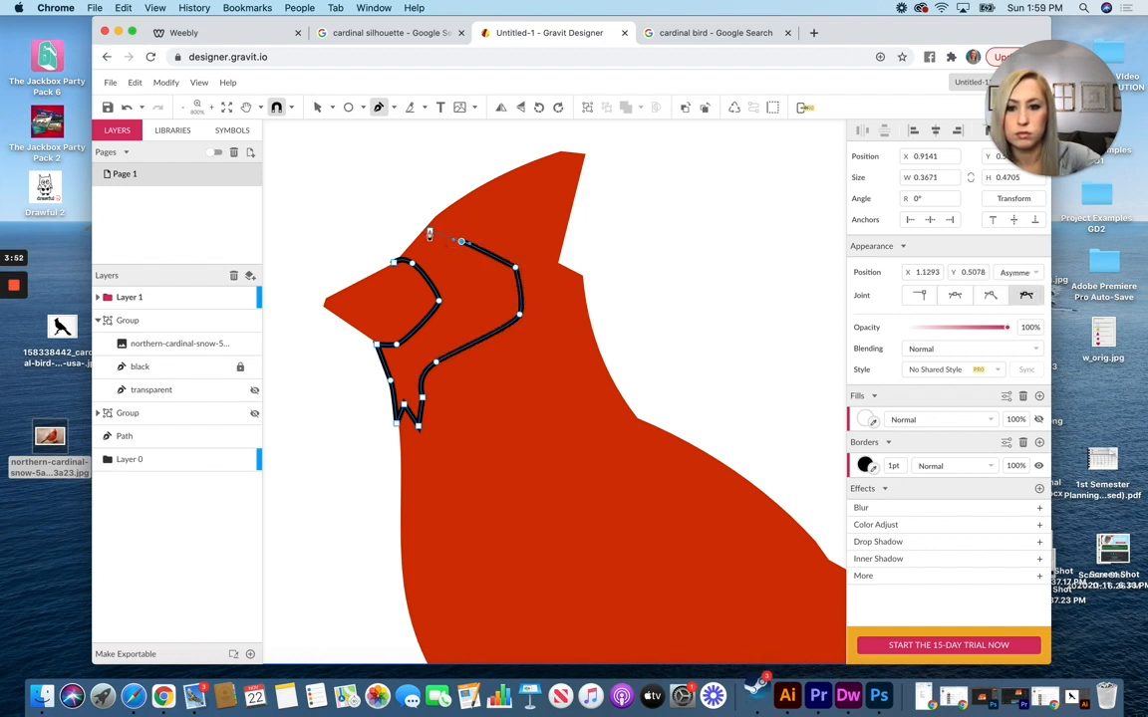
pyautogui.click(425, 230)
pyautogui.click(394, 263)
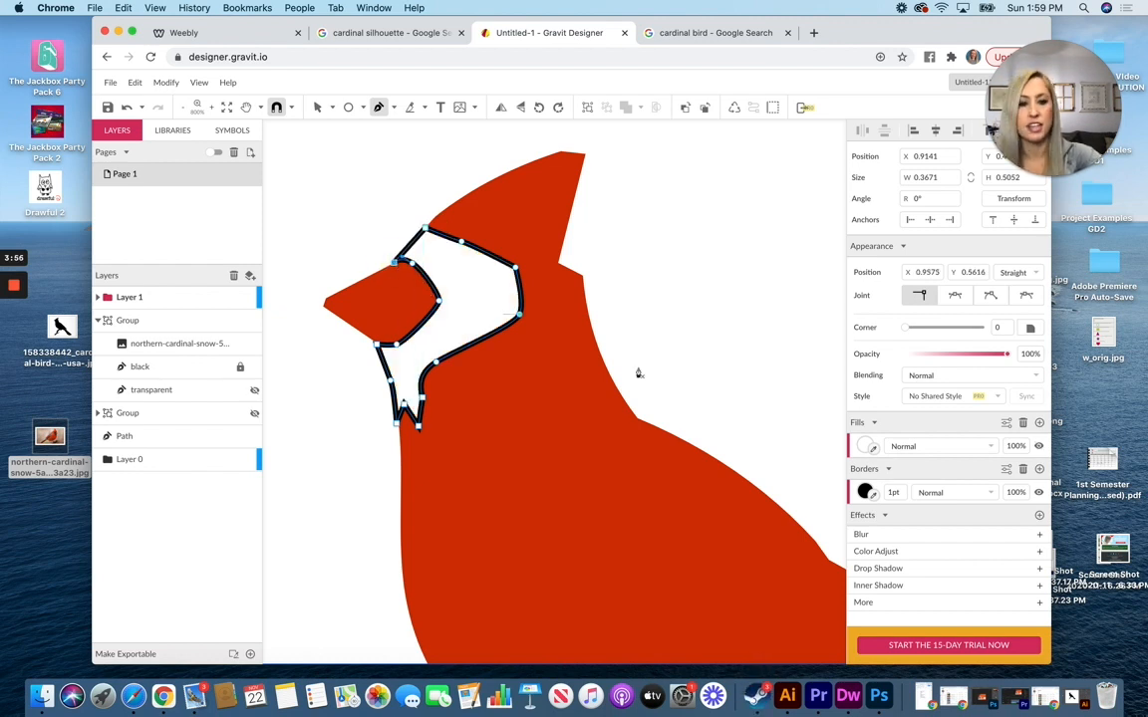
pyautogui.hscroll(1, 640, 373)
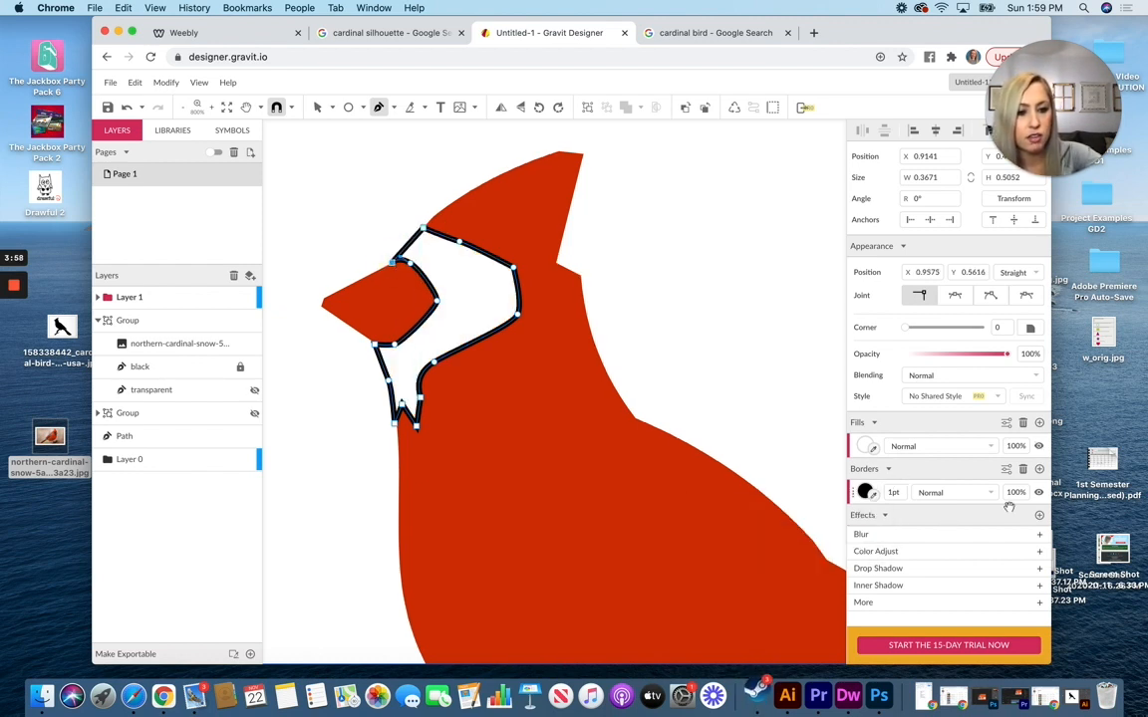
# Step: Hide the black border on the cardinal's face mask and set its fill to near-black #171717
pyautogui.click(1035, 492)
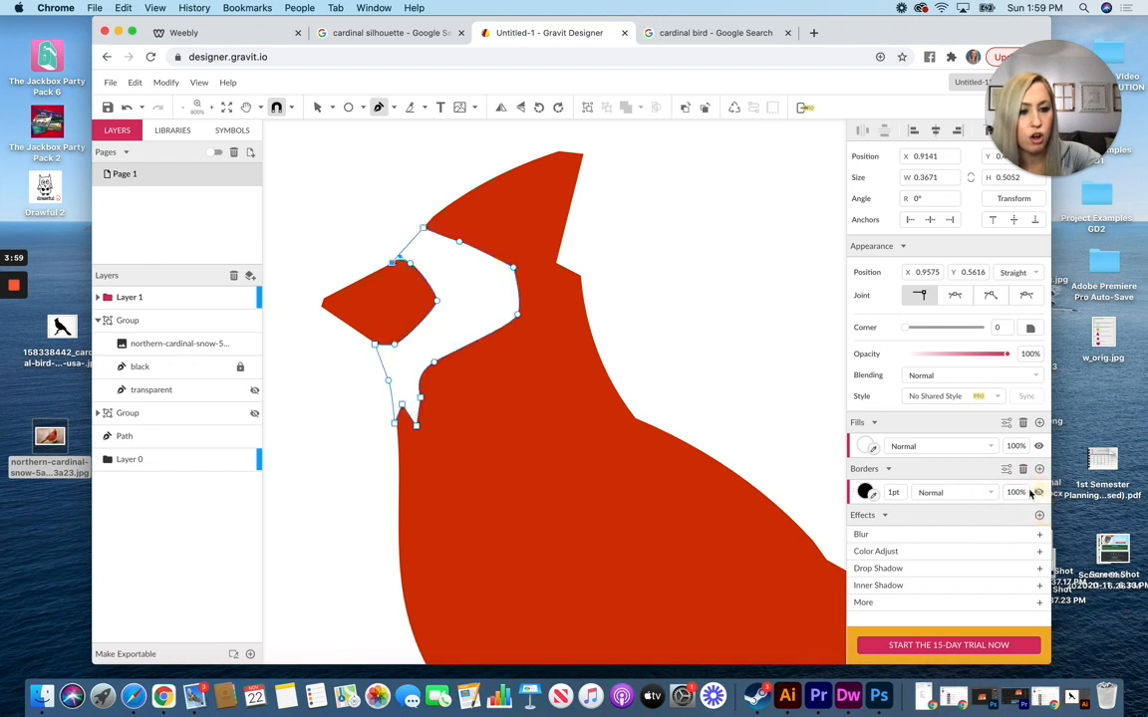
pyautogui.click(869, 445)
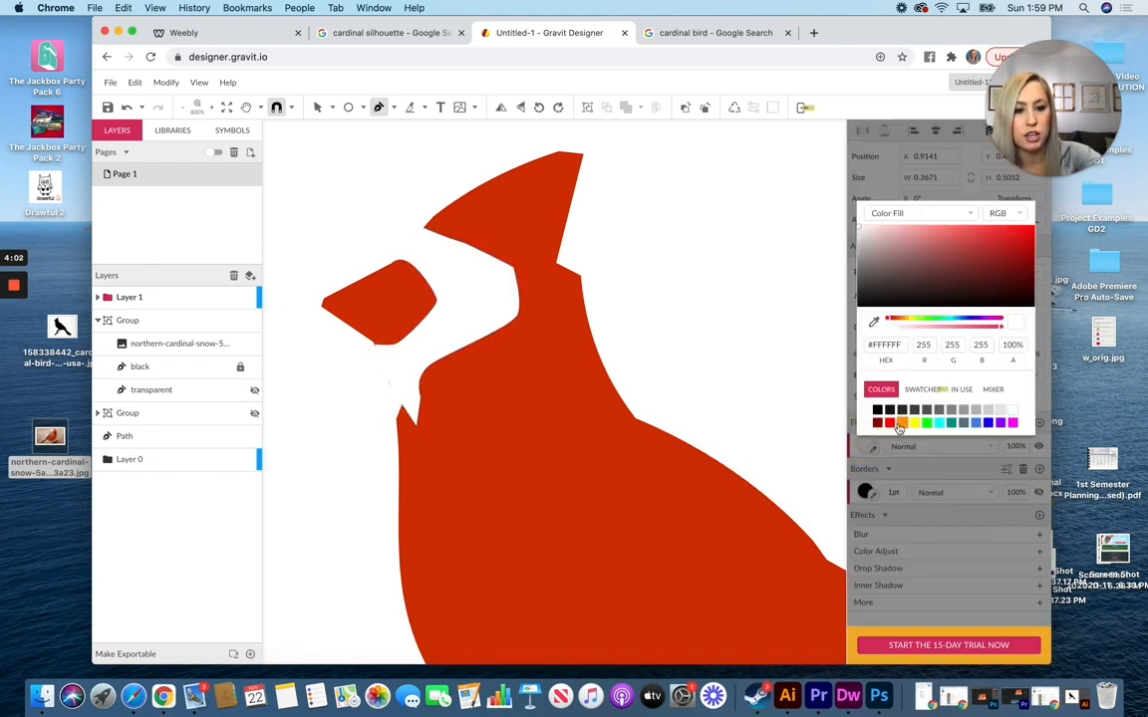
pyautogui.click(889, 409)
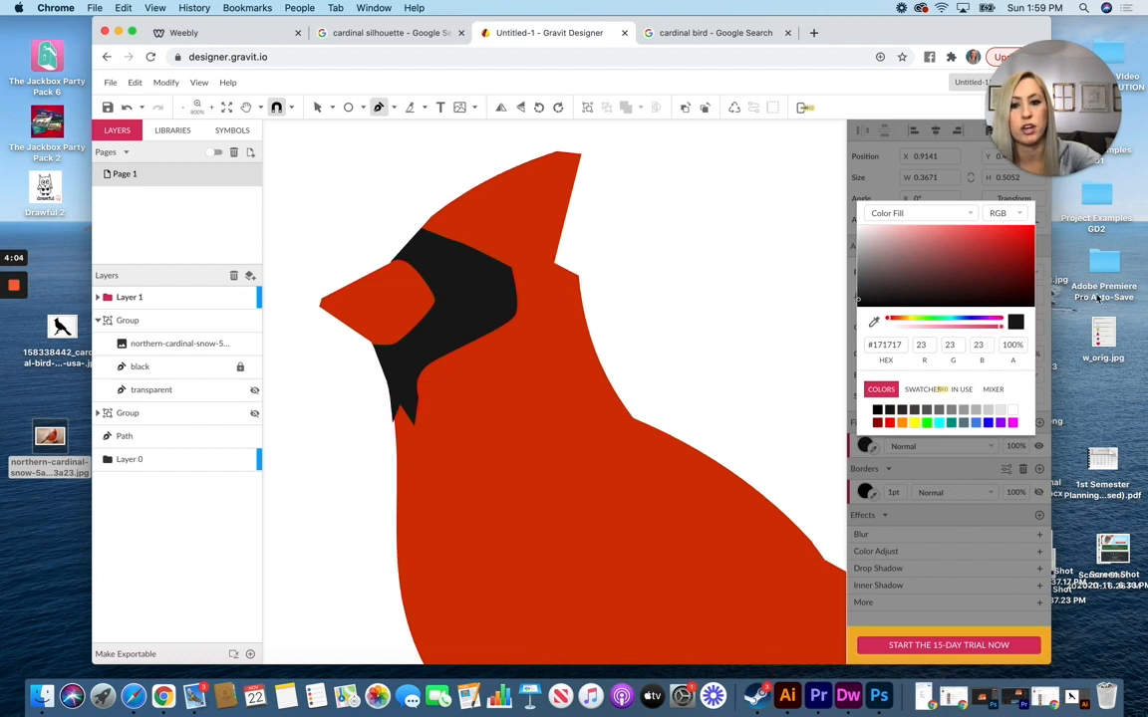
pyautogui.scroll(2, 408, 137)
pyautogui.click(317, 106)
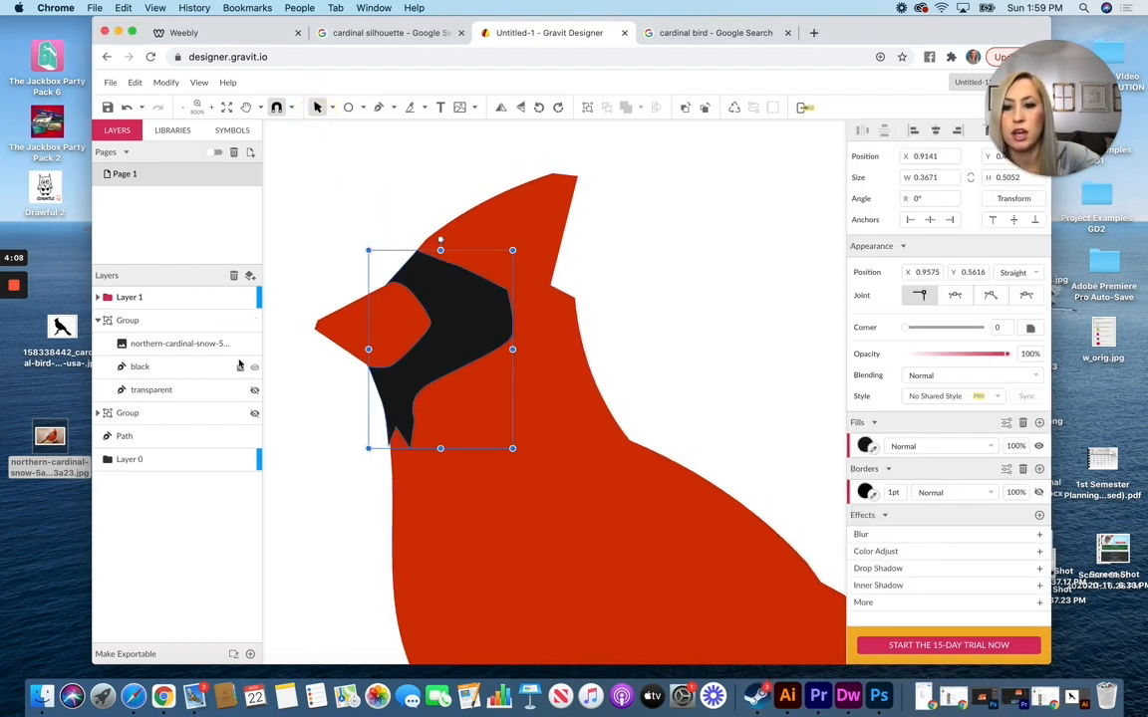
# Step: Add a new layer above the mask and draw a circular eye about 0.125 in wide on the mask
pyautogui.click(250, 275)
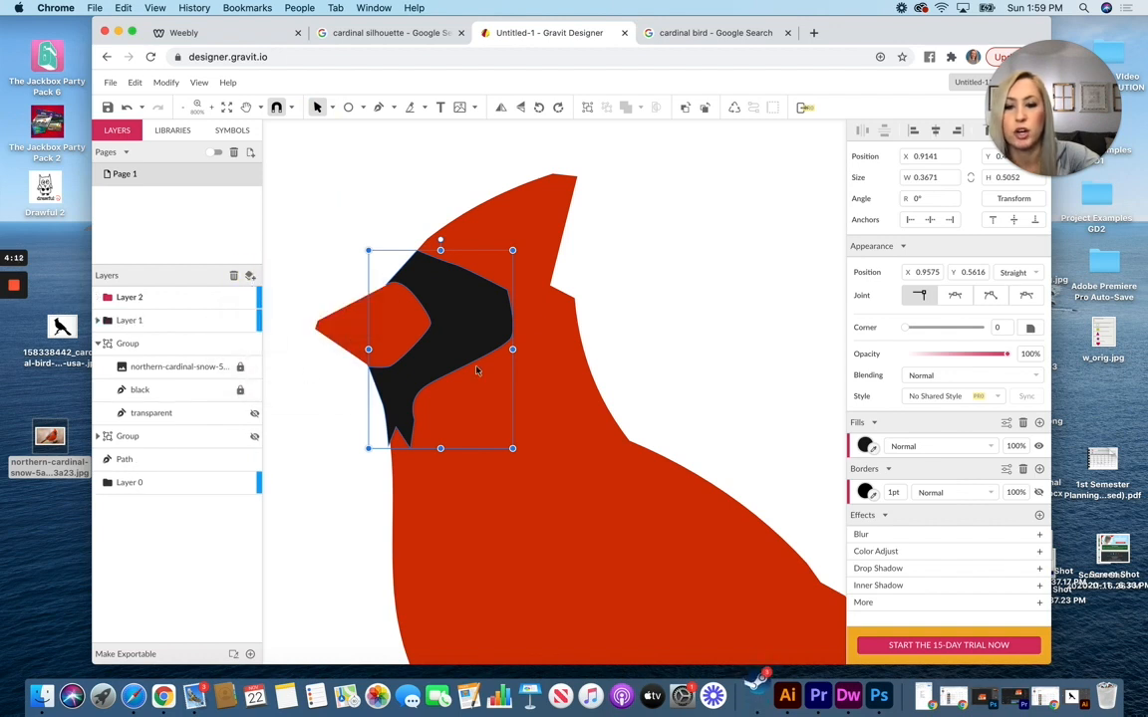
pyautogui.click(417, 220)
pyautogui.click(363, 110)
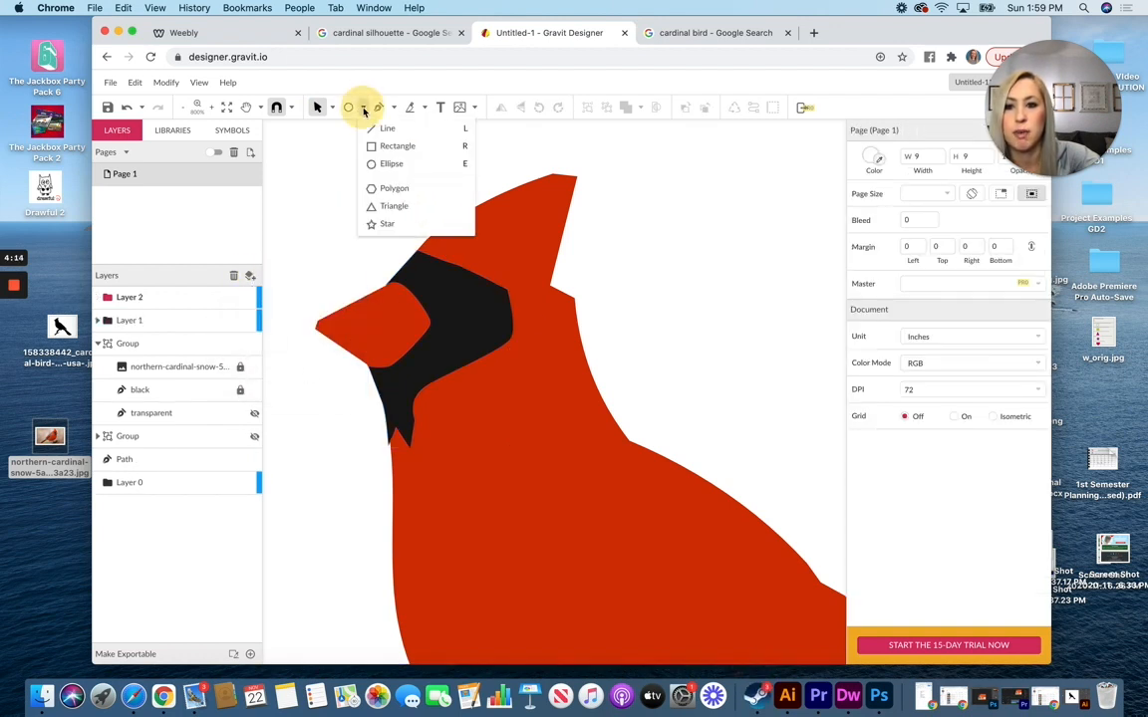
pyautogui.click(399, 164)
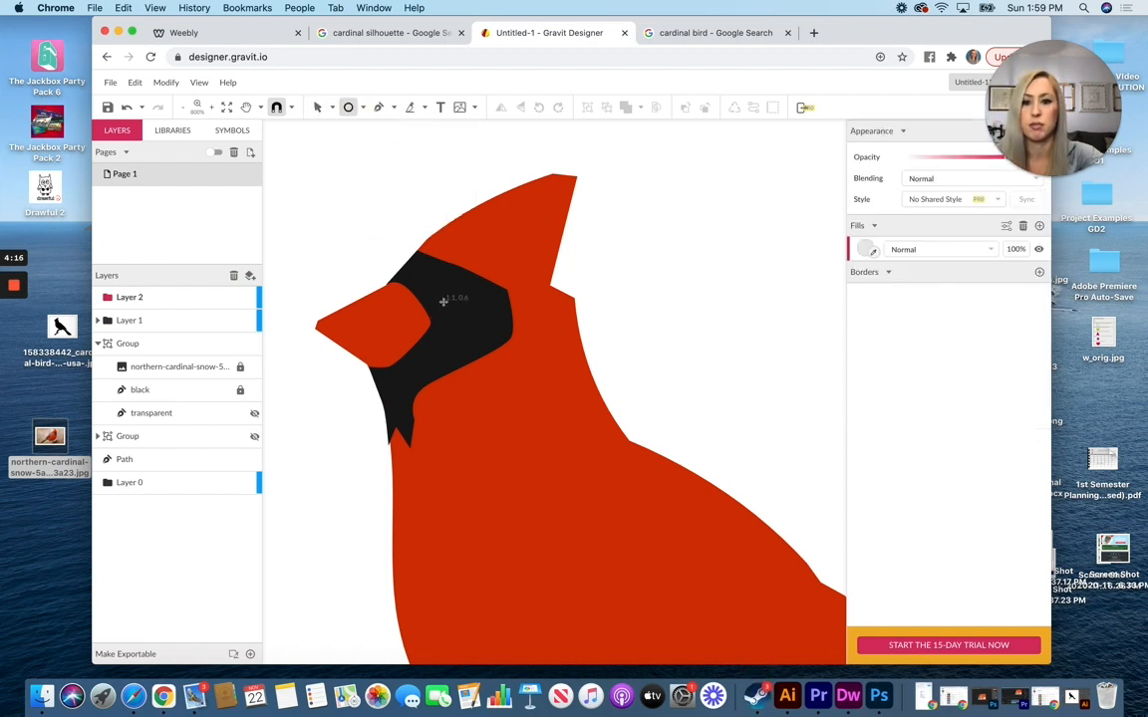
pyautogui.moveTo(439, 283); pyautogui.dragTo(487, 333)
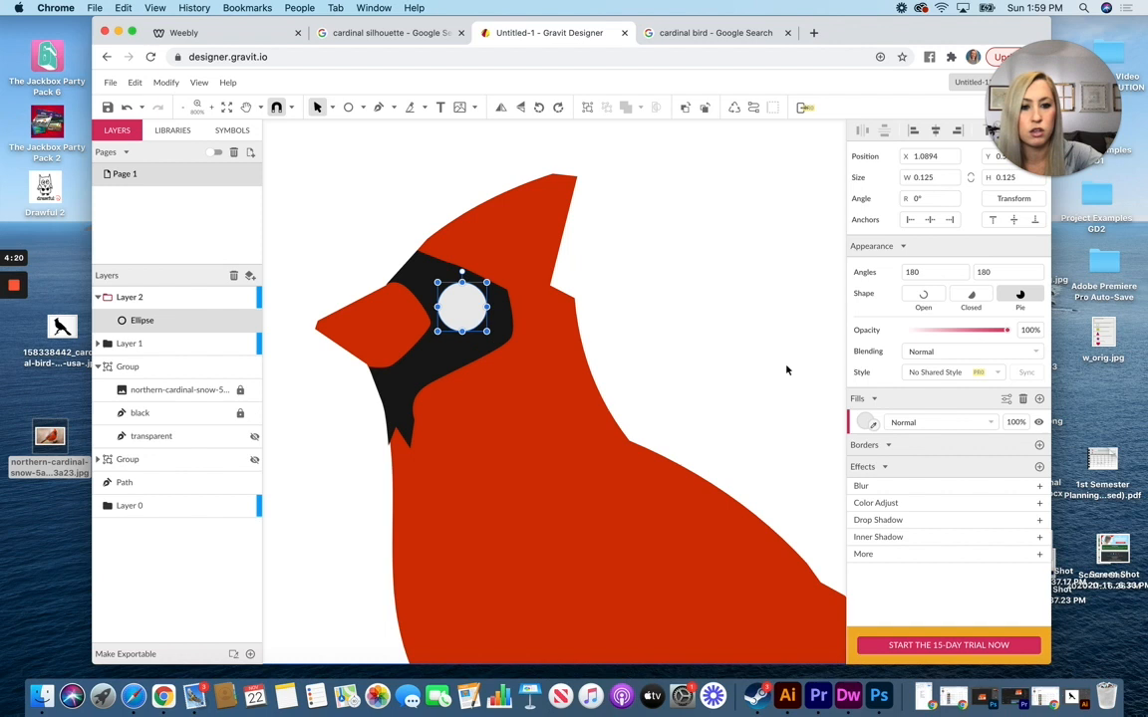
# Step: Set the eye circle's fill to dark gray #484848
pyautogui.click(864, 422)
pyautogui.click(862, 235)
pyautogui.moveTo(862, 235); pyautogui.dragTo(857, 259)
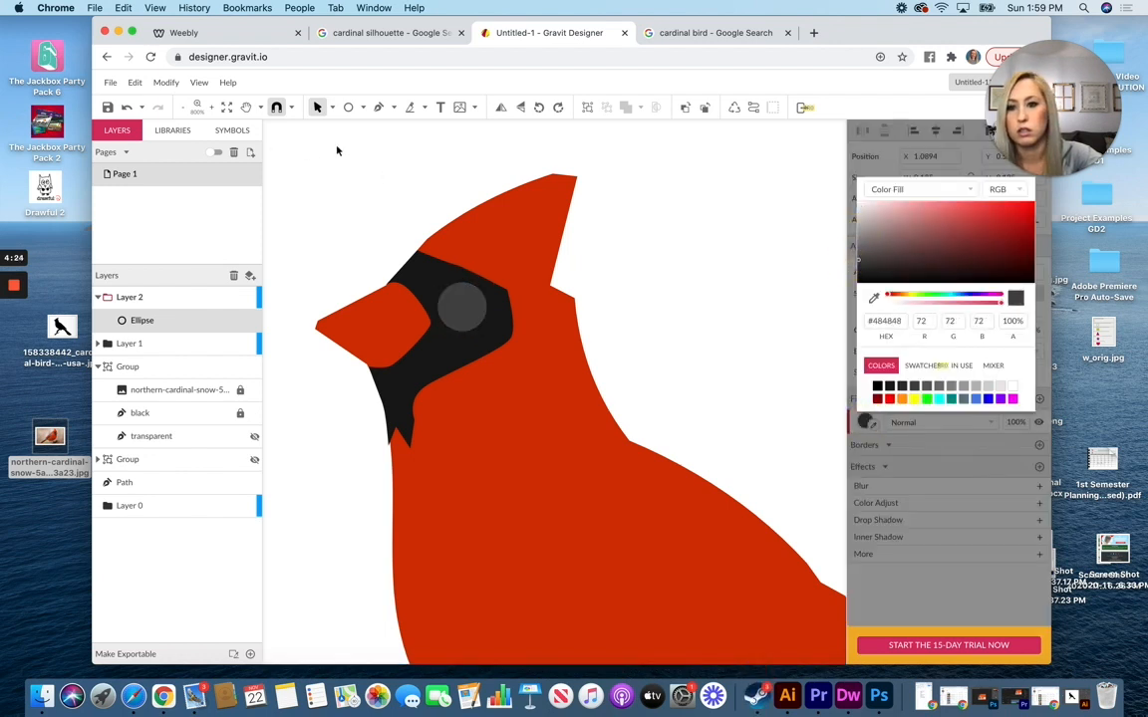
pyautogui.click(336, 150)
# Step: Draw a smaller circle about 0.073 in wide inside the eye and fill it with gray #747474
pyautogui.click(348, 107)
pyautogui.moveTo(454, 293); pyautogui.dragTo(482, 321)
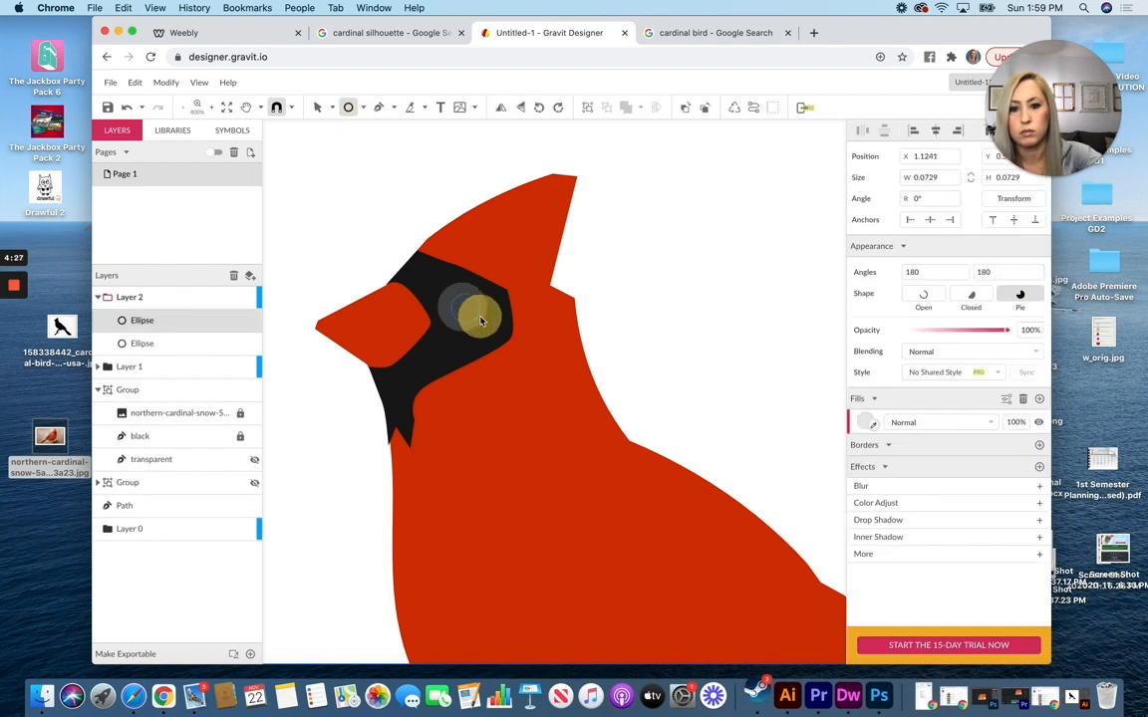
pyautogui.click(863, 423)
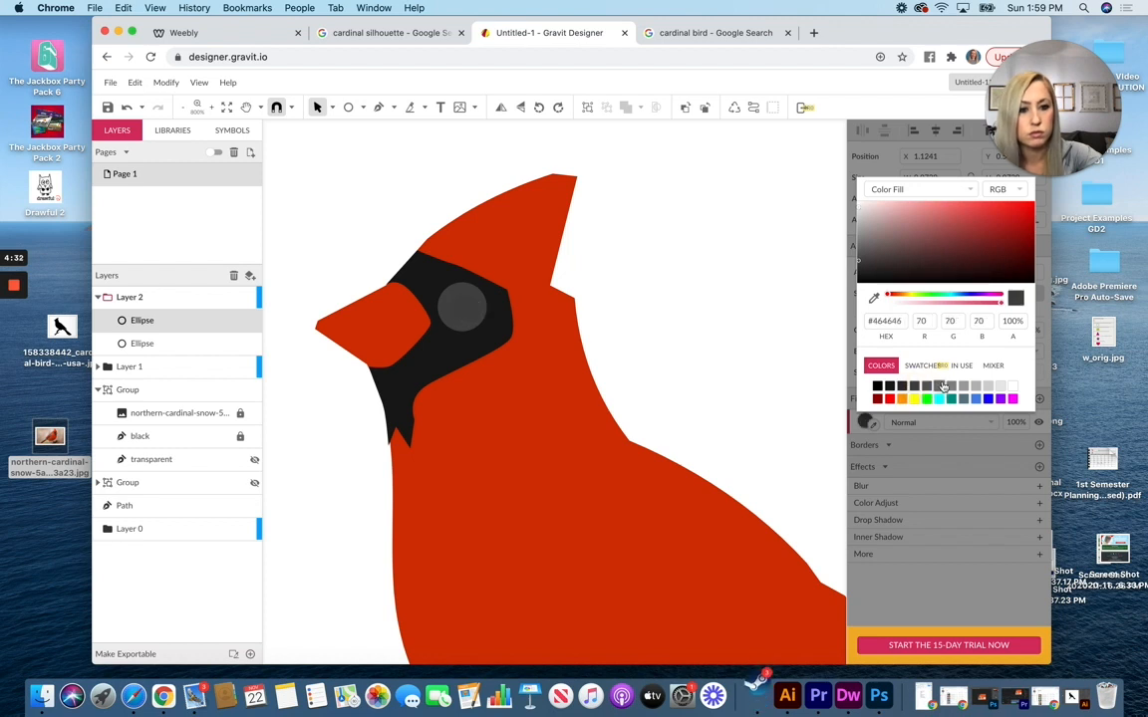
pyautogui.click(939, 387)
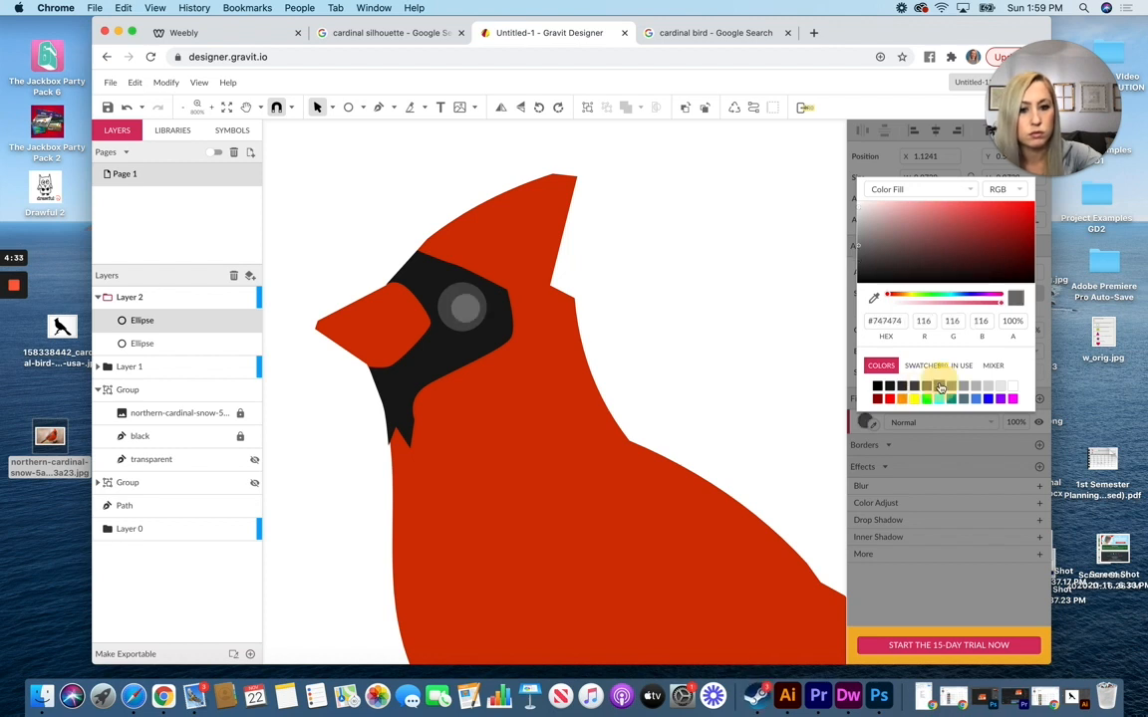
pyautogui.click(684, 219)
# Step: Try to add an eye highlight by drawing a circle about 0.038 in wide and filling it with near-white #FDF5F5
pyautogui.click(348, 108)
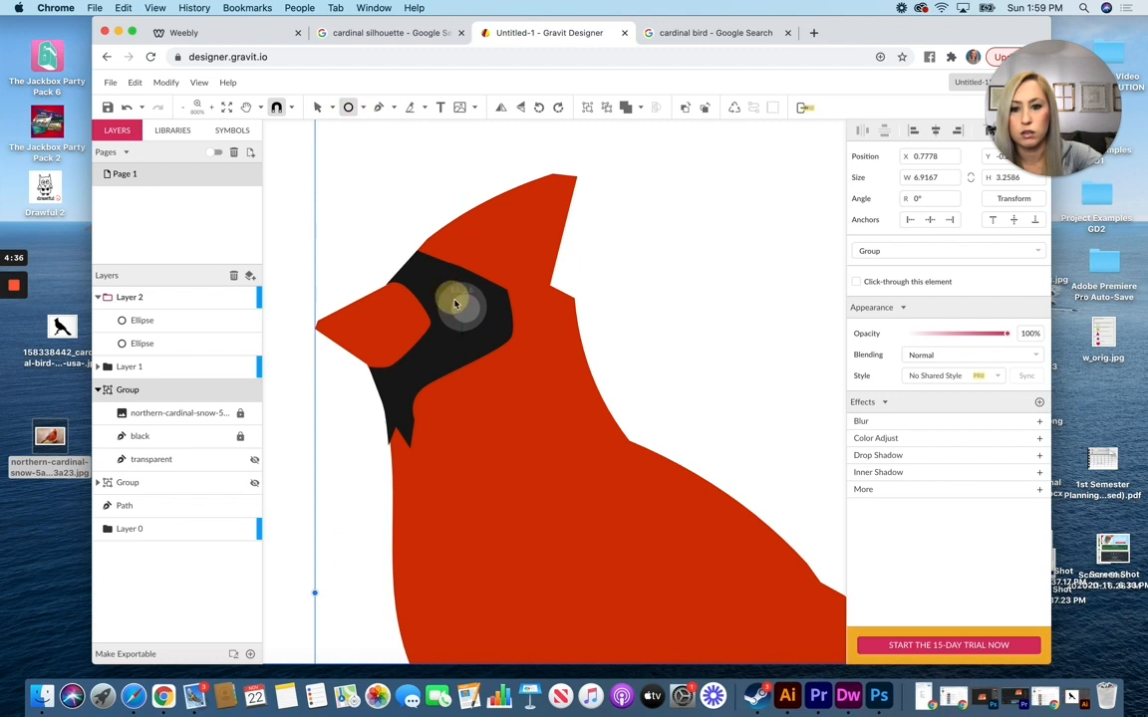
pyautogui.click(454, 302)
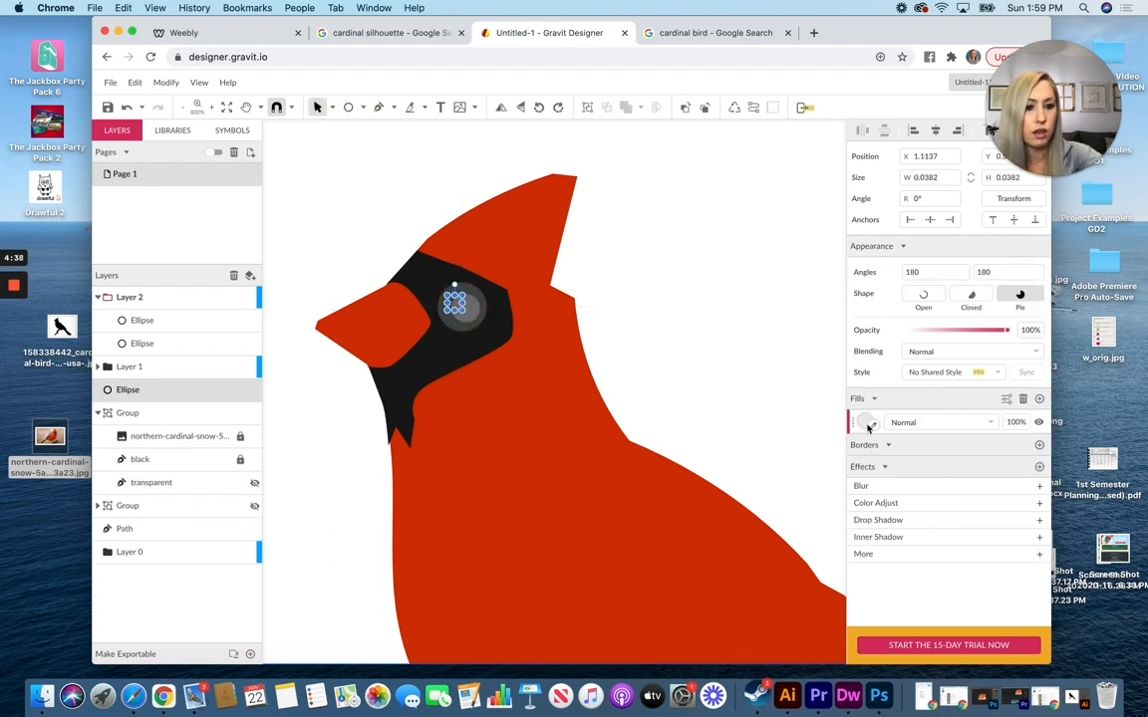
pyautogui.click(867, 425)
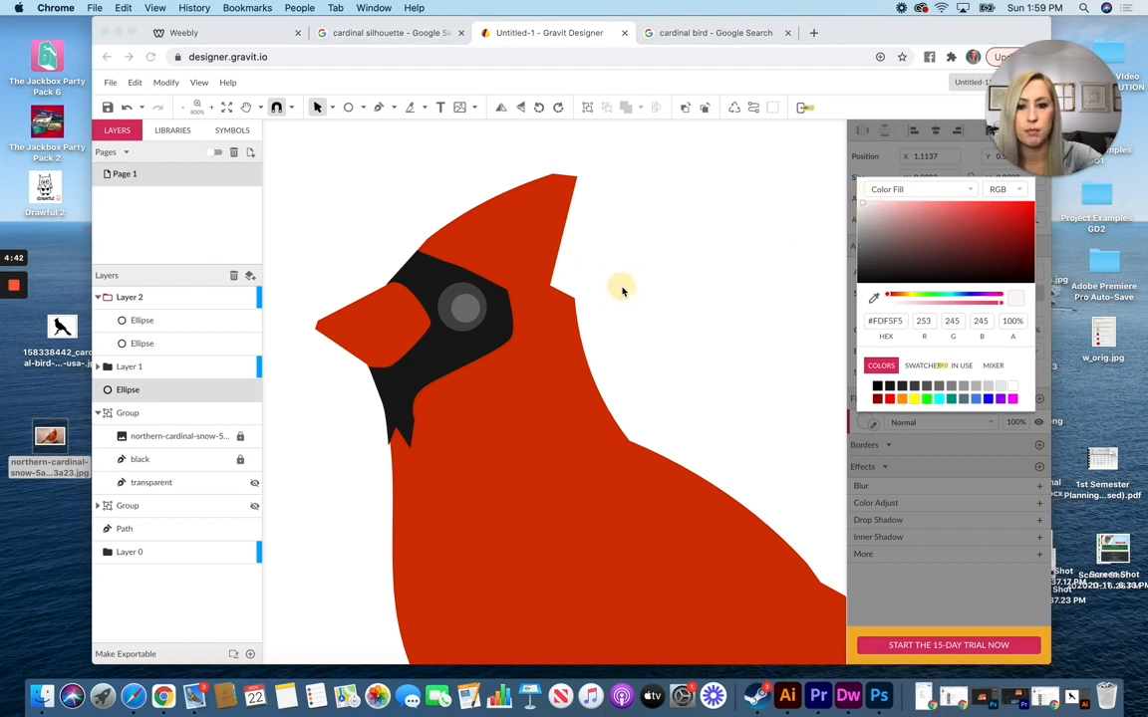
pyautogui.click(362, 230)
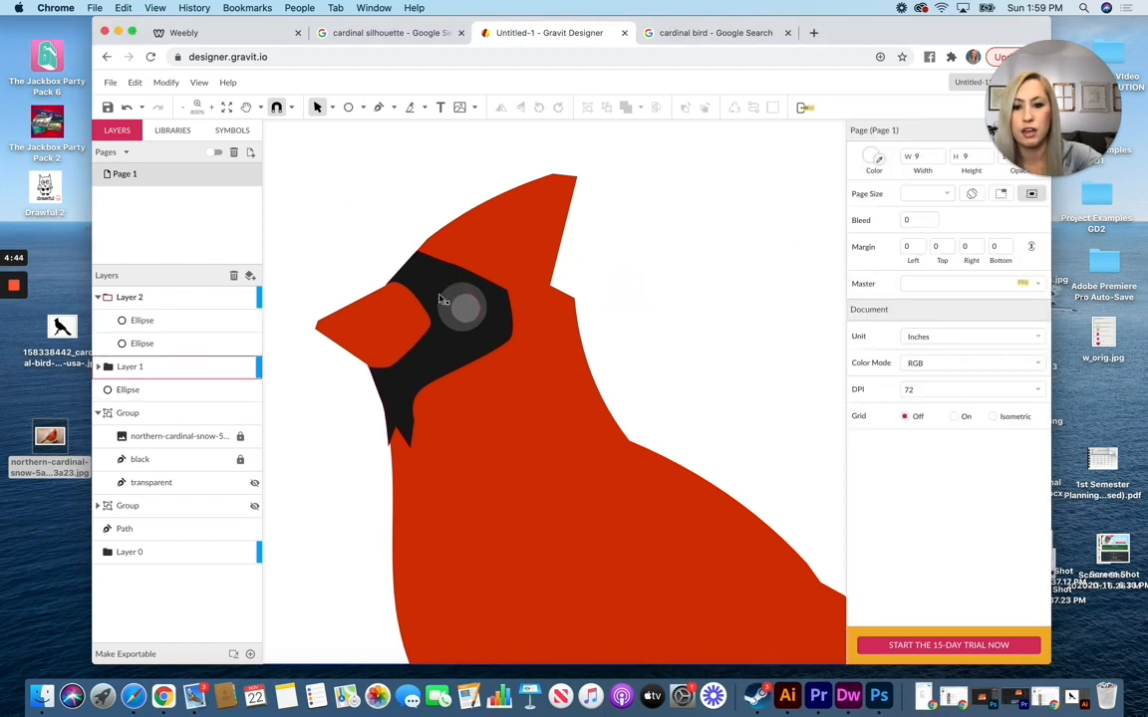
# Step: Draw a light highlight circle about 0.028 in wide at the upper left of the inner eye circle, inside Layer 2
pyautogui.click(350, 109)
pyautogui.moveTo(444, 283); pyautogui.dragTo(485, 325)
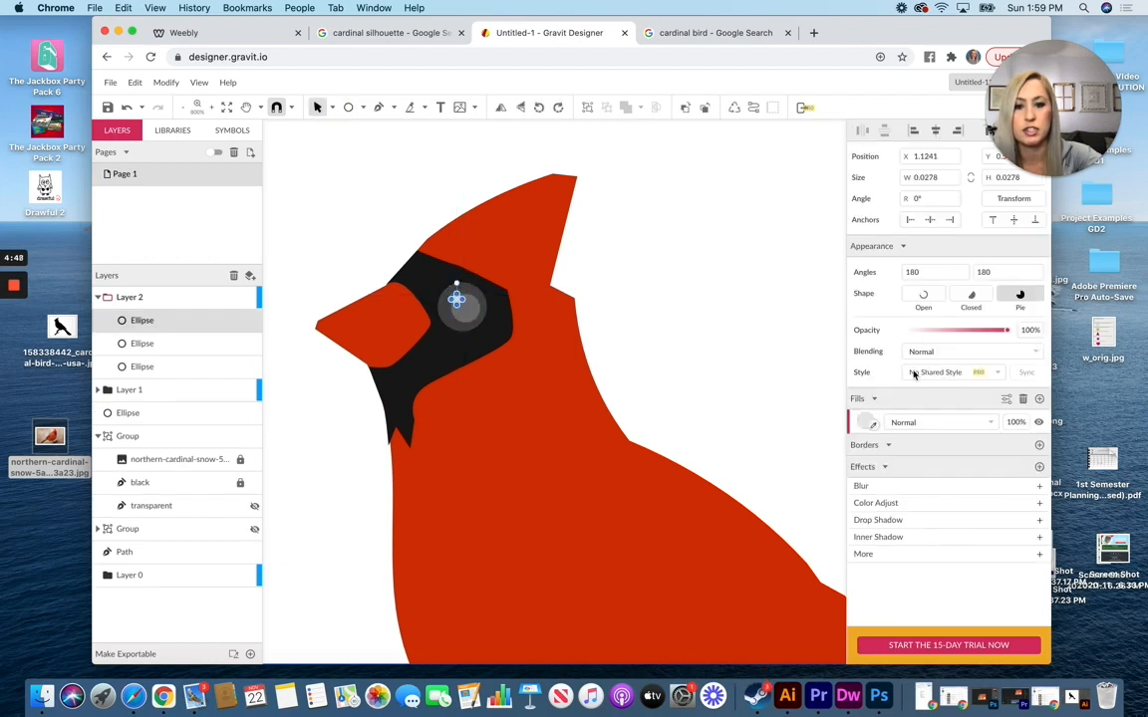
pyautogui.click(360, 167)
# Step: Examine the stacking-order commands available for the eye's middle gray circle
pyautogui.click(468, 311)
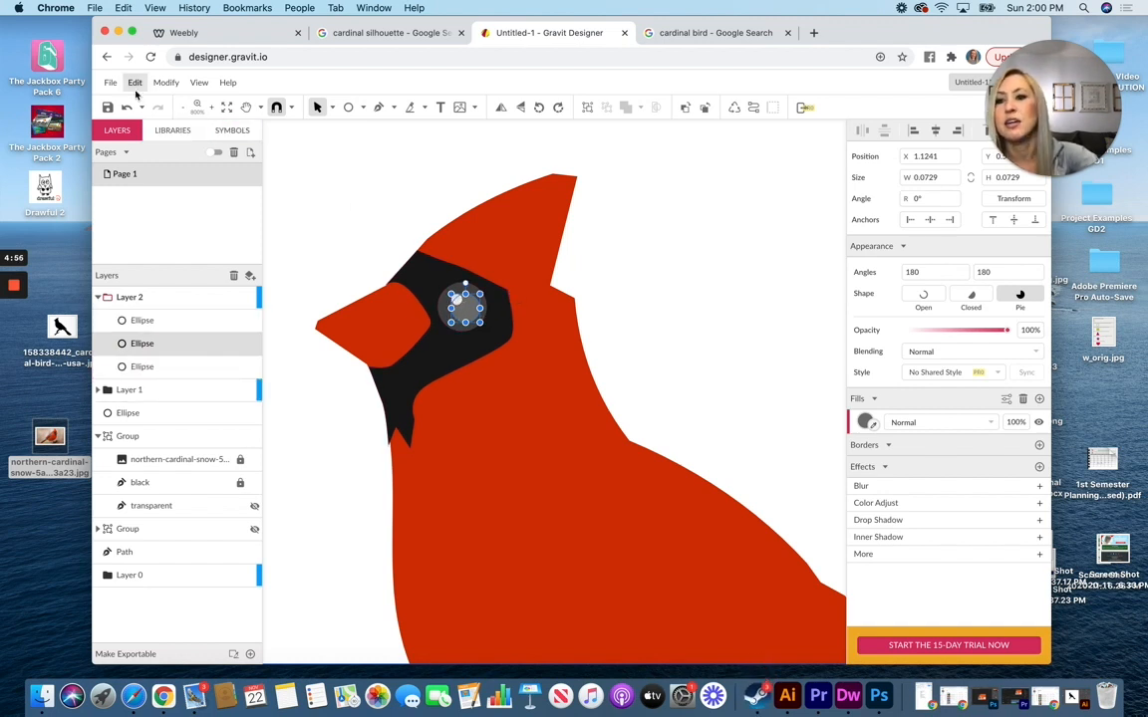
pyautogui.click(167, 82)
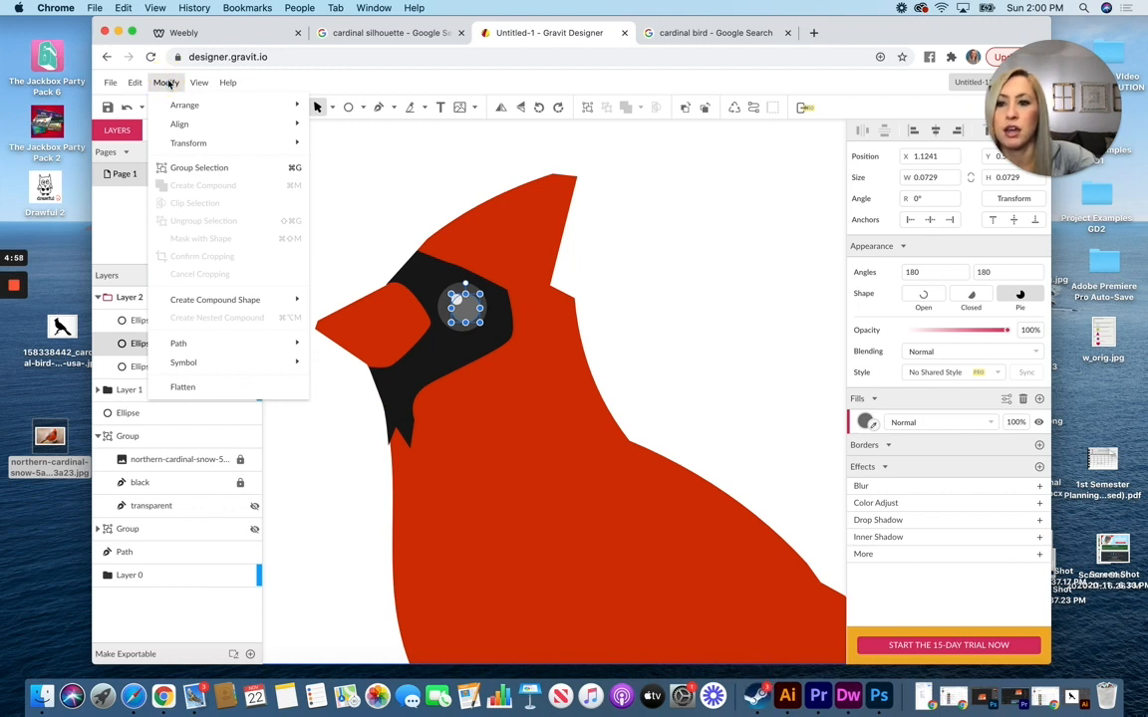
pyautogui.moveTo(199, 111)
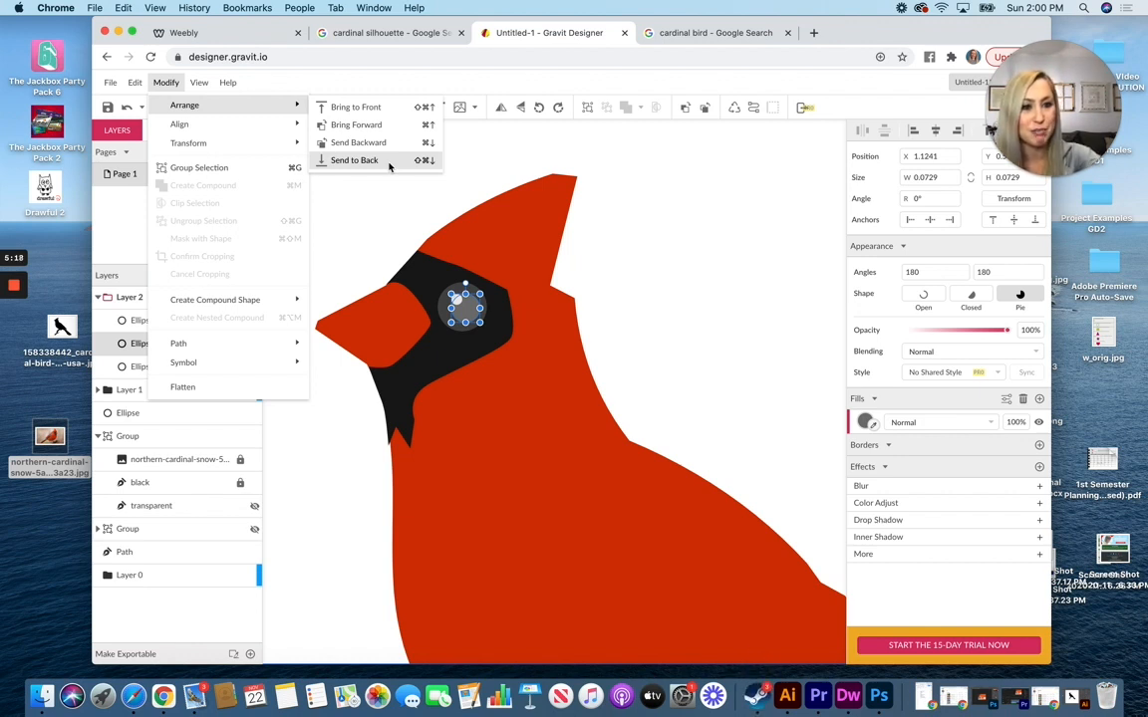
pyautogui.click(408, 78)
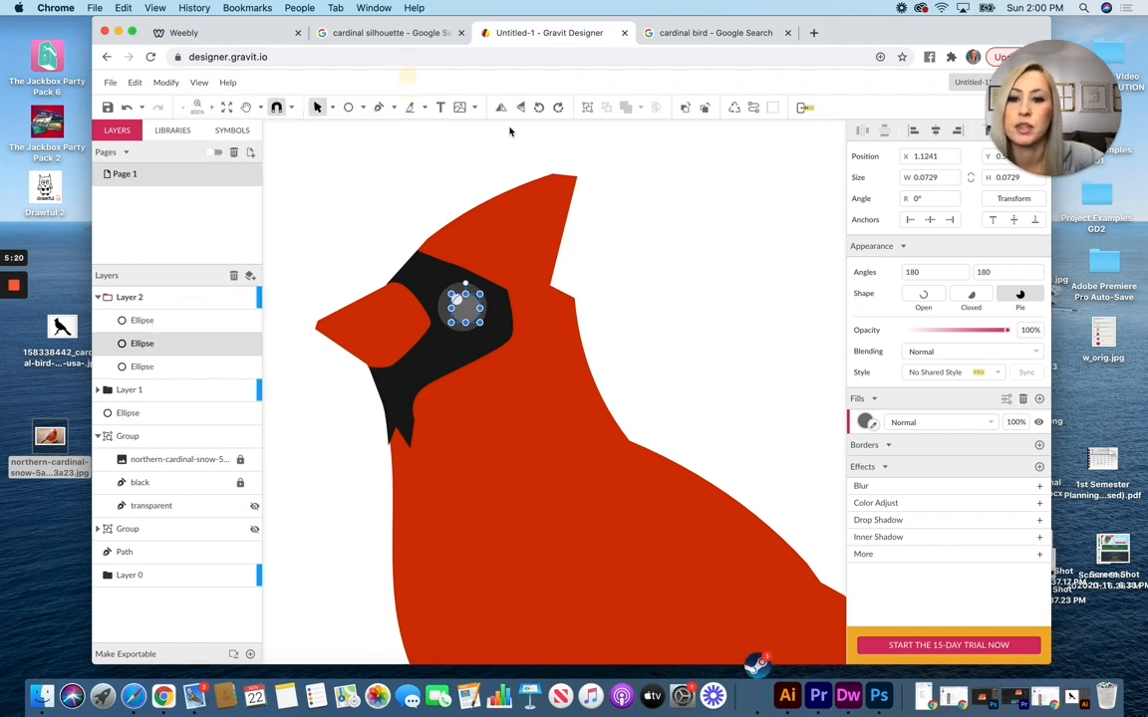
# Step: Unlock and delete the reference cardinal photo, and unlock the red bird path
pyautogui.click(632, 206)
pyautogui.press('super+minus')
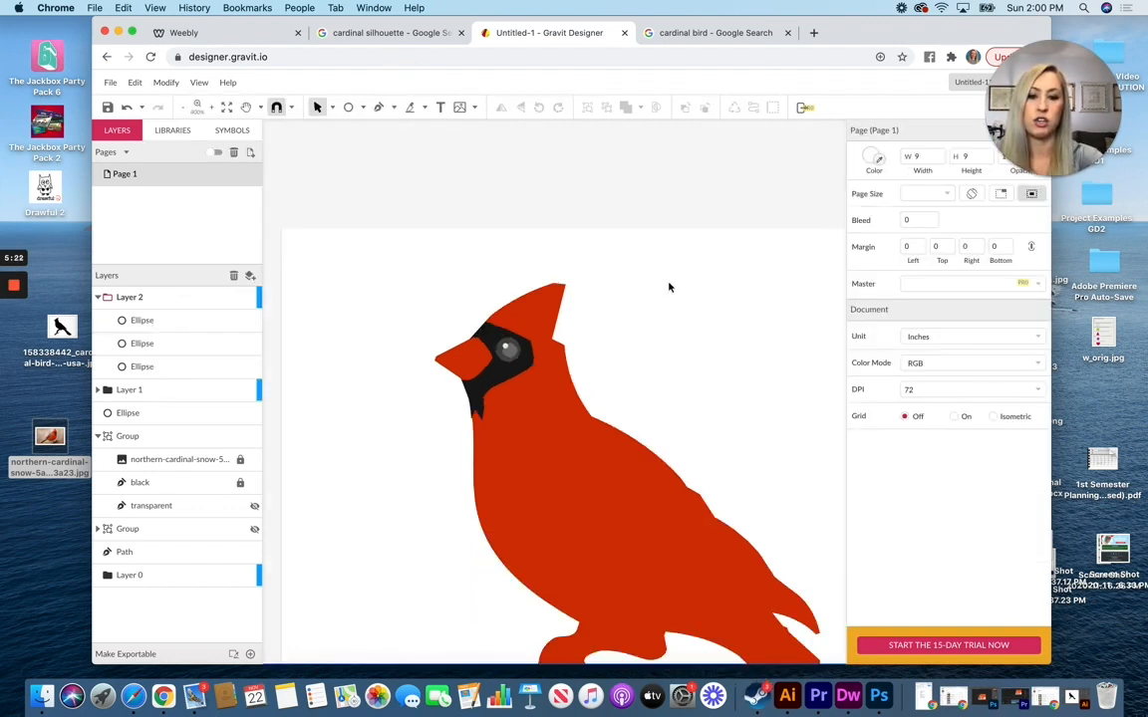
pyautogui.press('super+minus')
pyautogui.scroll(-5, 526, 302)
pyautogui.hscroll(5, 526, 302)
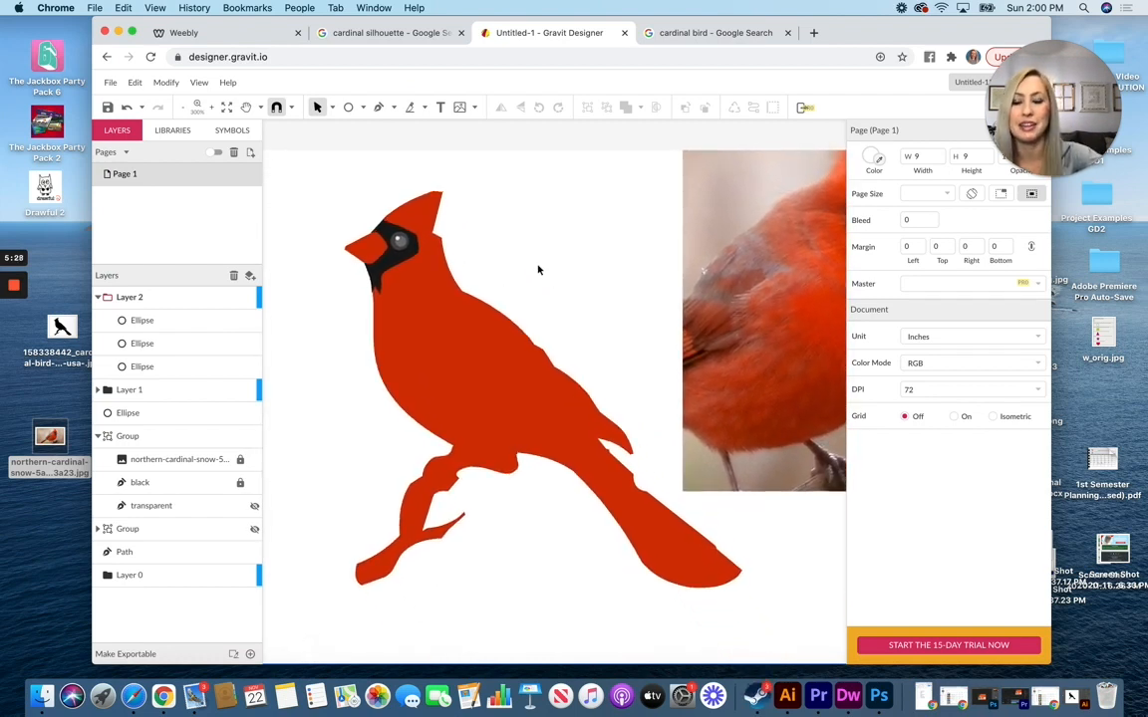
pyautogui.click(239, 459)
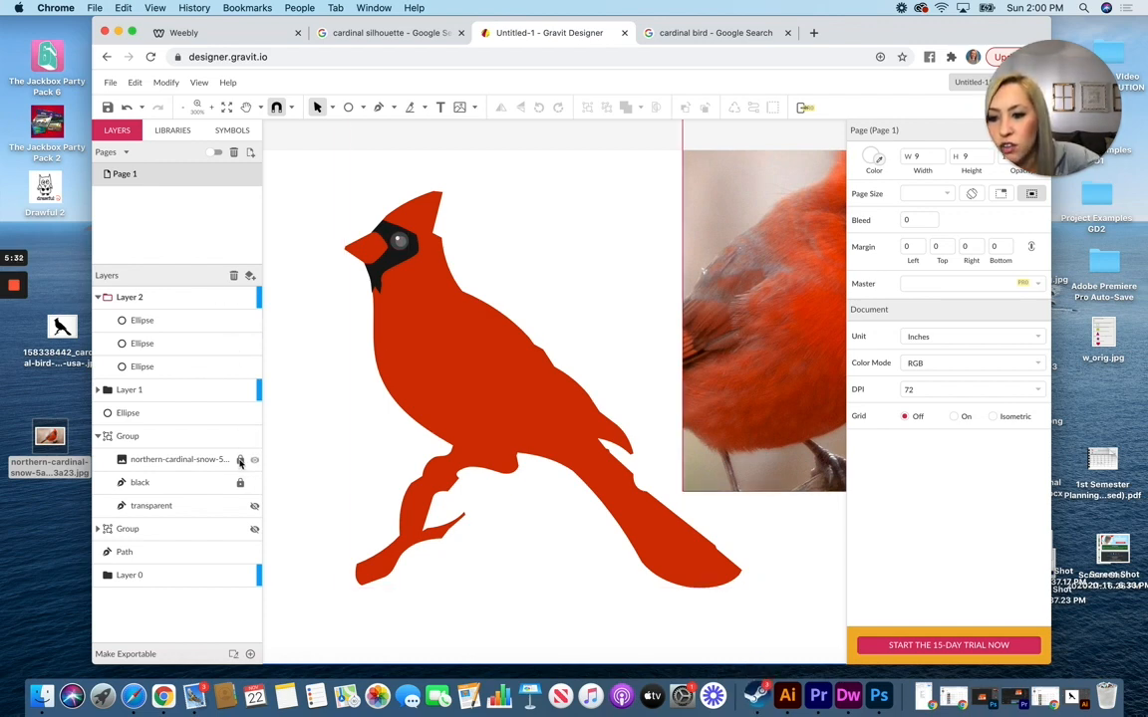
pyautogui.click(240, 483)
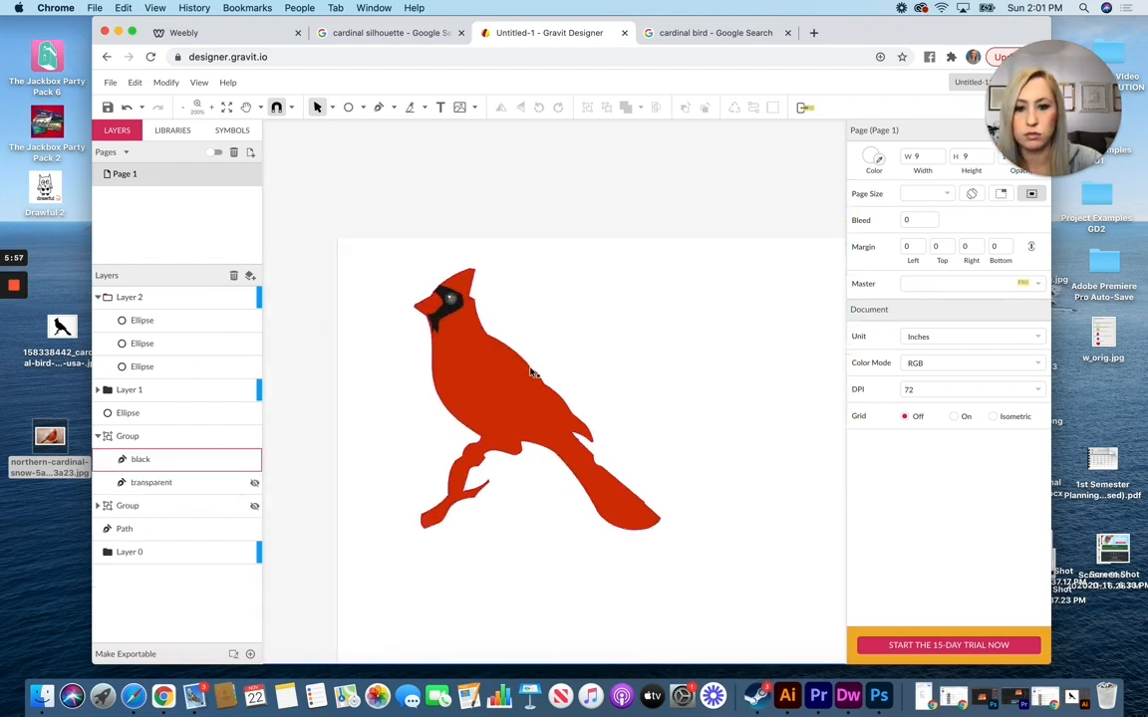
# Step: Select the whole cardinal, including the body, face mask and eye circles, and group it
pyautogui.click(530, 373)
pyautogui.click(330, 406)
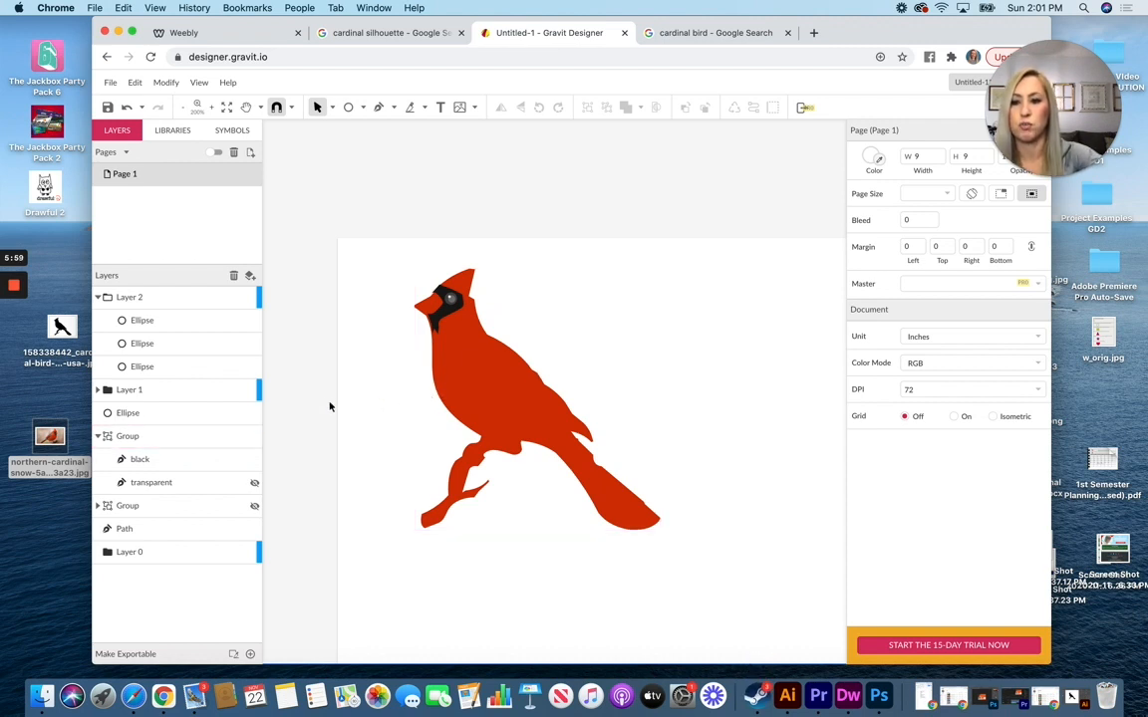
pyautogui.moveTo(386, 251); pyautogui.dragTo(722, 584)
pyautogui.rightClick(488, 393)
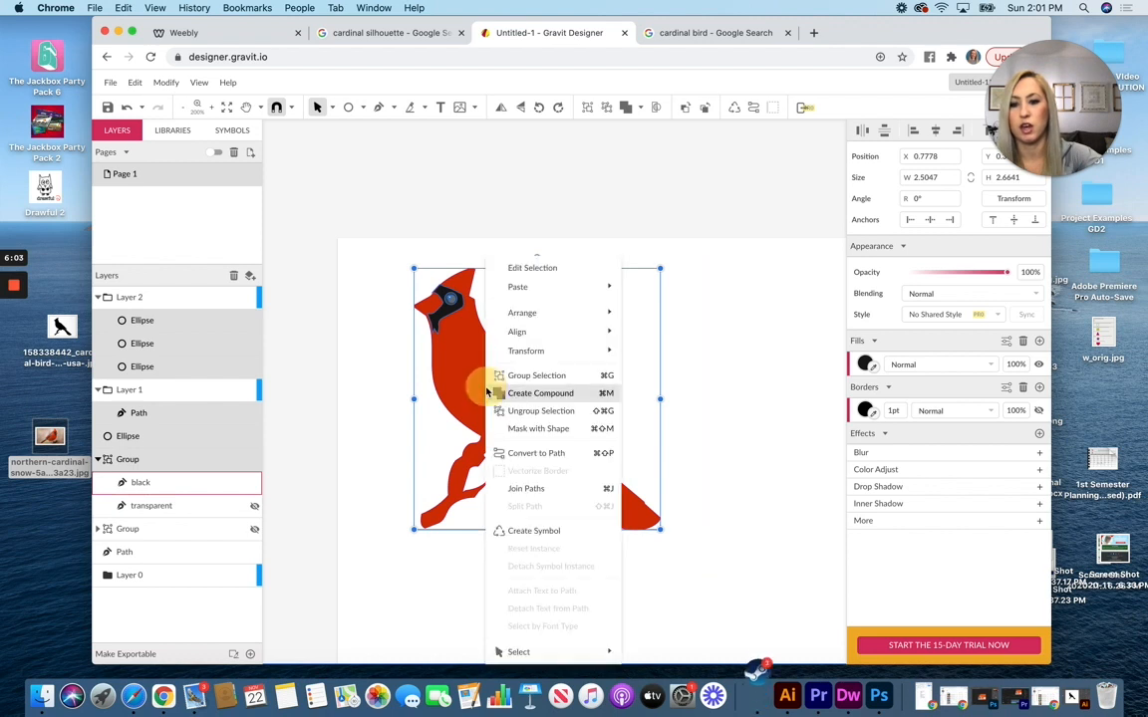
pyautogui.click(551, 383)
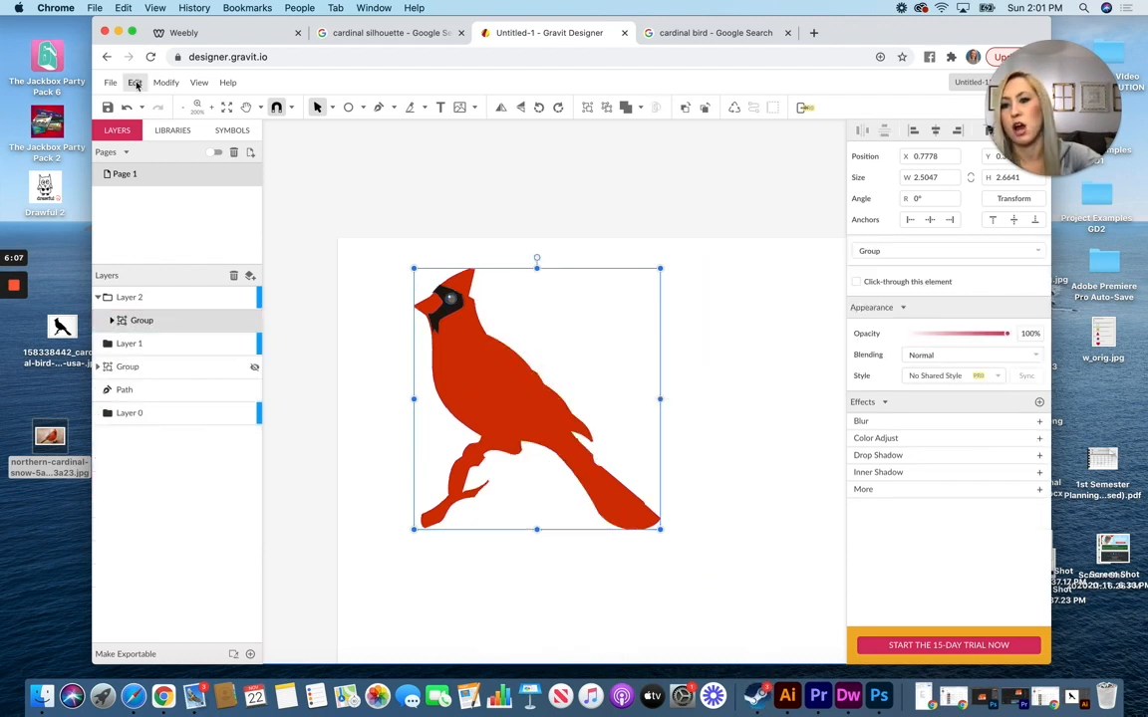
pyautogui.click(135, 84)
pyautogui.moveTo(164, 85)
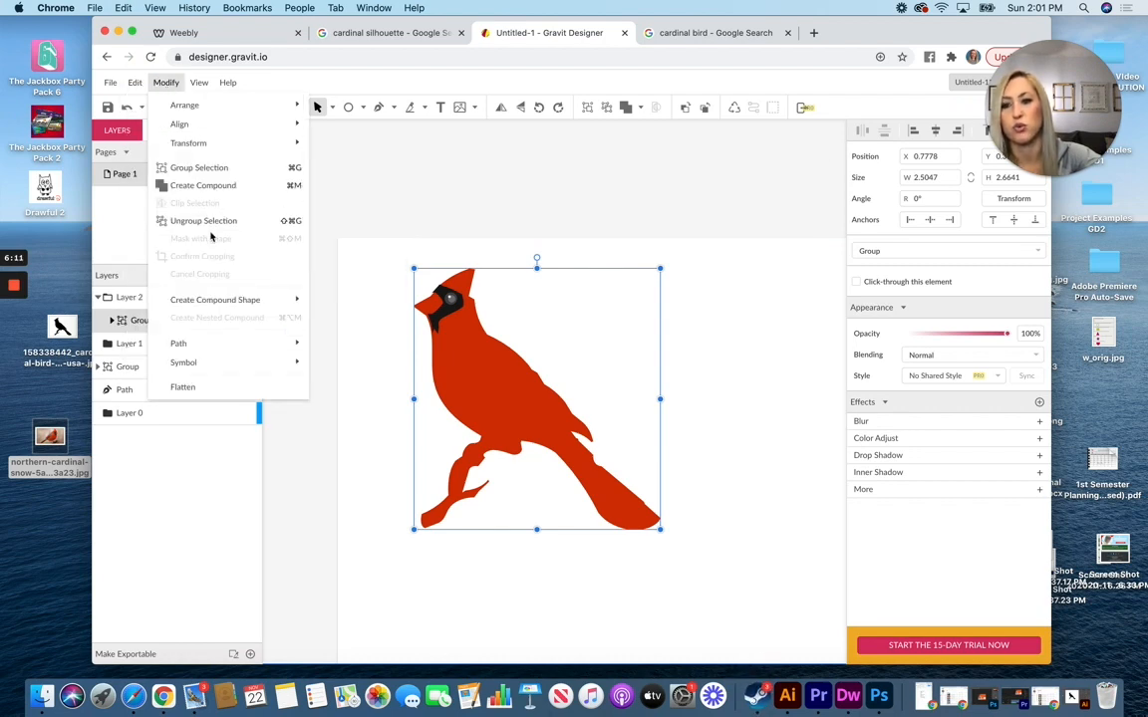
pyautogui.click(581, 202)
# Step: Move the grouped cardinal lower on the page, away from its upper edge, to an X position of 1.25 in
pyautogui.moveTo(530, 386); pyautogui.dragTo(644, 350)
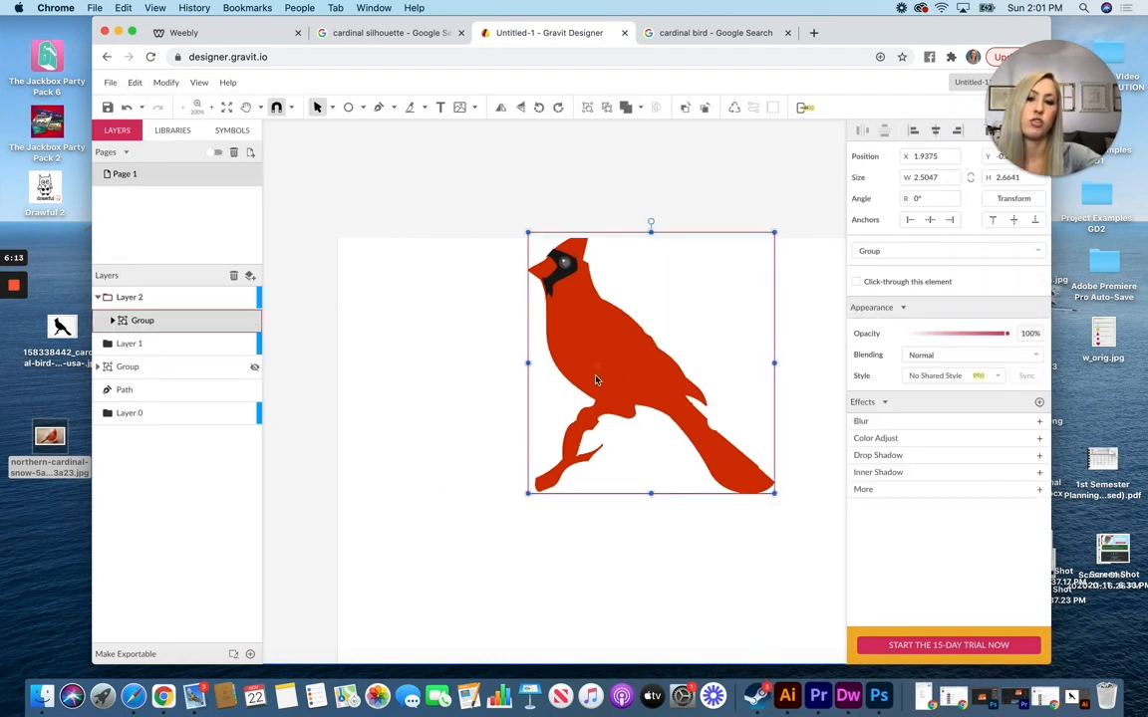
pyautogui.click(547, 456)
pyautogui.click(673, 417)
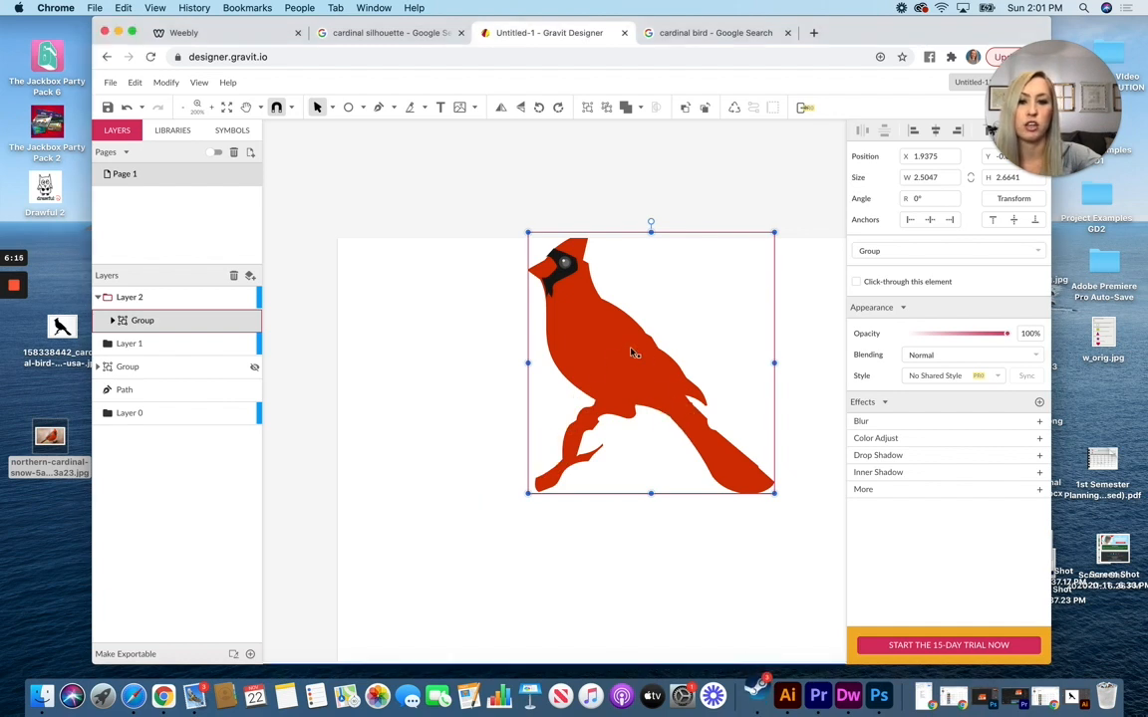
pyautogui.click(552, 423)
pyautogui.moveTo(576, 299); pyautogui.dragTo(510, 422)
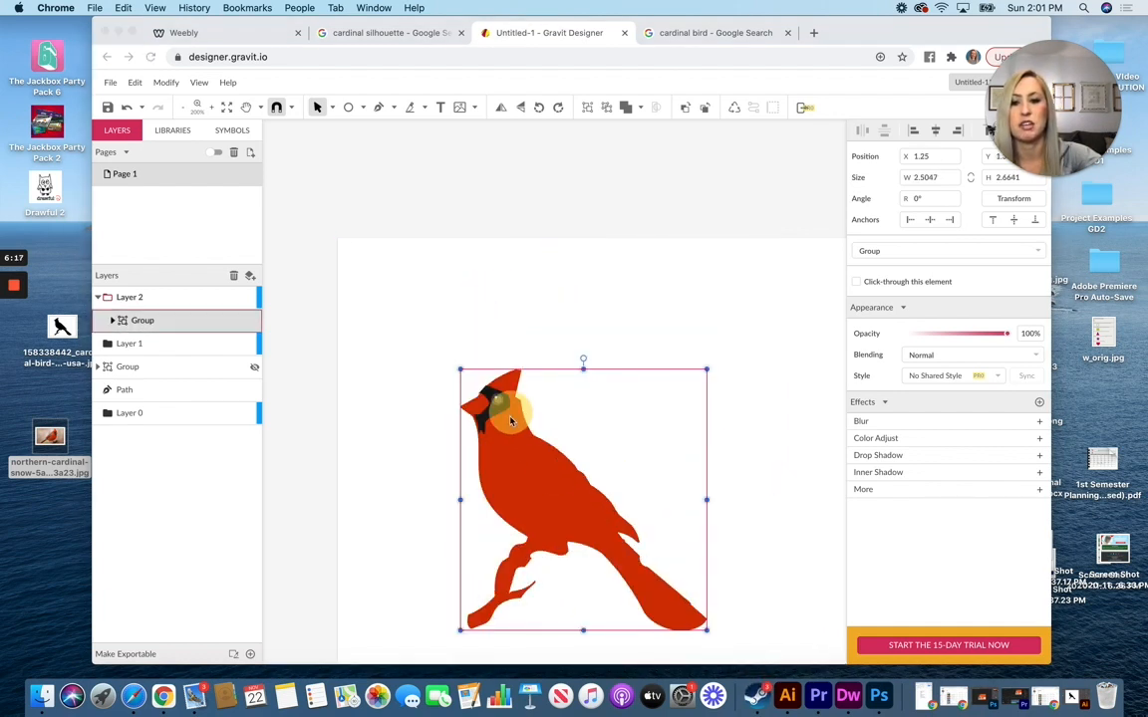
pyautogui.click(572, 396)
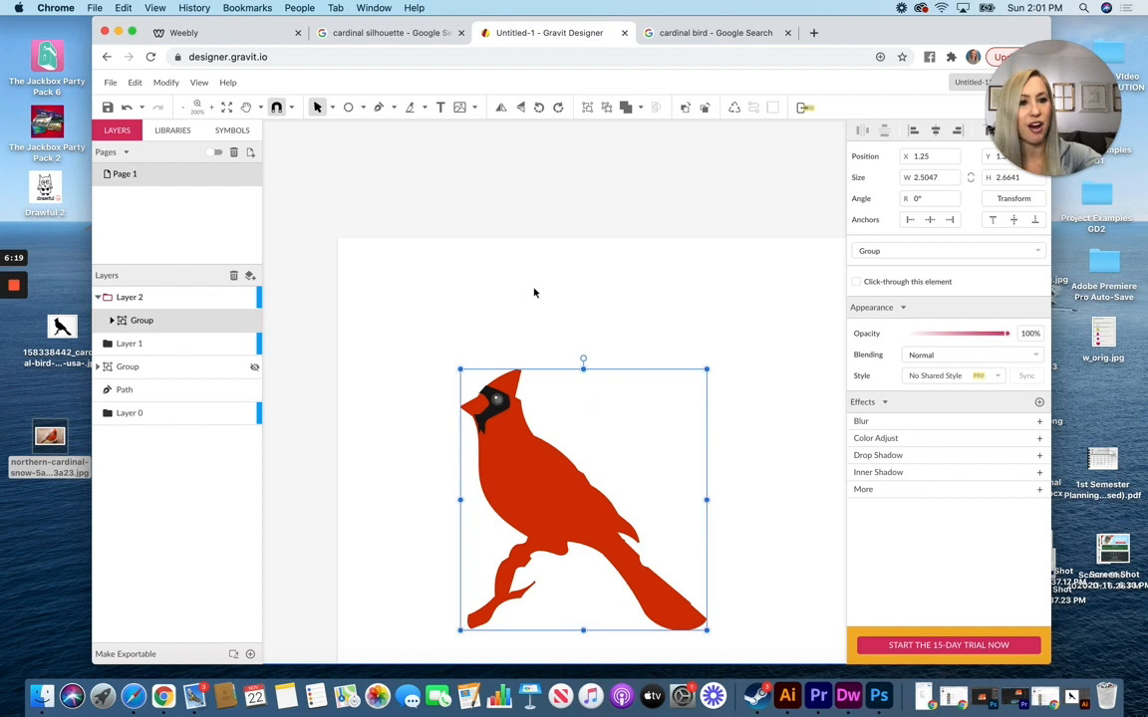
# Step: Minimize the browser window and switch to the Untitled-11 silhouette document in Adobe Illustrator
pyautogui.click(117, 32)
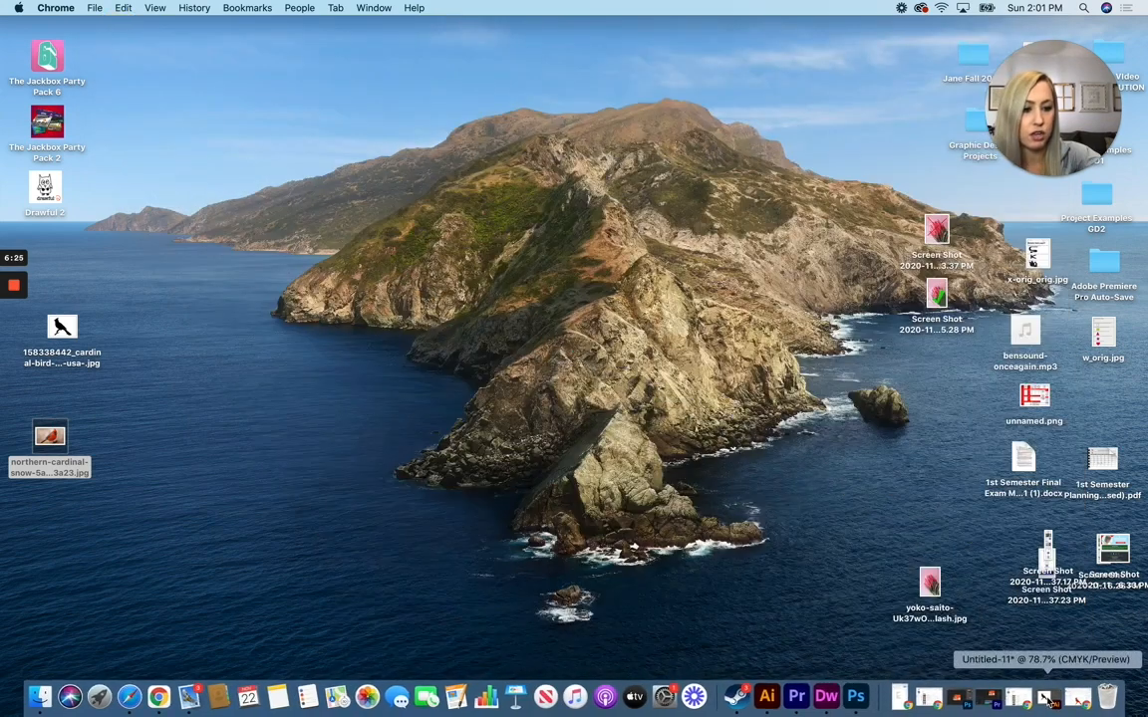
pyautogui.click(1006, 694)
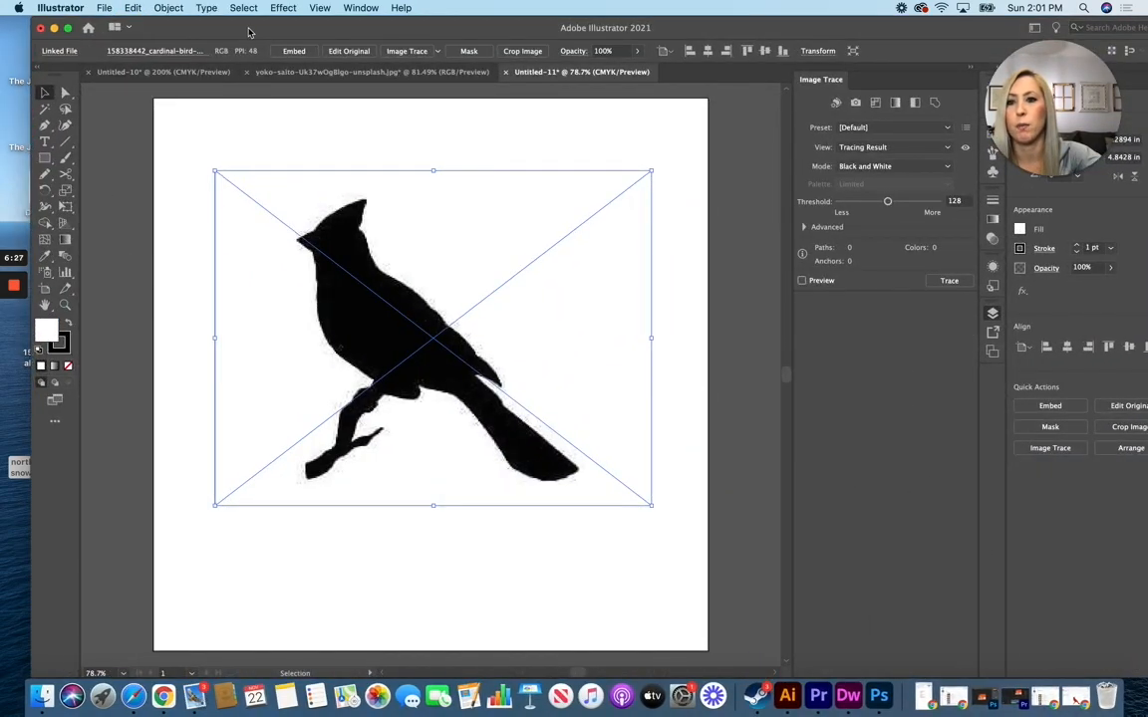
pyautogui.moveTo(231, 25); pyautogui.dragTo(225, 26)
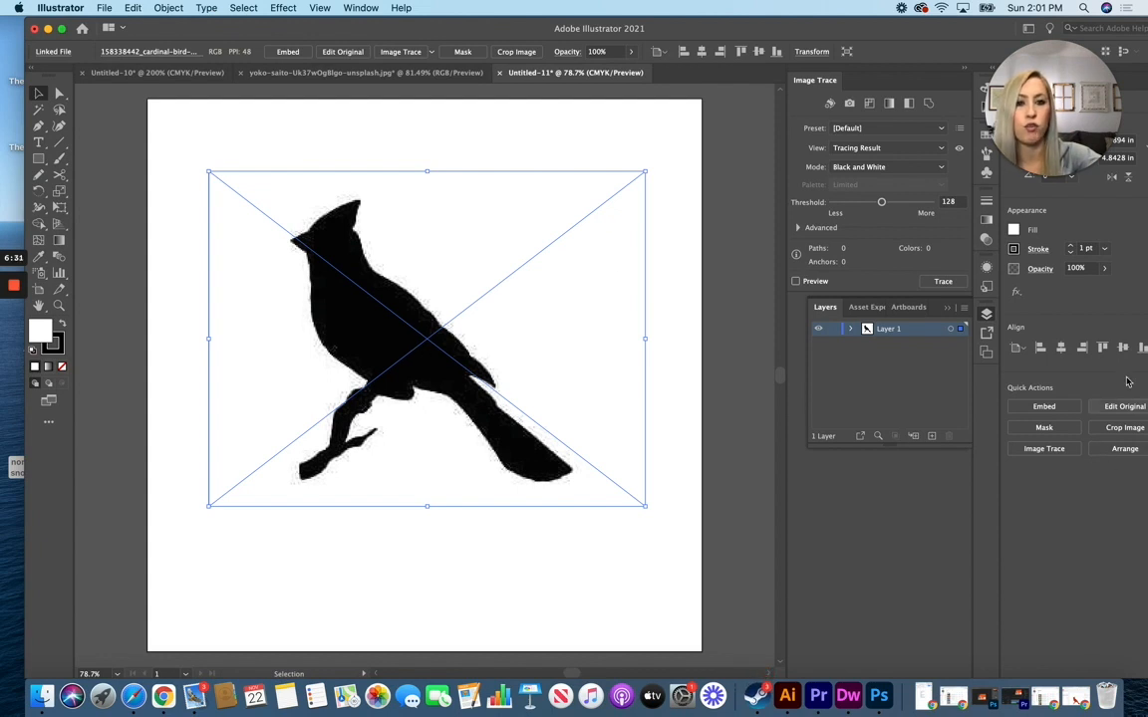
pyautogui.moveTo(1134, 124)
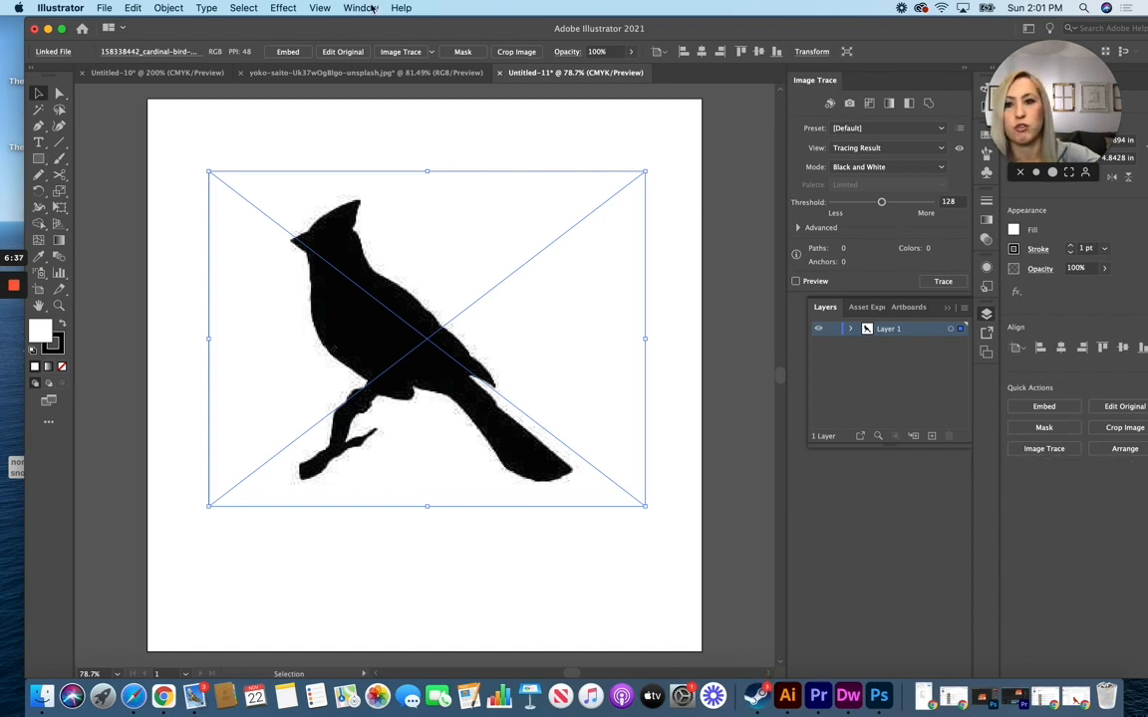
pyautogui.click(363, 8)
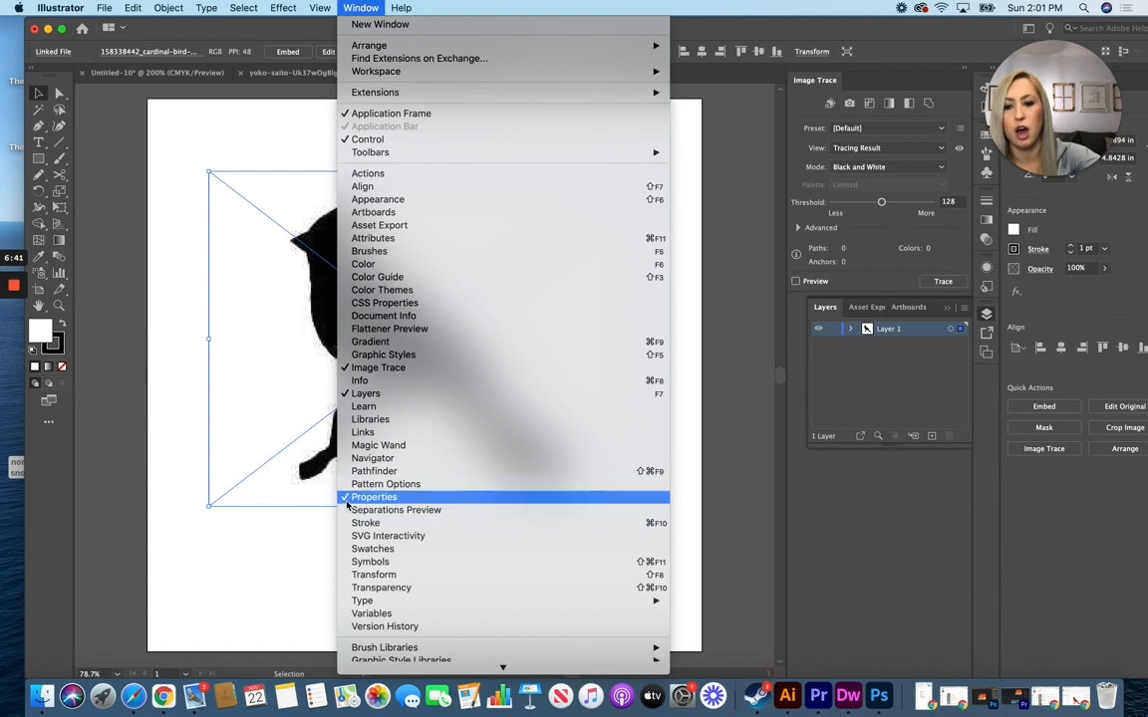
pyautogui.click(1027, 512)
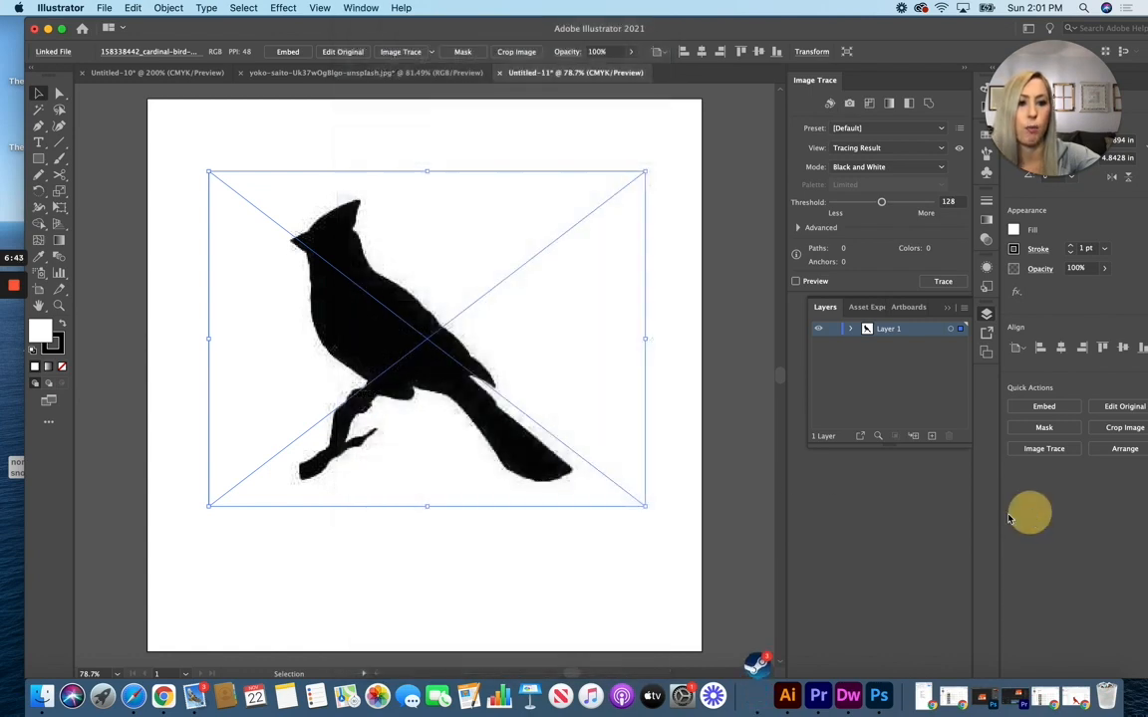
pyautogui.click(367, 307)
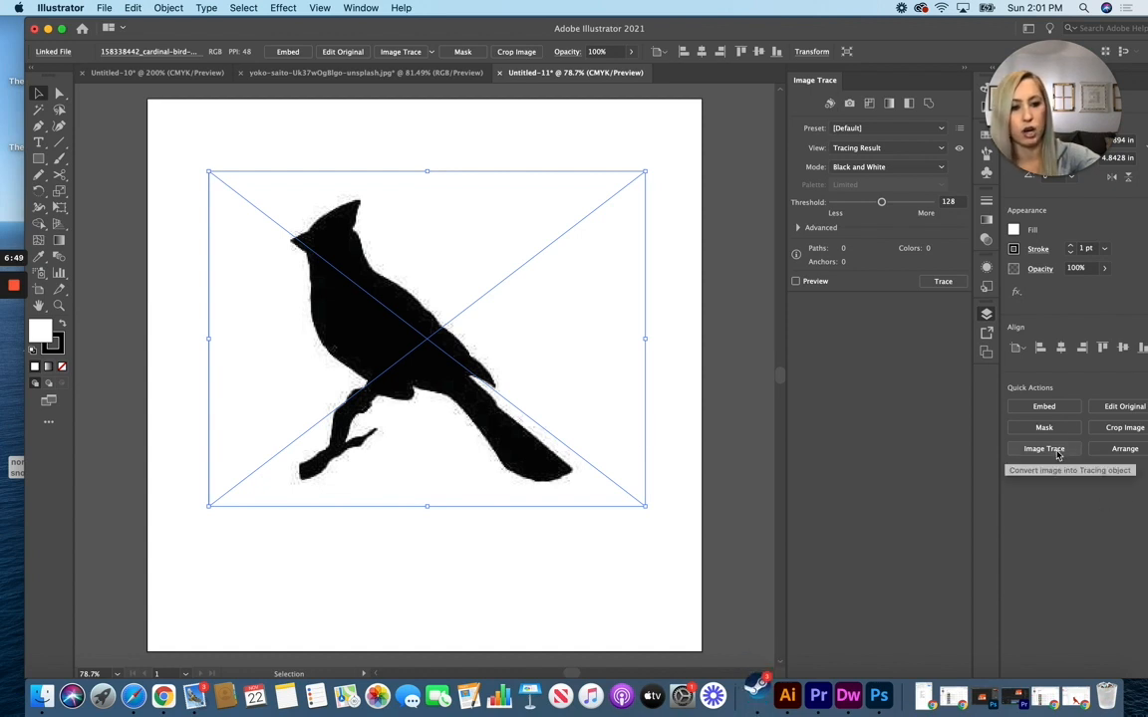
# Step: Trace the cardinal silhouette image with the [Default] Image Trace preset and expand the tracing into vector paths
pyautogui.click(1058, 455)
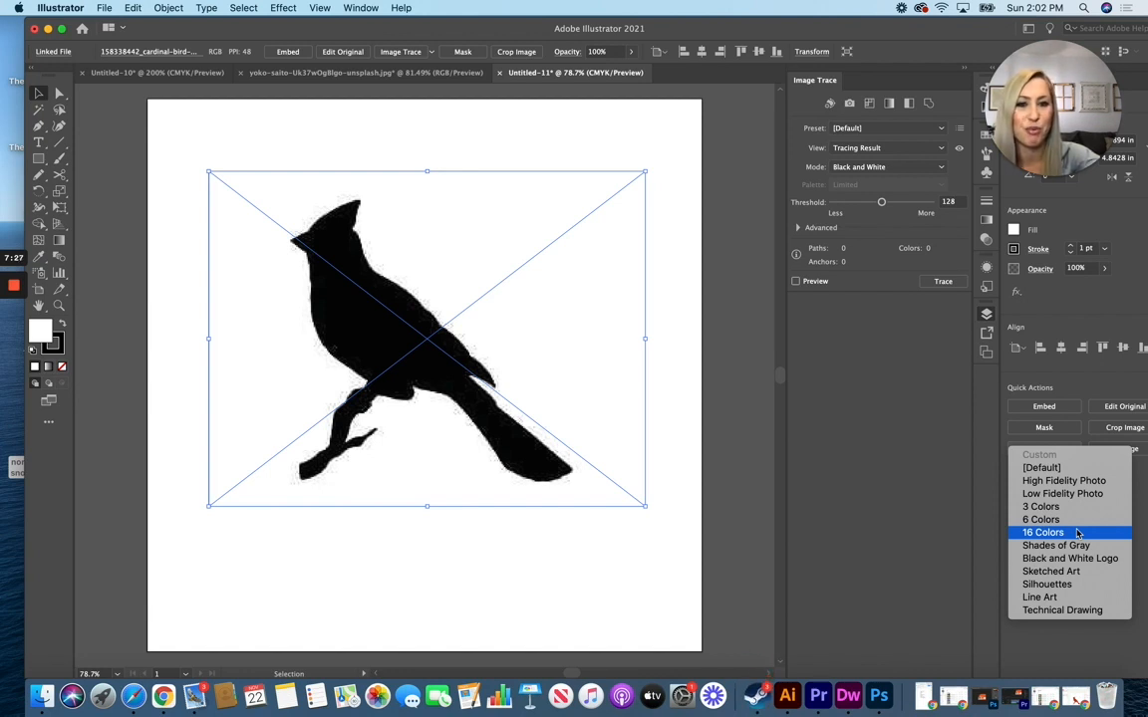
pyautogui.click(1058, 468)
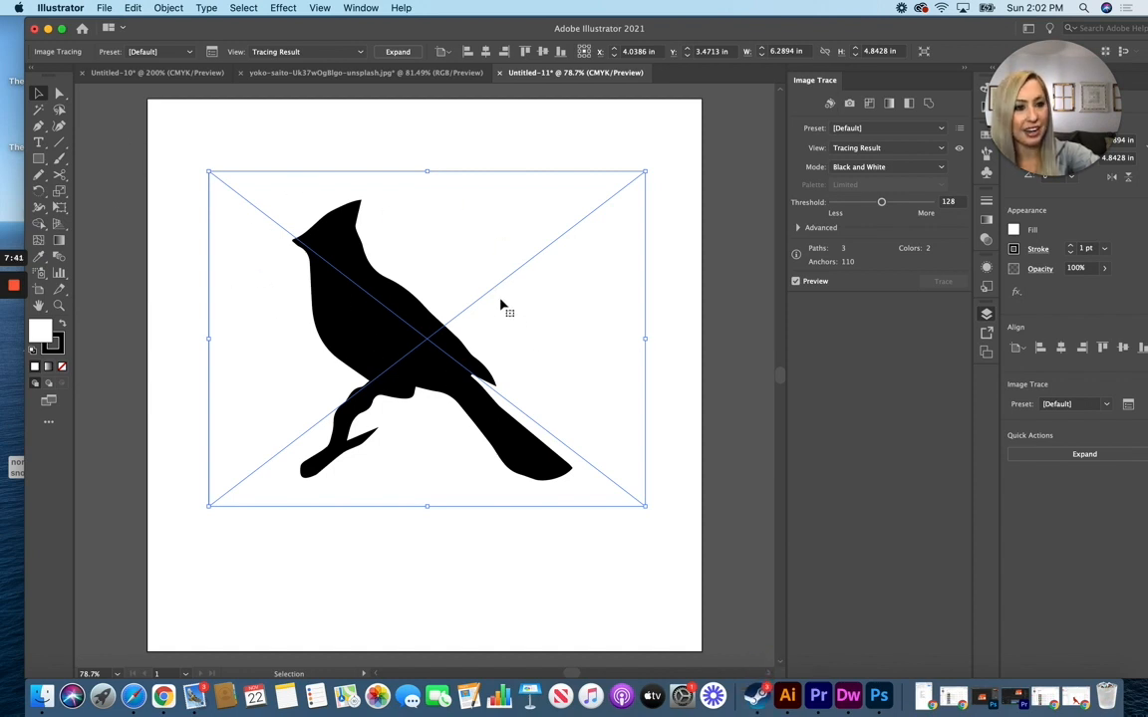
pyautogui.click(1088, 457)
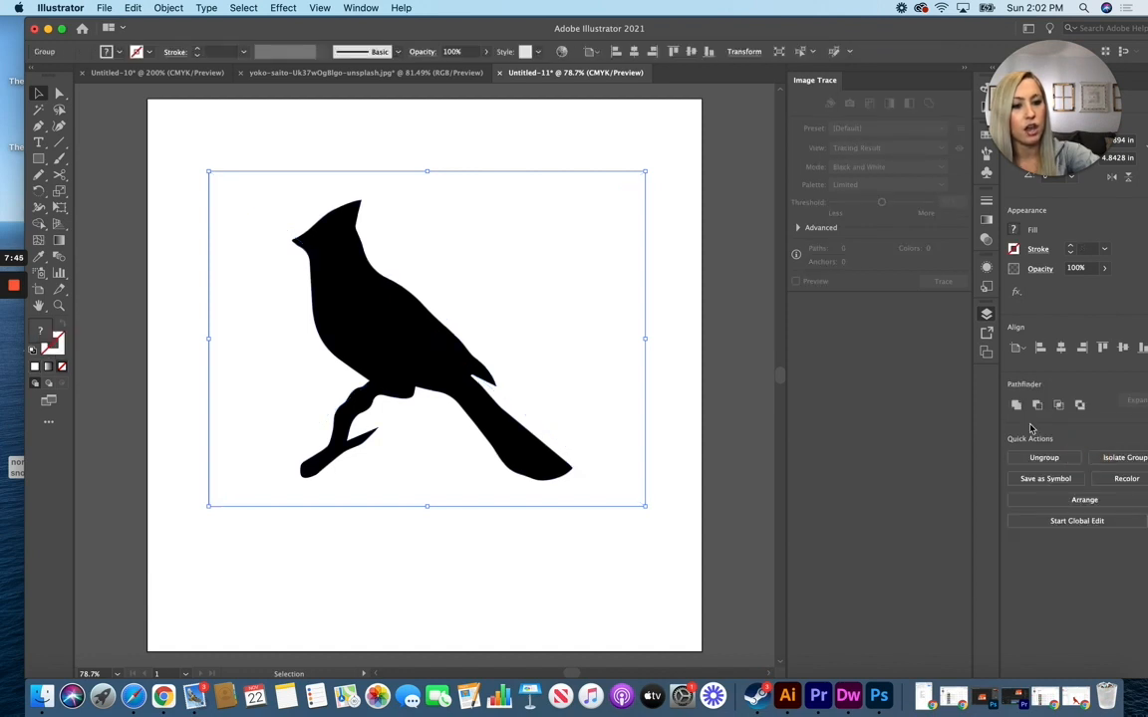
# Step: Ungroup the expanded tracing, pull the white background shape off the black bird and delete it
pyautogui.click(1044, 457)
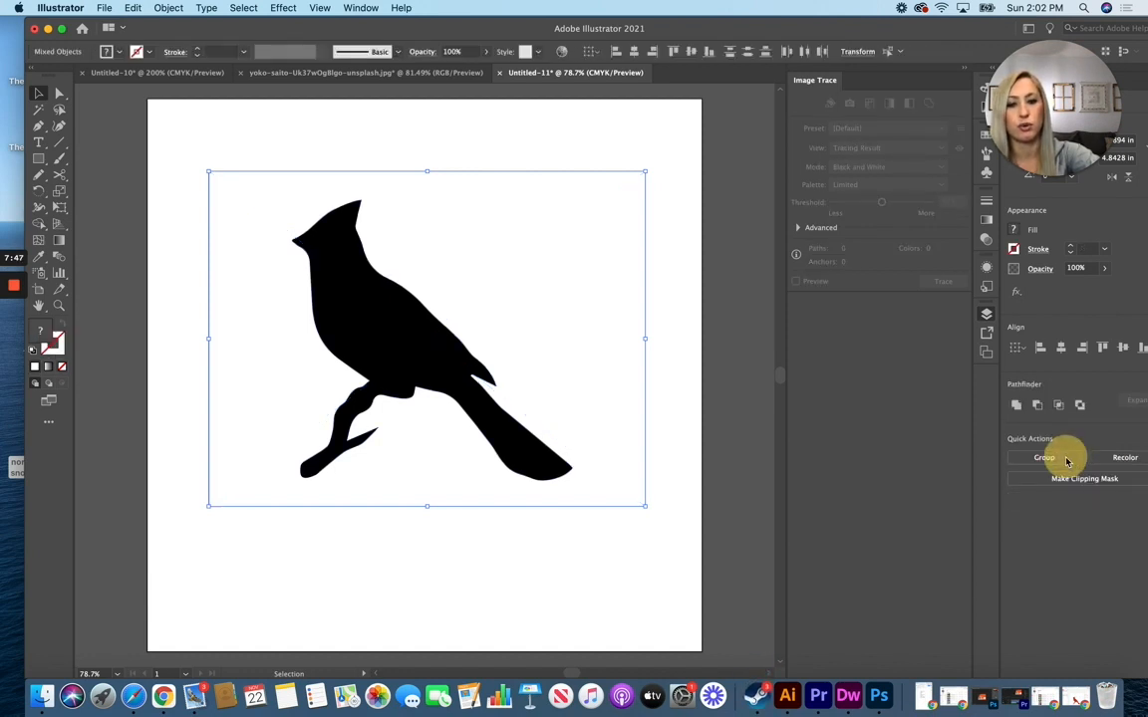
pyautogui.click(448, 605)
pyautogui.click(251, 368)
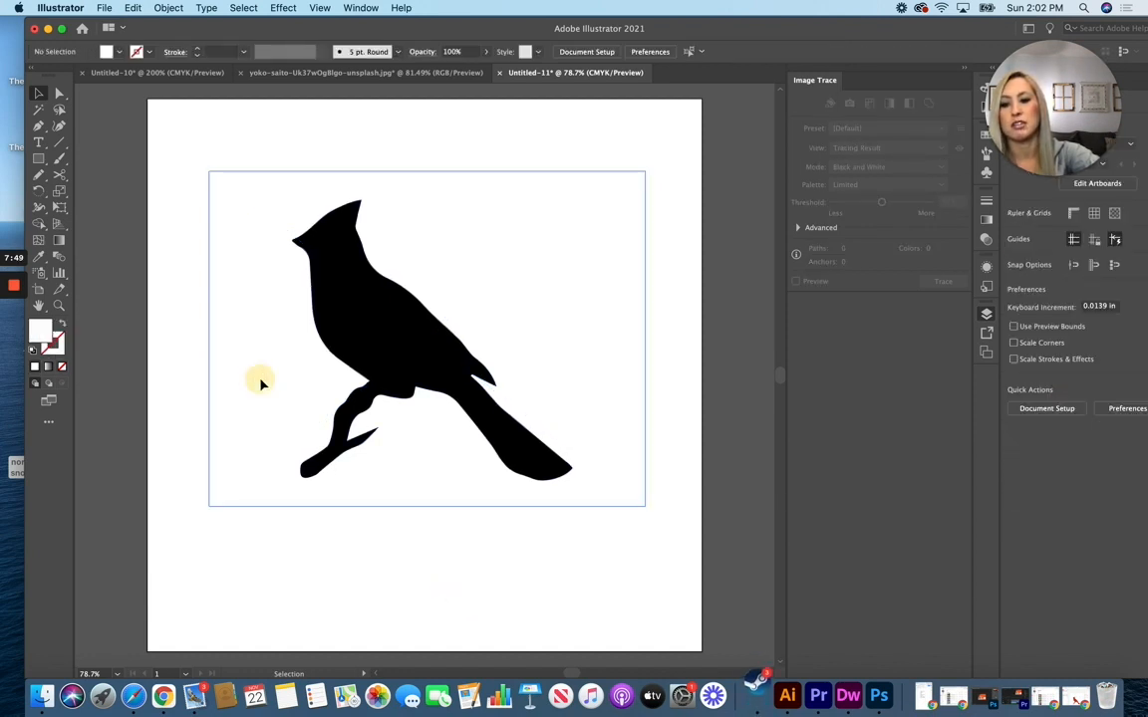
pyautogui.scroll(2, 298, 372)
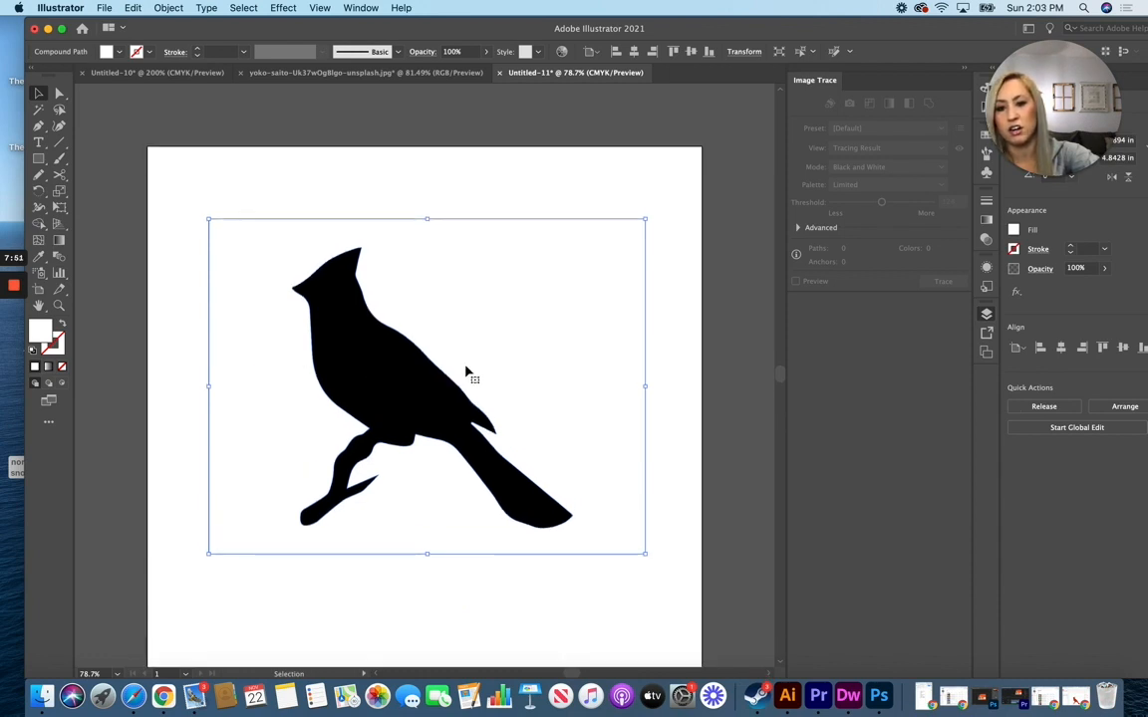
pyautogui.scroll(2, 466, 371)
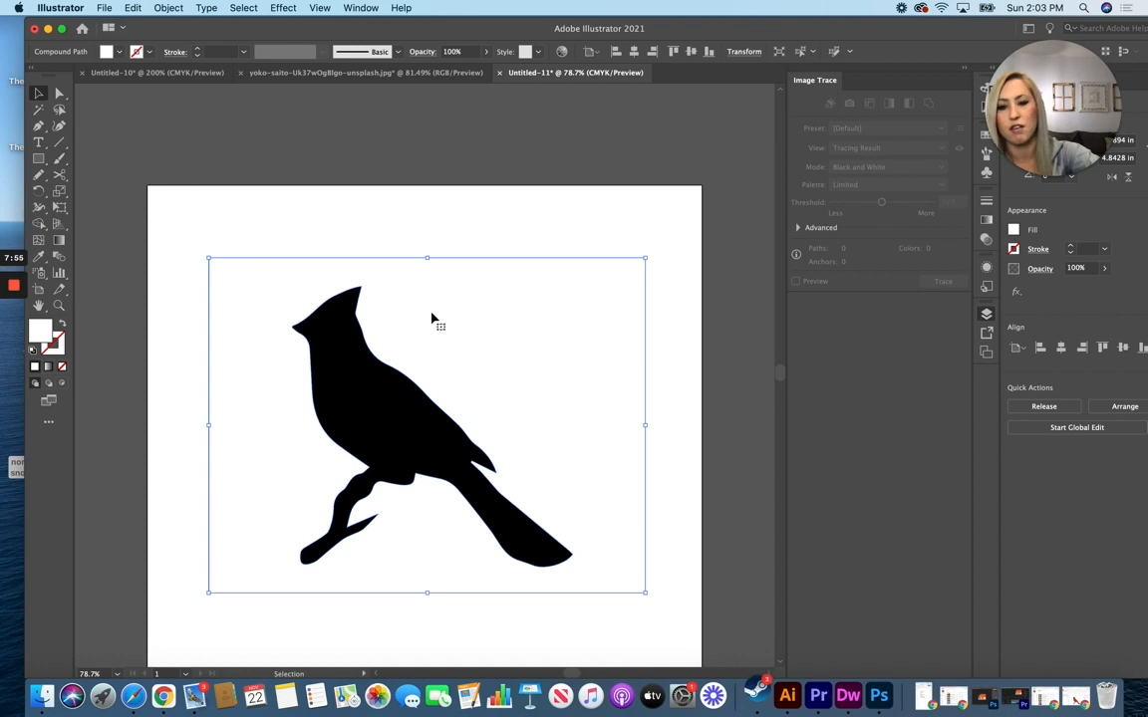
pyautogui.moveTo(433, 320); pyautogui.dragTo(362, 170)
pyautogui.moveTo(390, 213); pyautogui.dragTo(296, 191)
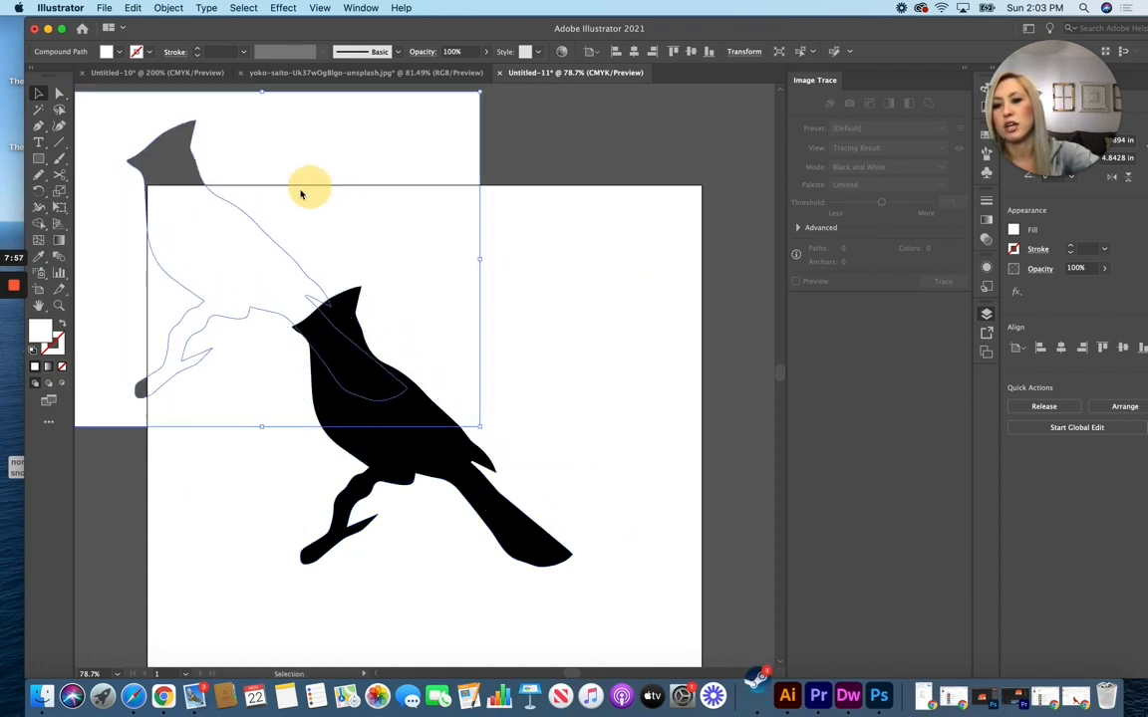
pyautogui.click(306, 163)
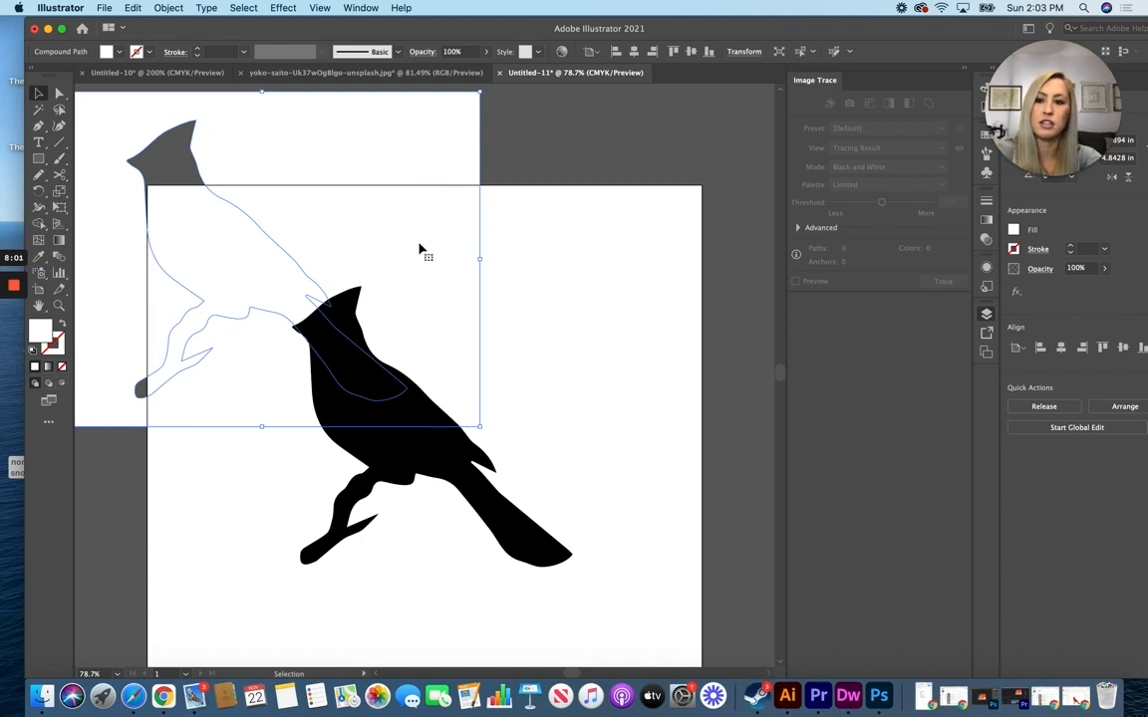
pyautogui.press('Delete')
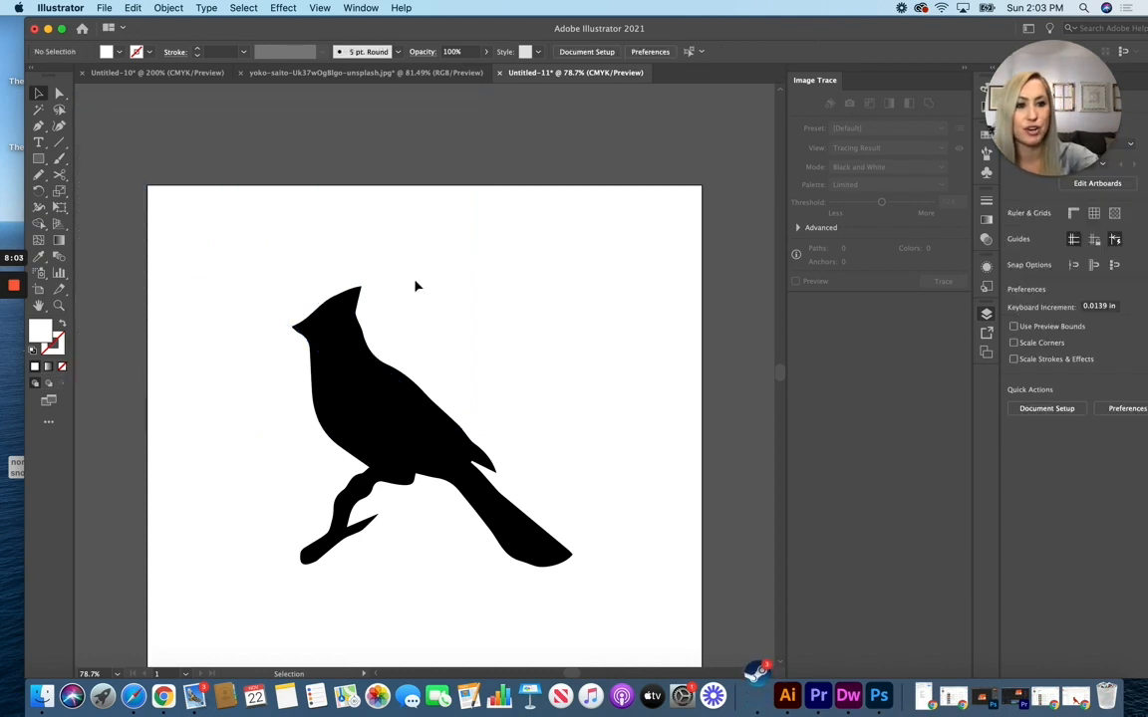
# Step: Move the black cardinal up and to the right on the artboard, to about X 5.07 in, Y 2.74 in
pyautogui.moveTo(353, 420); pyautogui.dragTo(417, 371)
pyautogui.click(368, 399)
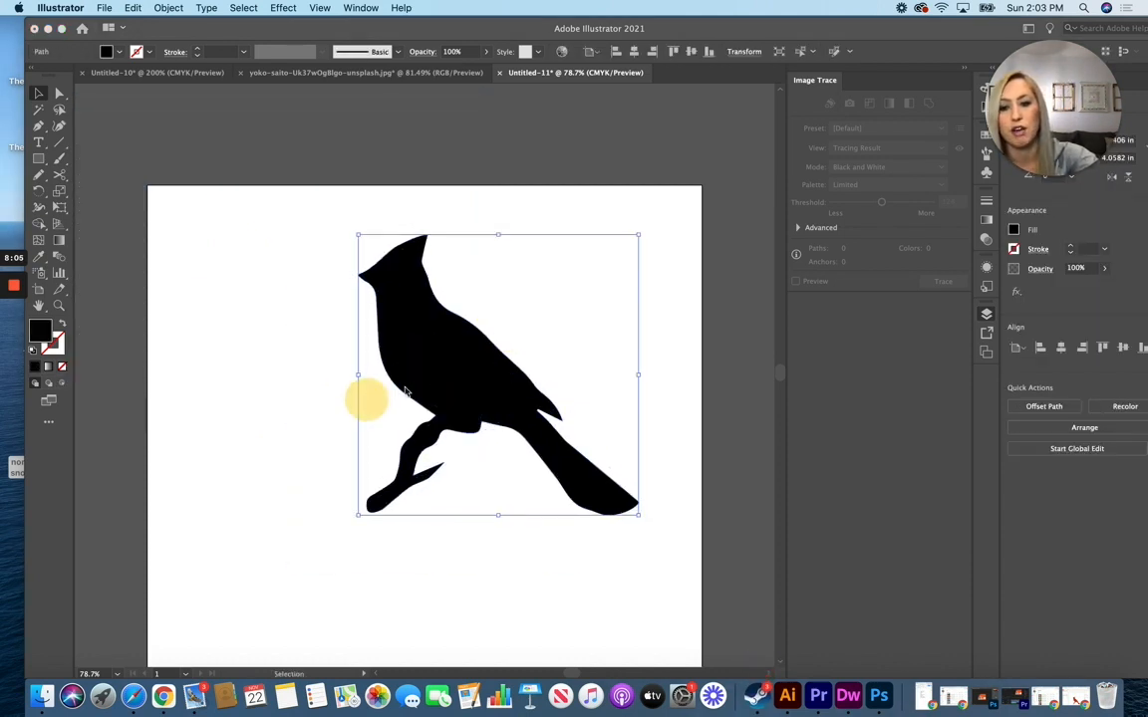
pyautogui.click(386, 375)
pyautogui.click(405, 410)
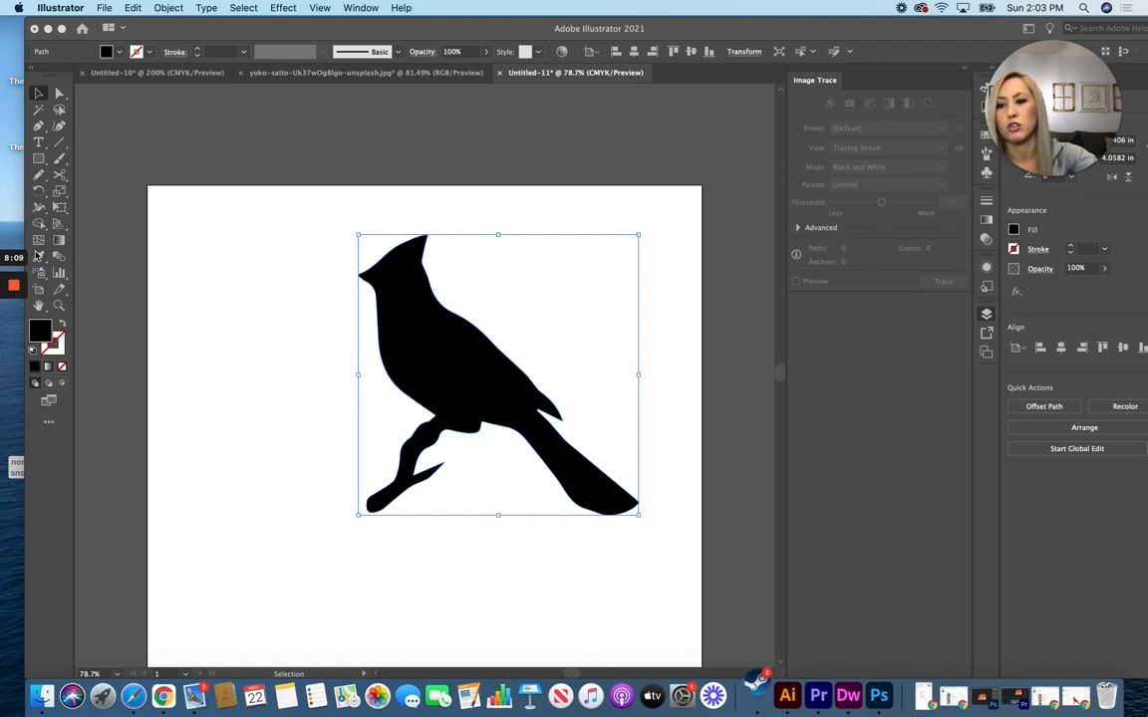
# Step: Try to recolor the cardinal's black fill bright red with the Color Picker
pyautogui.click(46, 331)
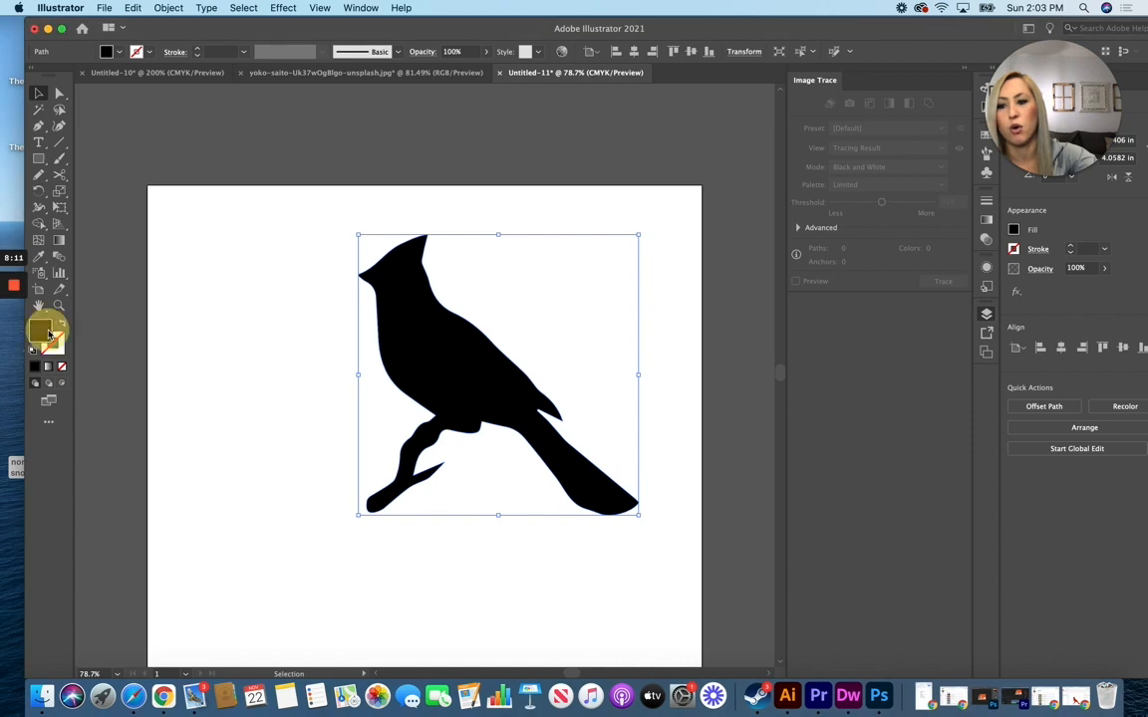
pyautogui.moveTo(315, 35); pyautogui.dragTo(518, 34)
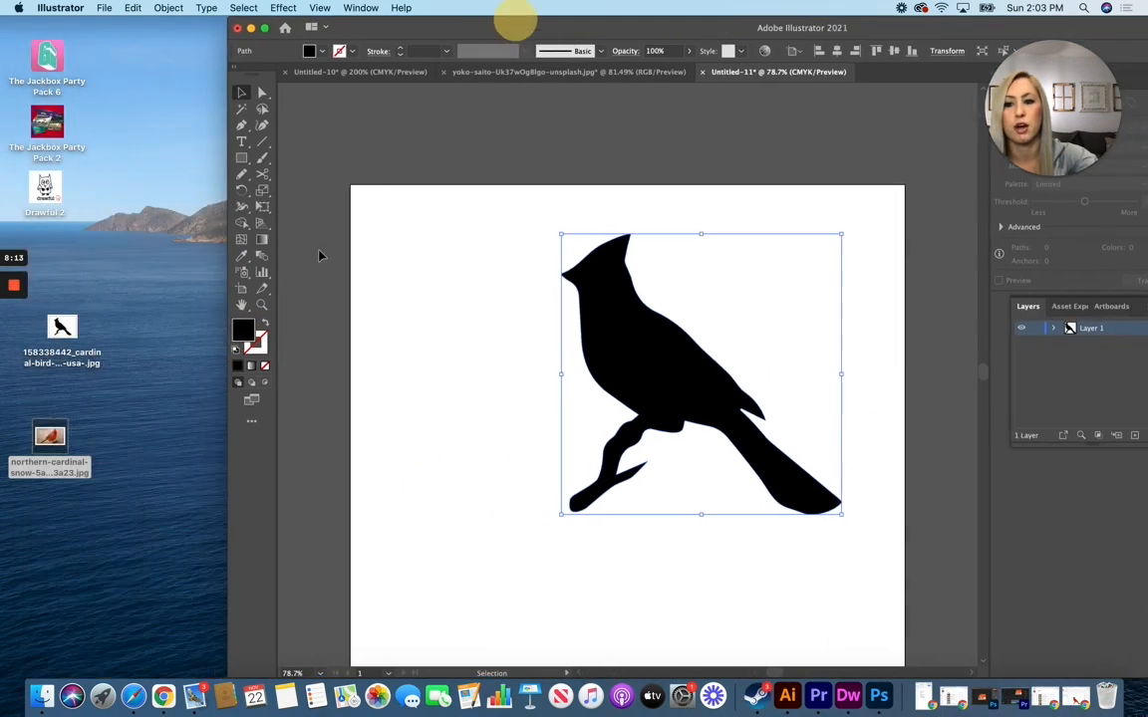
pyautogui.click(243, 329)
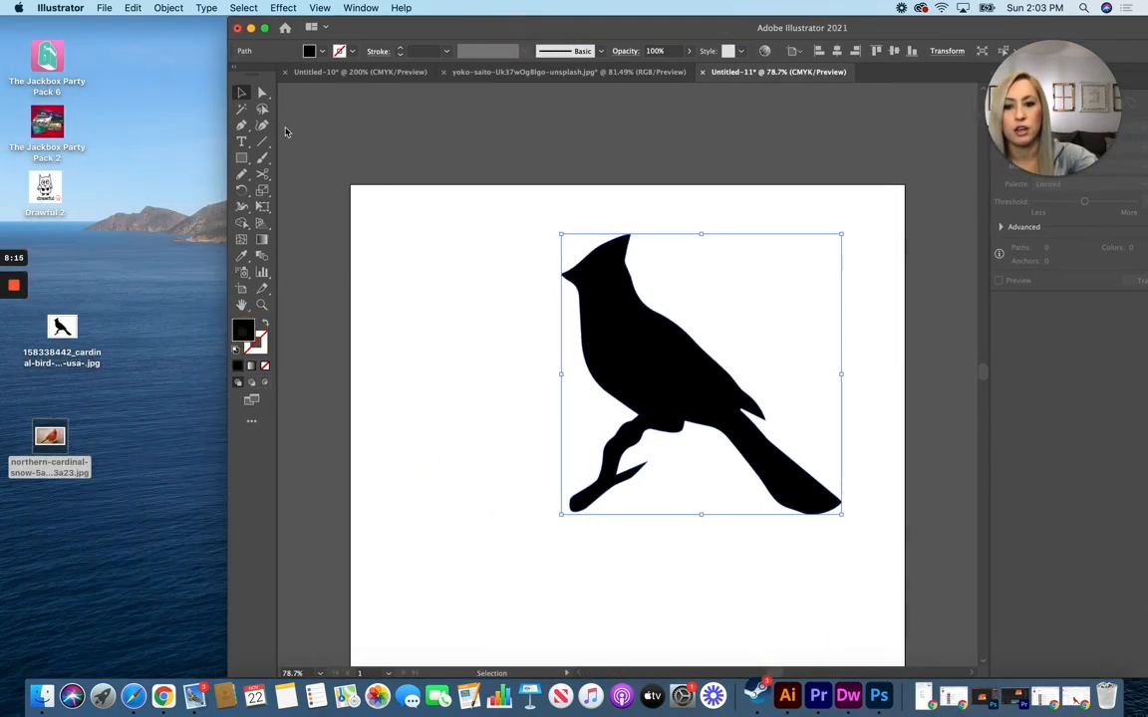
pyautogui.moveTo(7, 339)
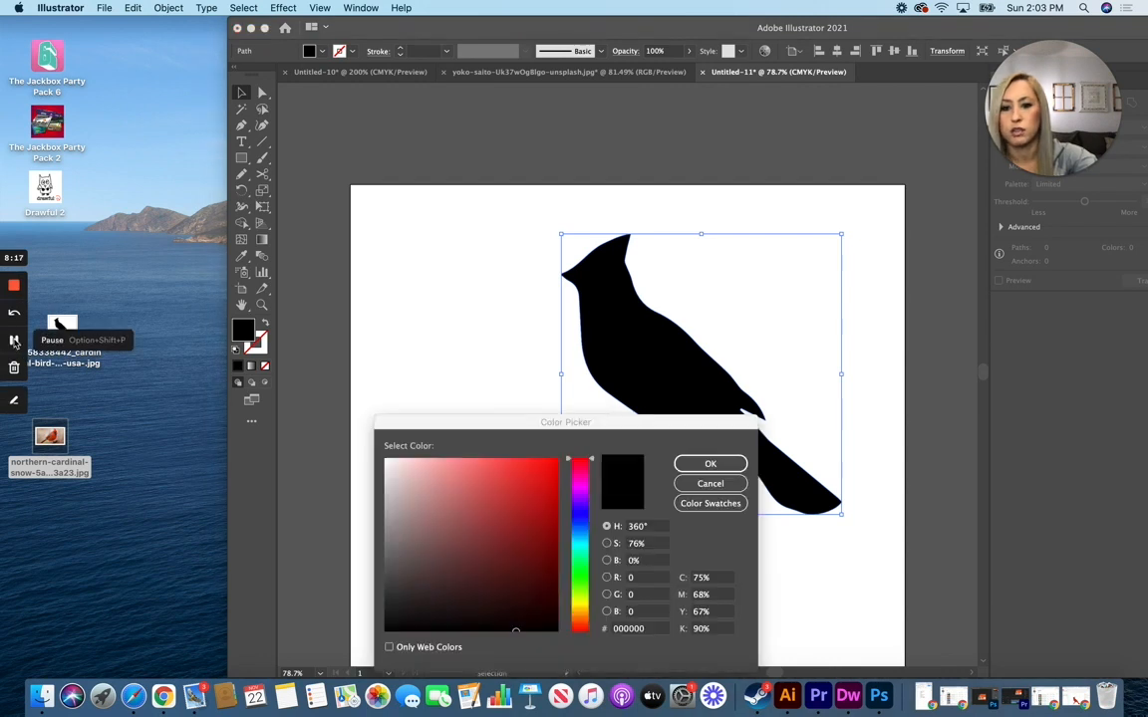
pyautogui.moveTo(555, 468); pyautogui.dragTo(560, 454)
pyautogui.click(709, 464)
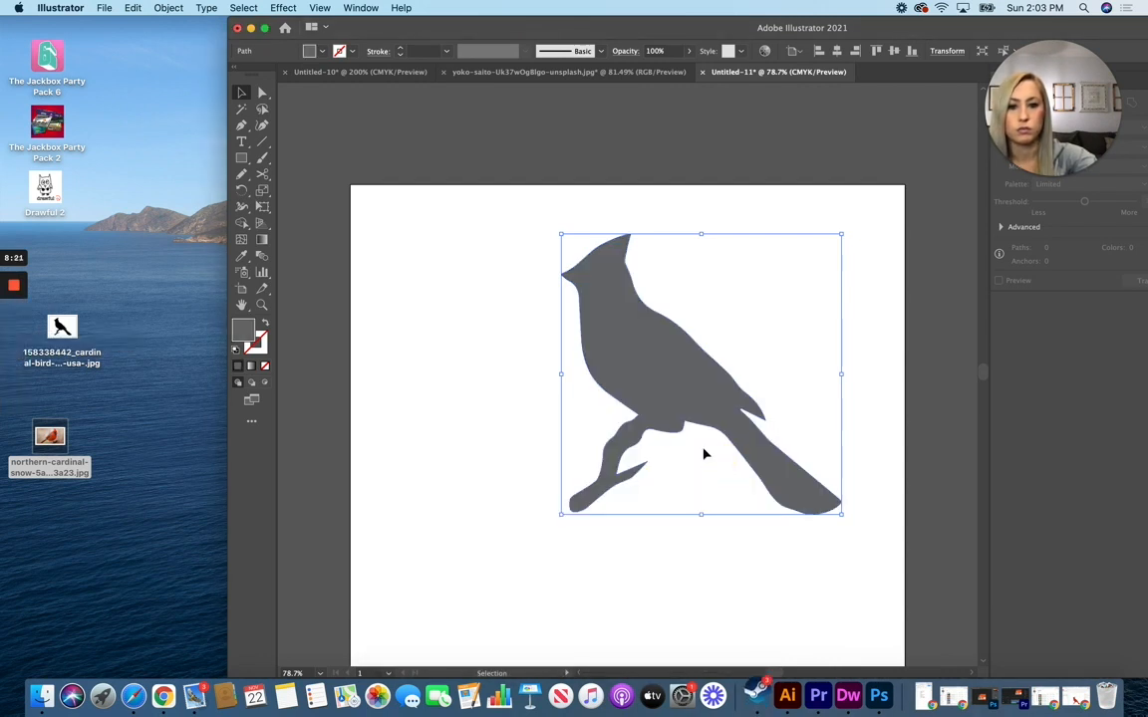
# Step: Fill the cardinal with red FF0000 in RGB color mode and move it to about X 4.32 in, Y 3.15 in
pyautogui.moveTo(558, 30); pyautogui.dragTo(385, 32)
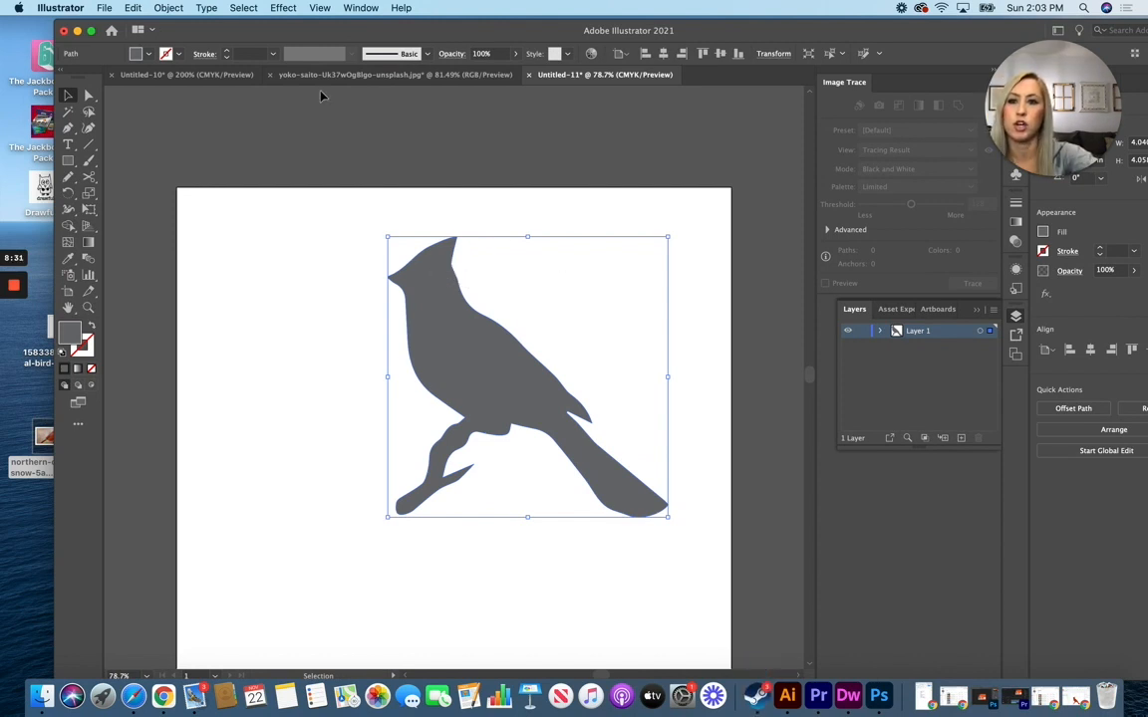
pyautogui.click(362, 8)
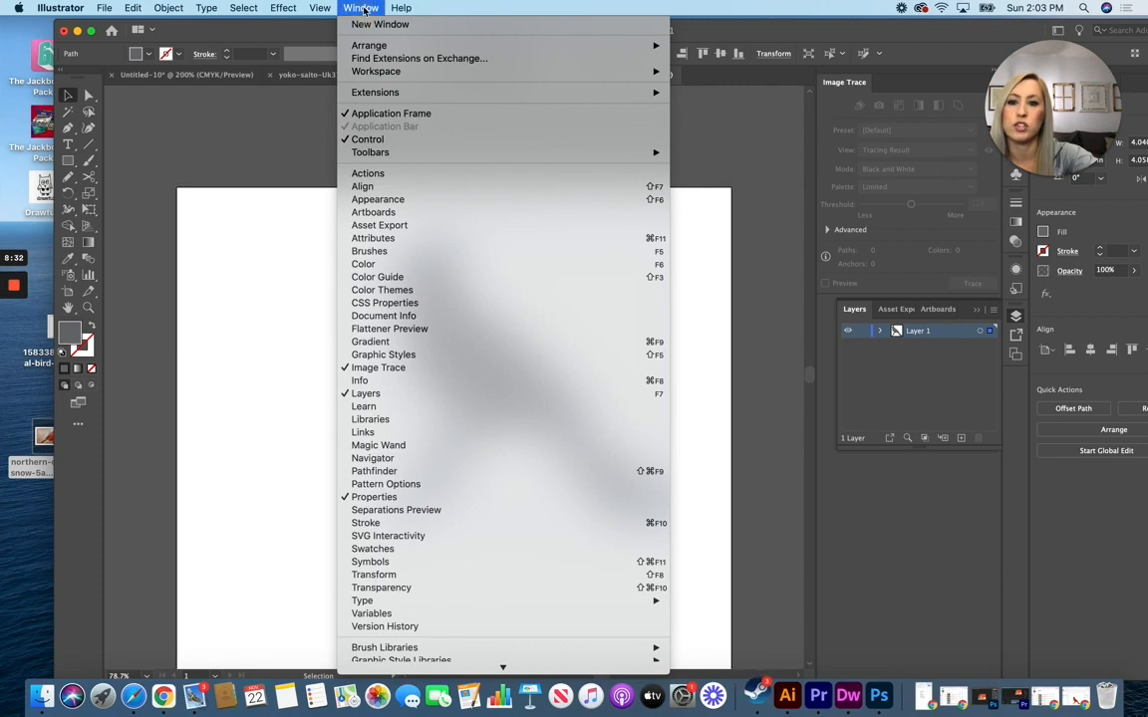
pyautogui.click(413, 265)
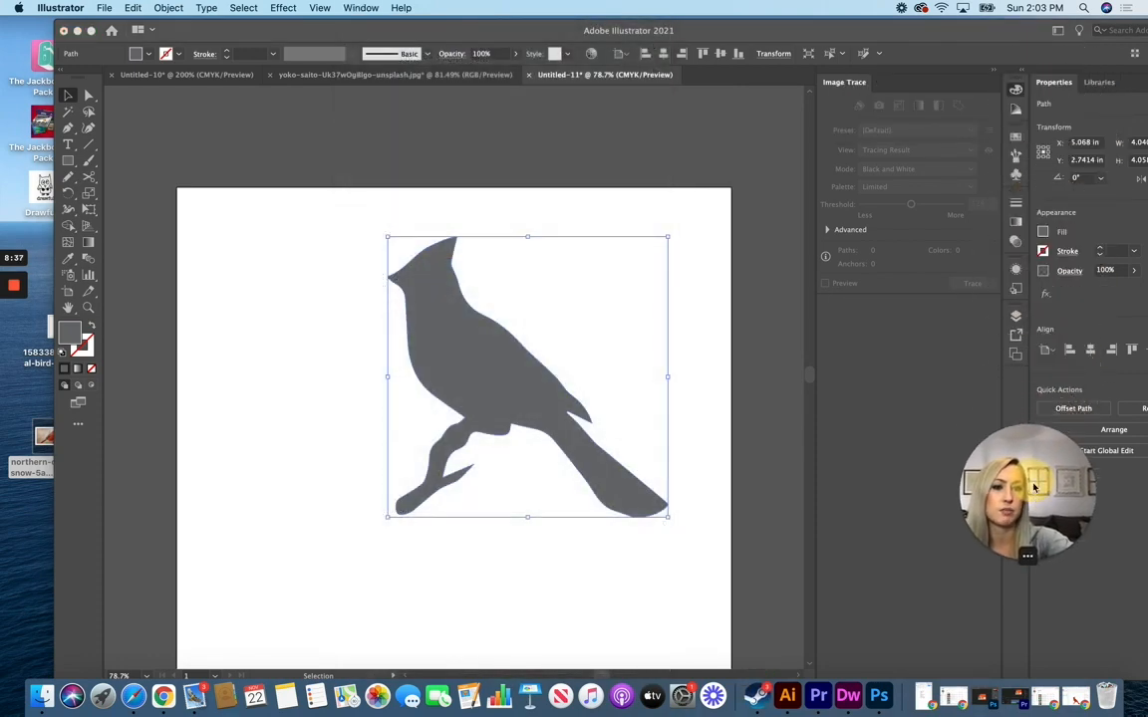
pyautogui.click(1015, 91)
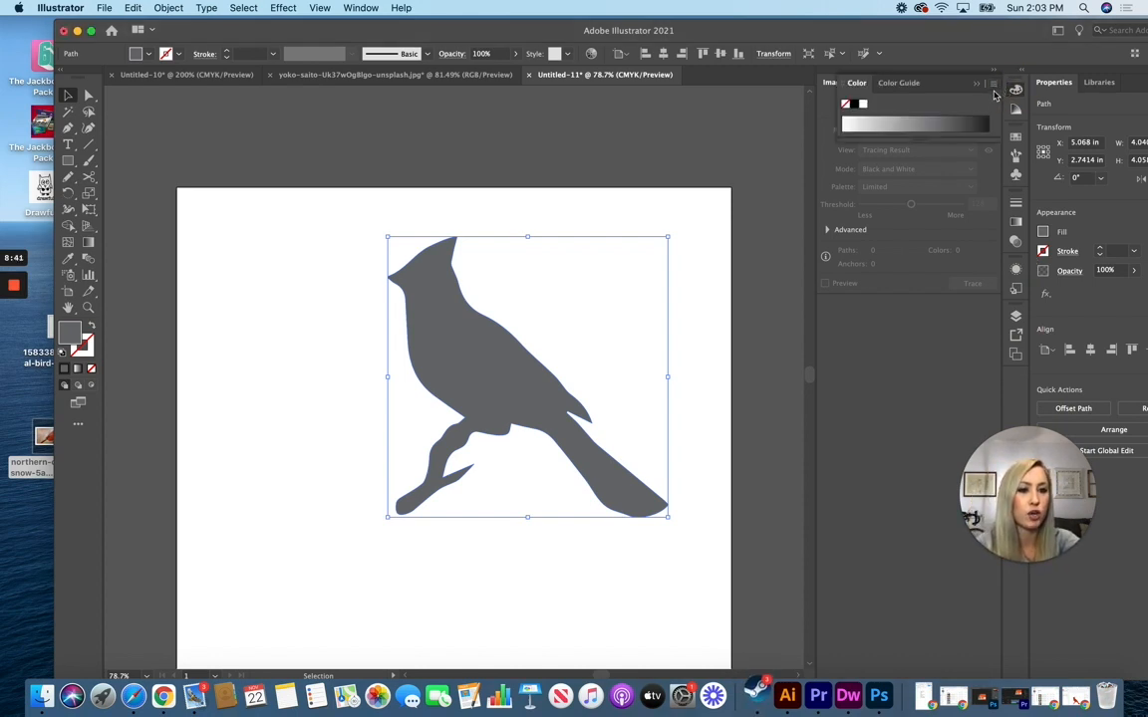
pyautogui.click(993, 88)
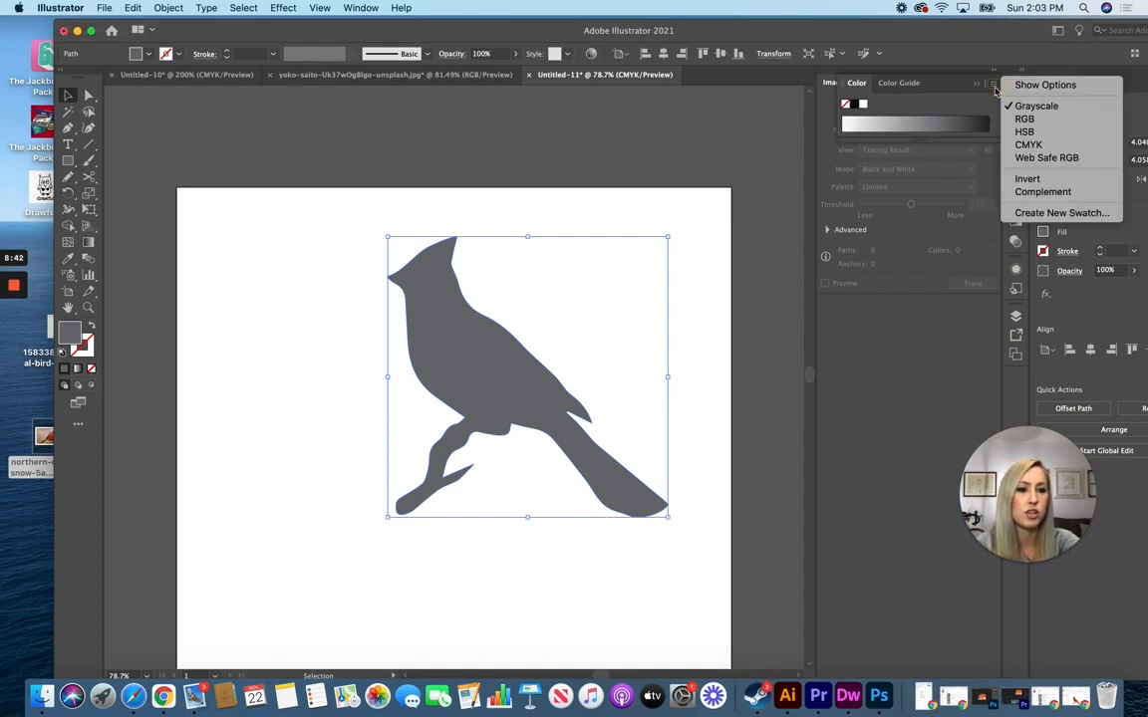
pyautogui.click(1046, 120)
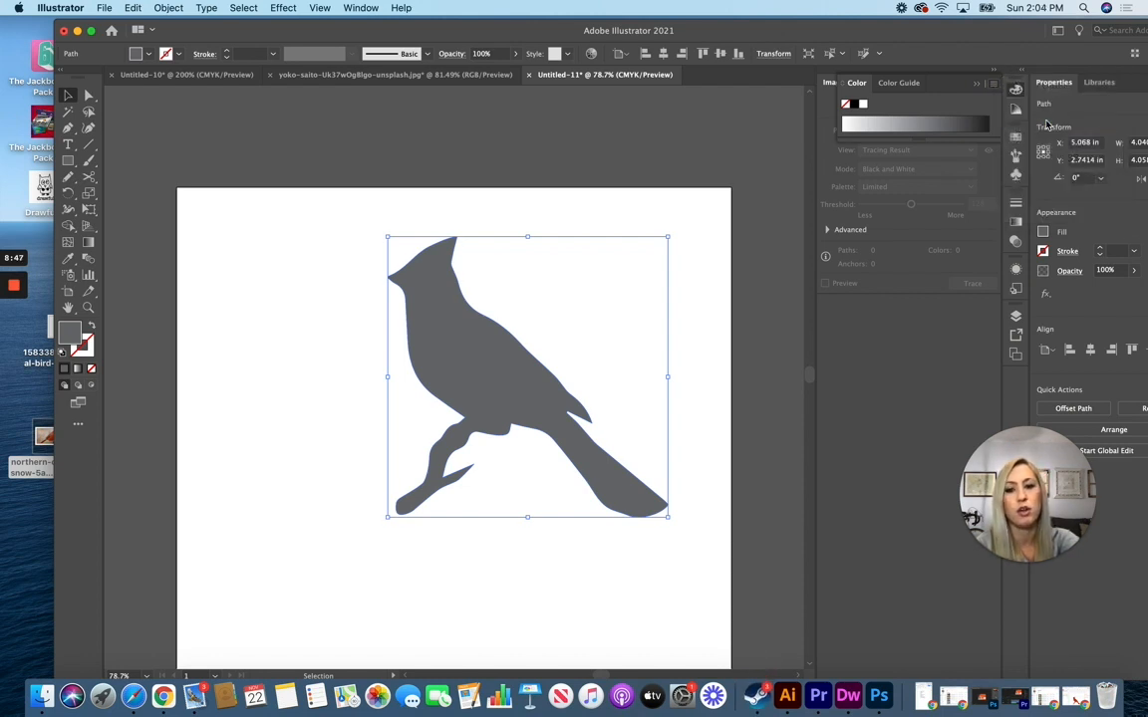
pyautogui.moveTo(483, 363); pyautogui.dragTo(432, 391)
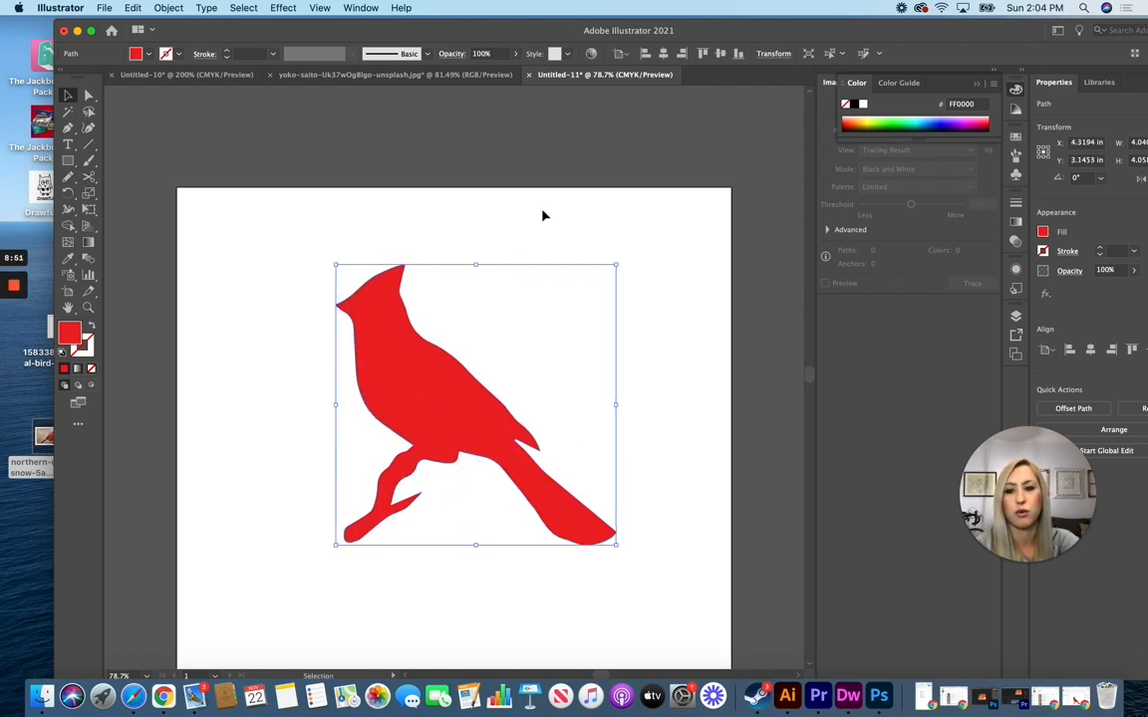
# Step: Deselect the cardinal, lock Layer 1 and add a new layer above it
pyautogui.click(494, 209)
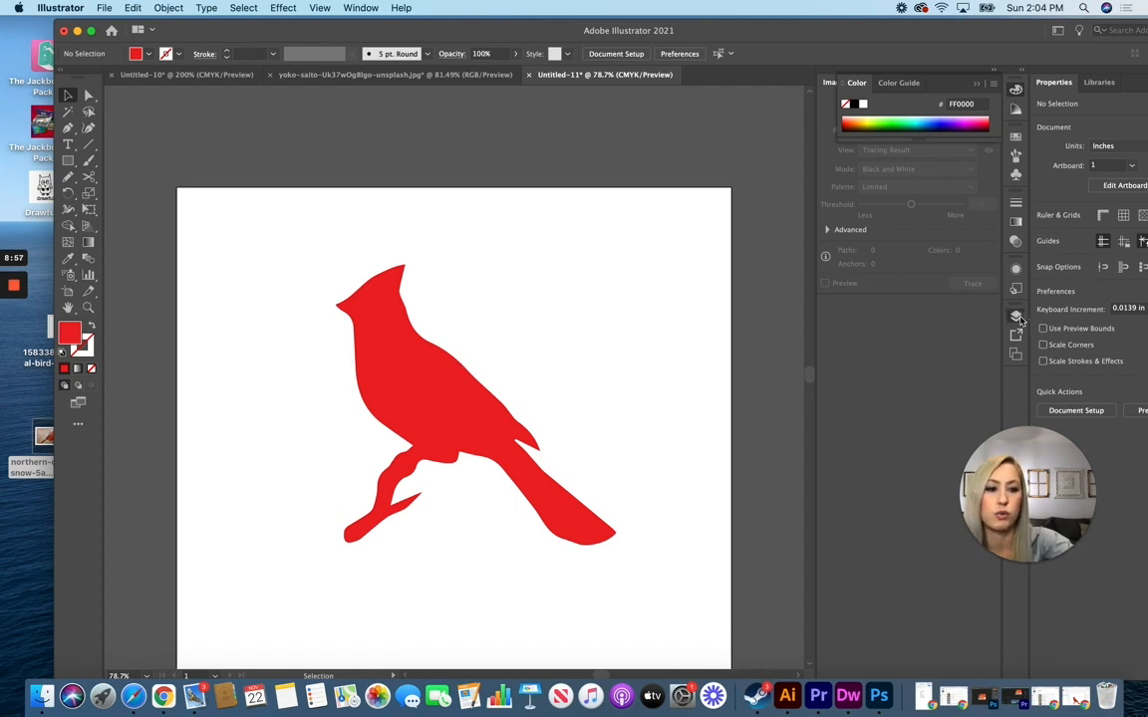
pyautogui.click(1015, 315)
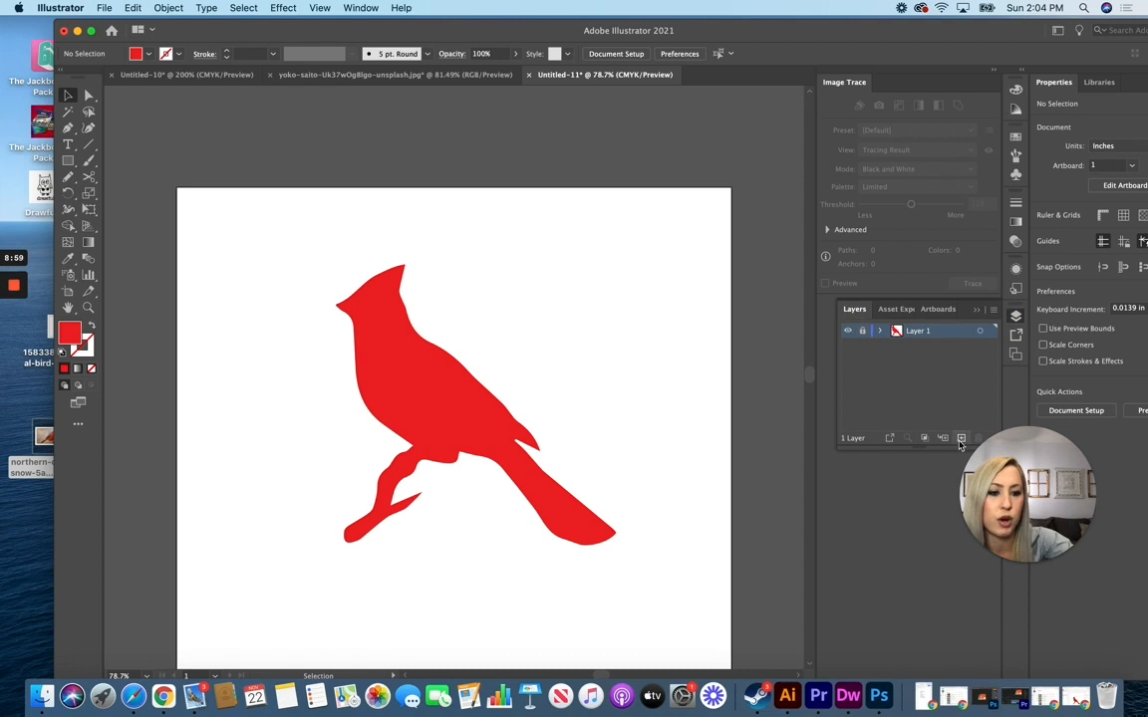
pyautogui.click(961, 438)
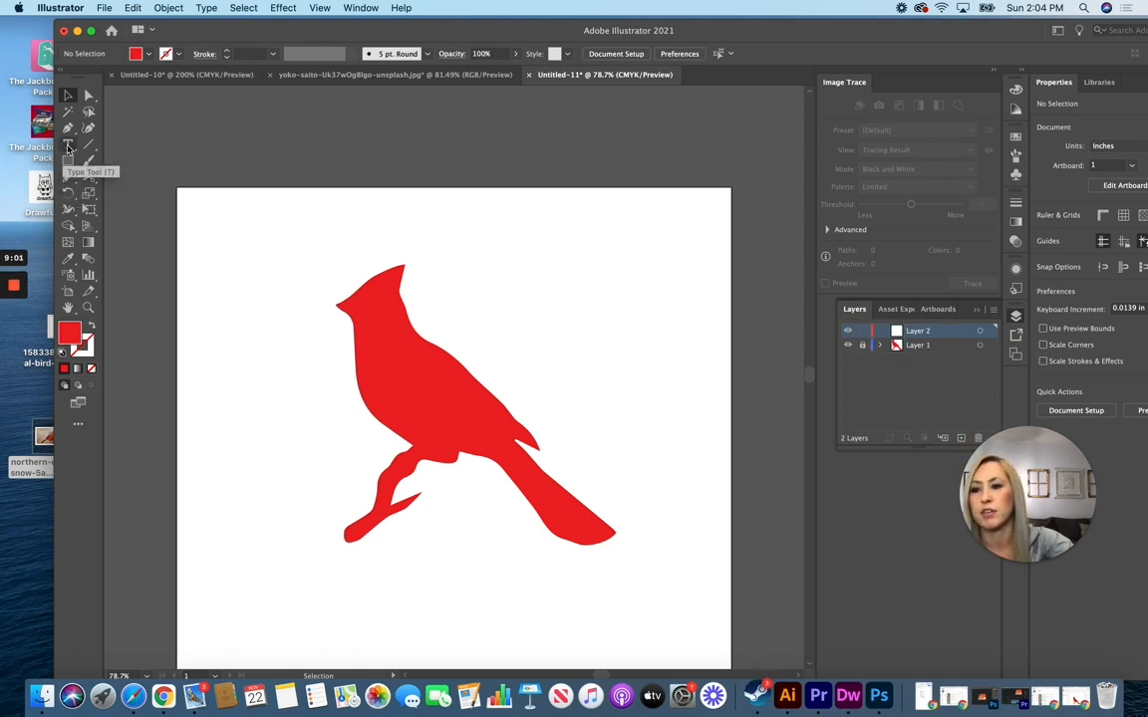
# Step: Trace the front edge of a face mask on Layer 2 with the Pen tool, from the forehead around the beak base to the throat
pyautogui.click(67, 127)
pyautogui.press('super+equal')
pyautogui.press('super+equal')
pyautogui.press('super+equal')
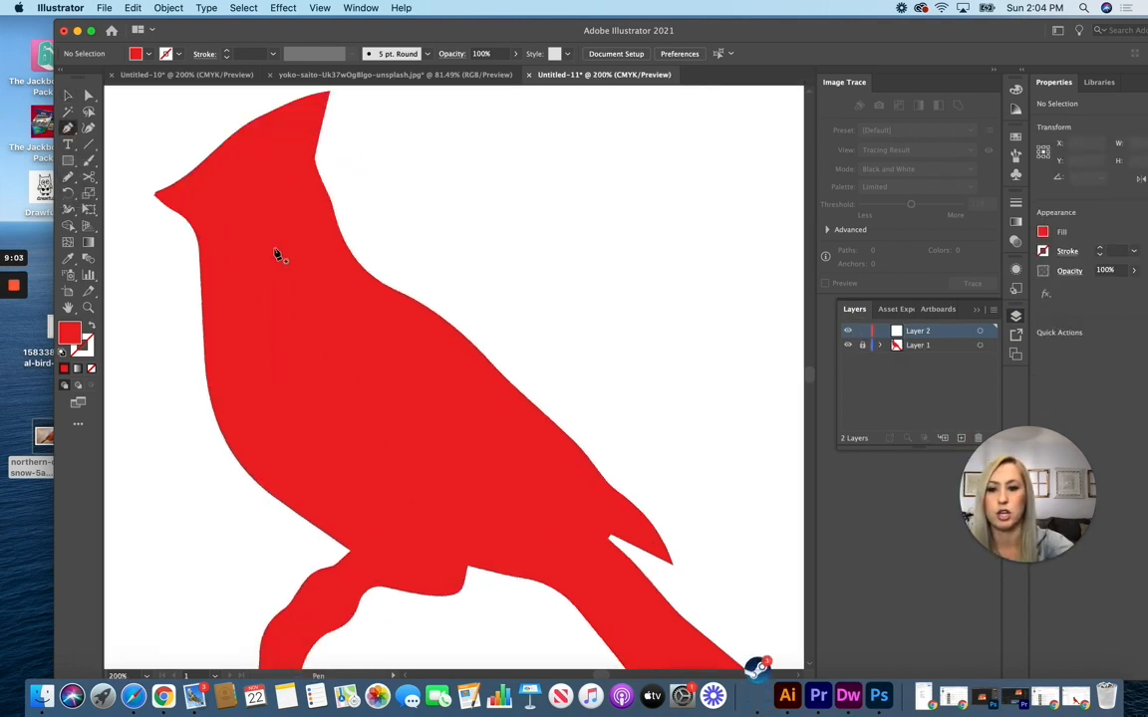
pyautogui.hscroll(-3, 277, 254)
pyautogui.scroll(2, 276, 254)
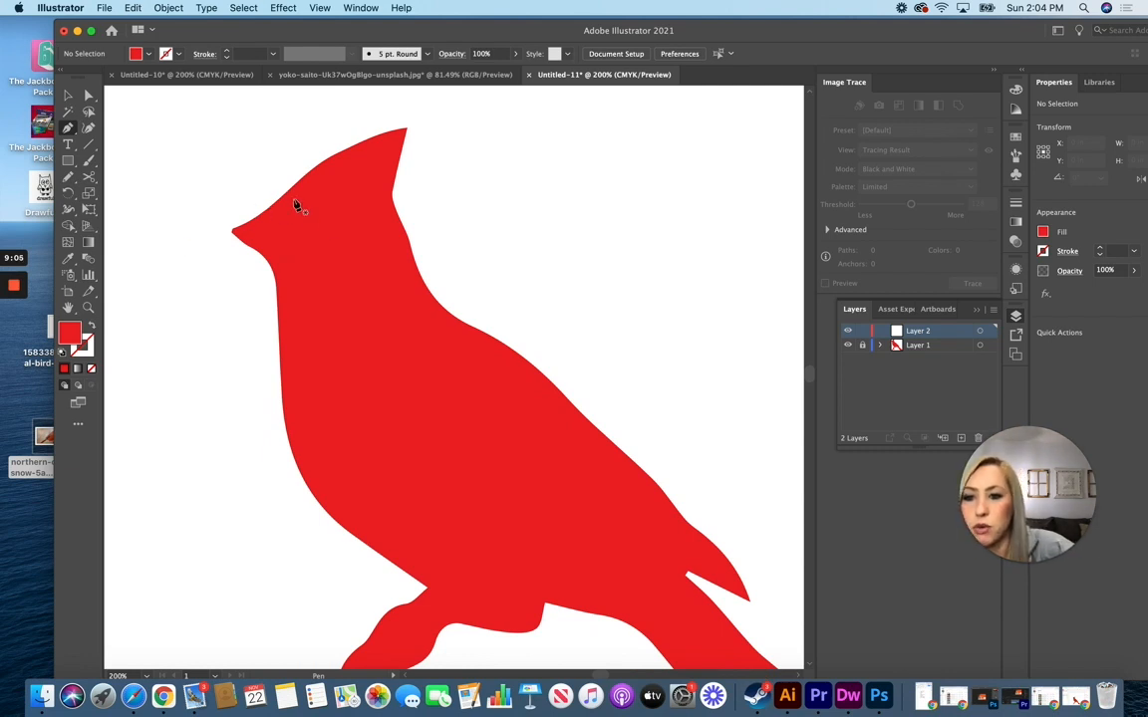
pyautogui.click(277, 202)
pyautogui.moveTo(301, 214); pyautogui.dragTo(292, 259)
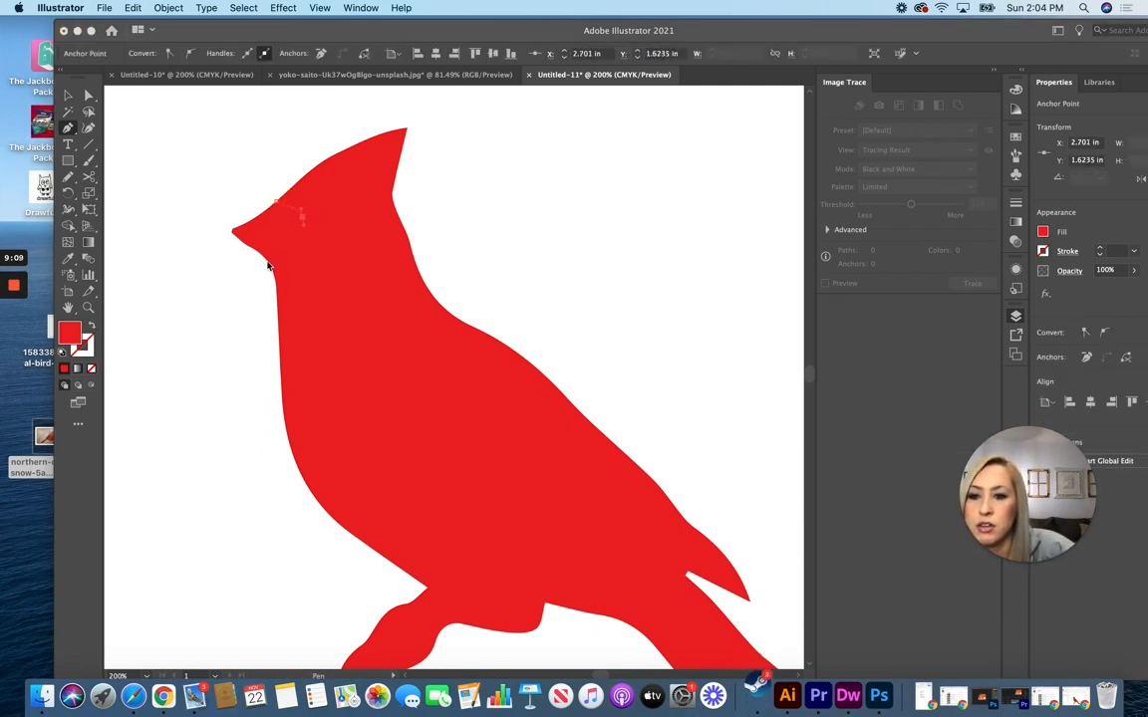
pyautogui.click(267, 259)
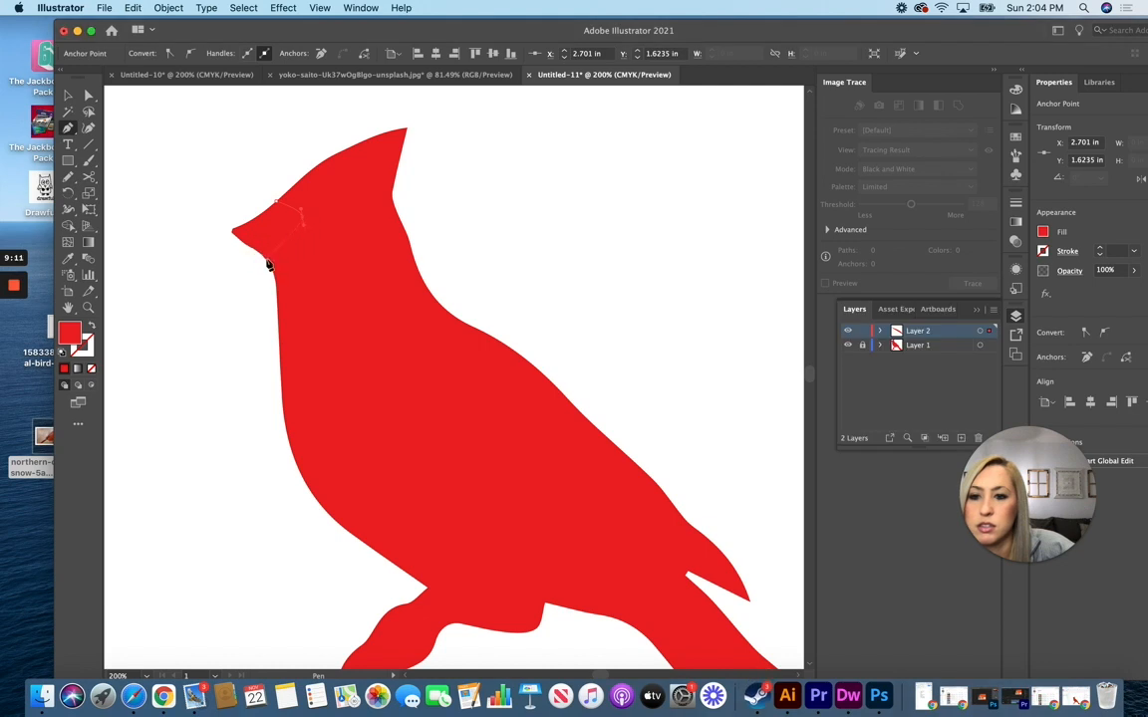
pyautogui.click(275, 287)
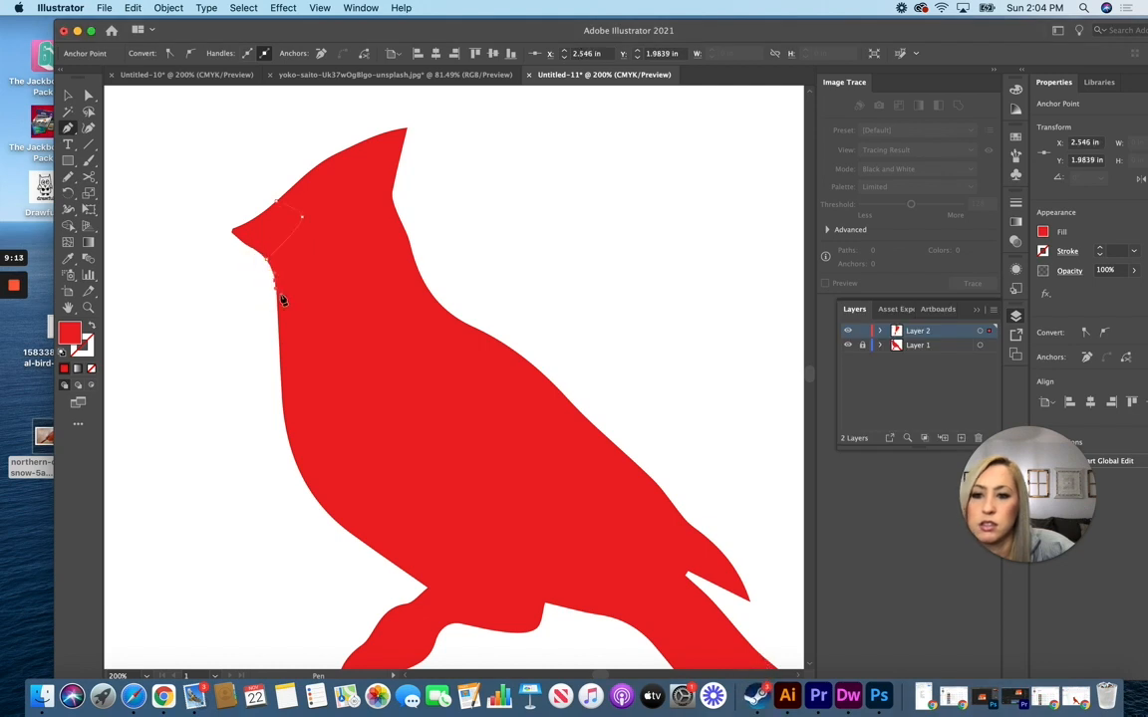
# Step: Continue the mask path from the throat around the back of the cheek up to the forehead, and close it at its starting point
pyautogui.click(348, 245)
pyautogui.click(360, 238)
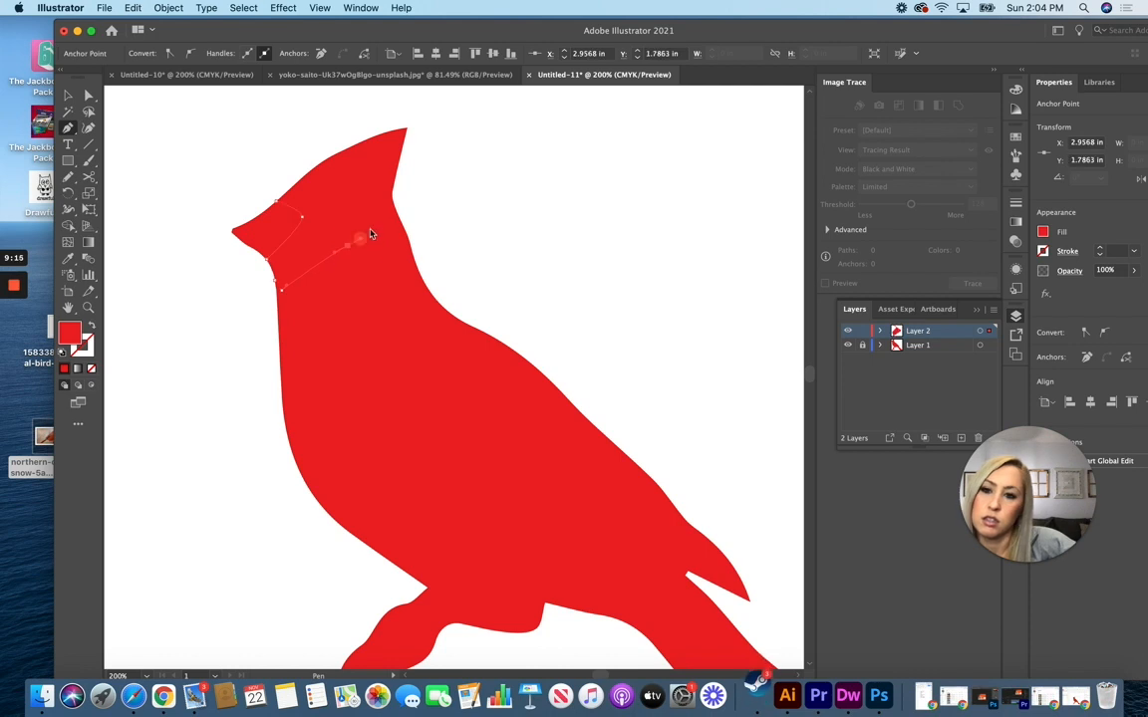
pyautogui.click(371, 215)
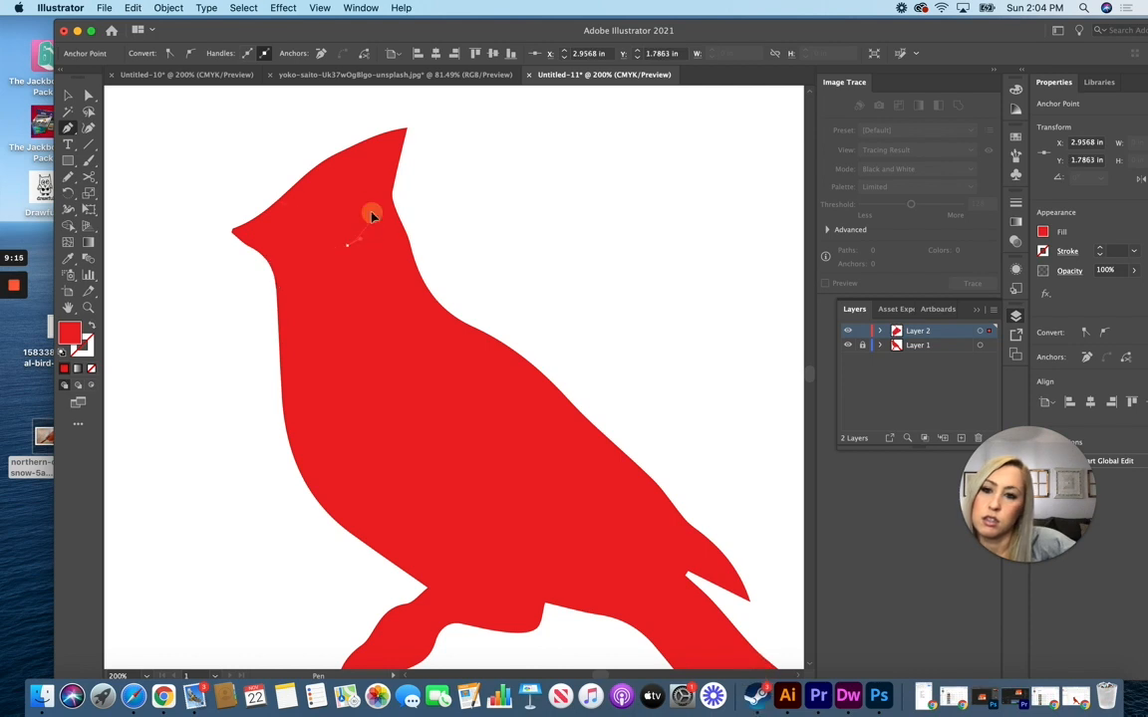
pyautogui.click(307, 173)
pyautogui.click(277, 201)
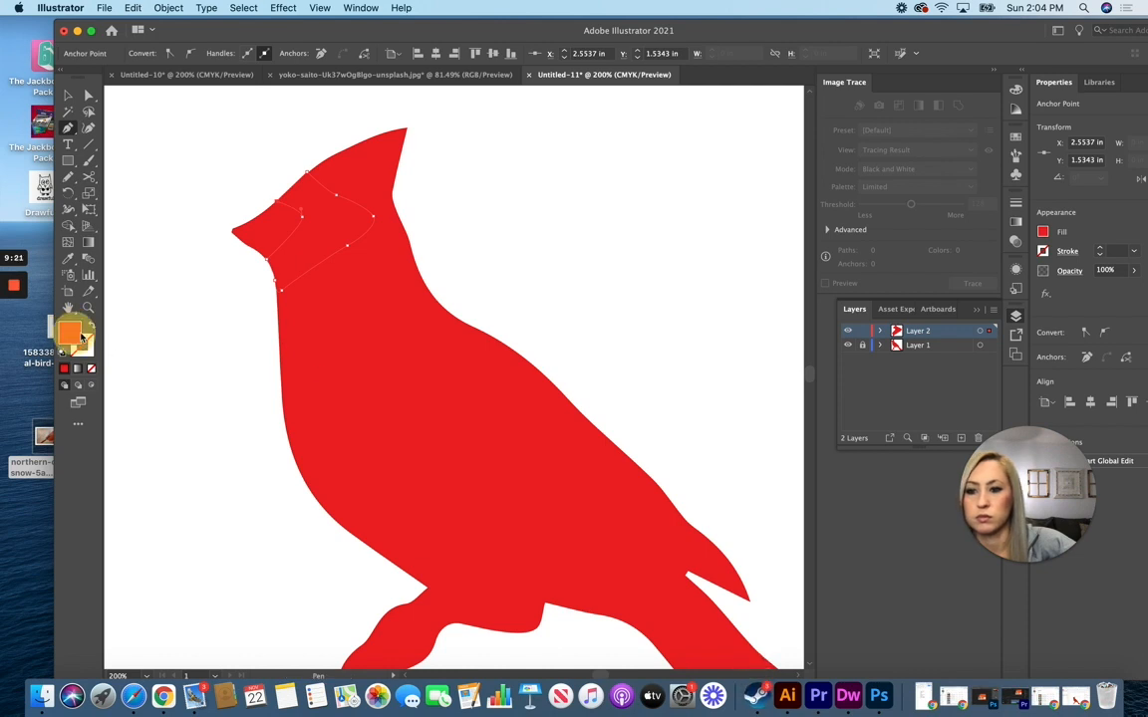
# Step: Fill the closed face mask shape with black 000000
pyautogui.moveTo(292, 40); pyautogui.dragTo(362, 37)
pyautogui.doubleClick(140, 330)
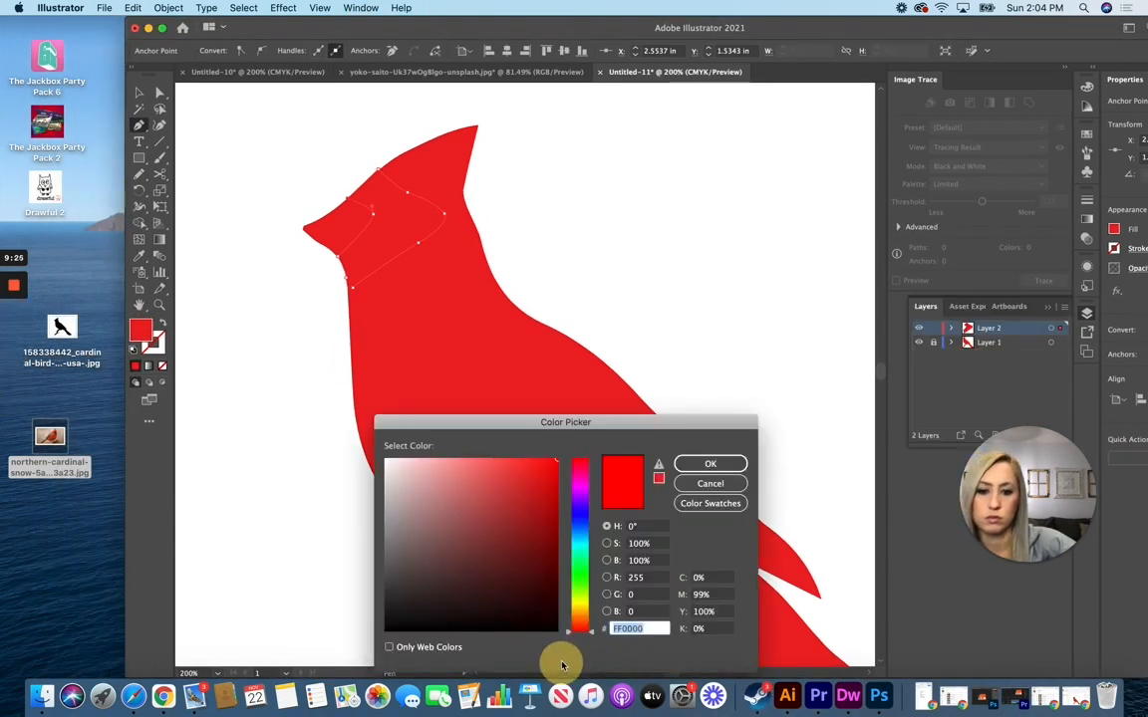
pyautogui.moveTo(557, 464); pyautogui.dragTo(551, 638)
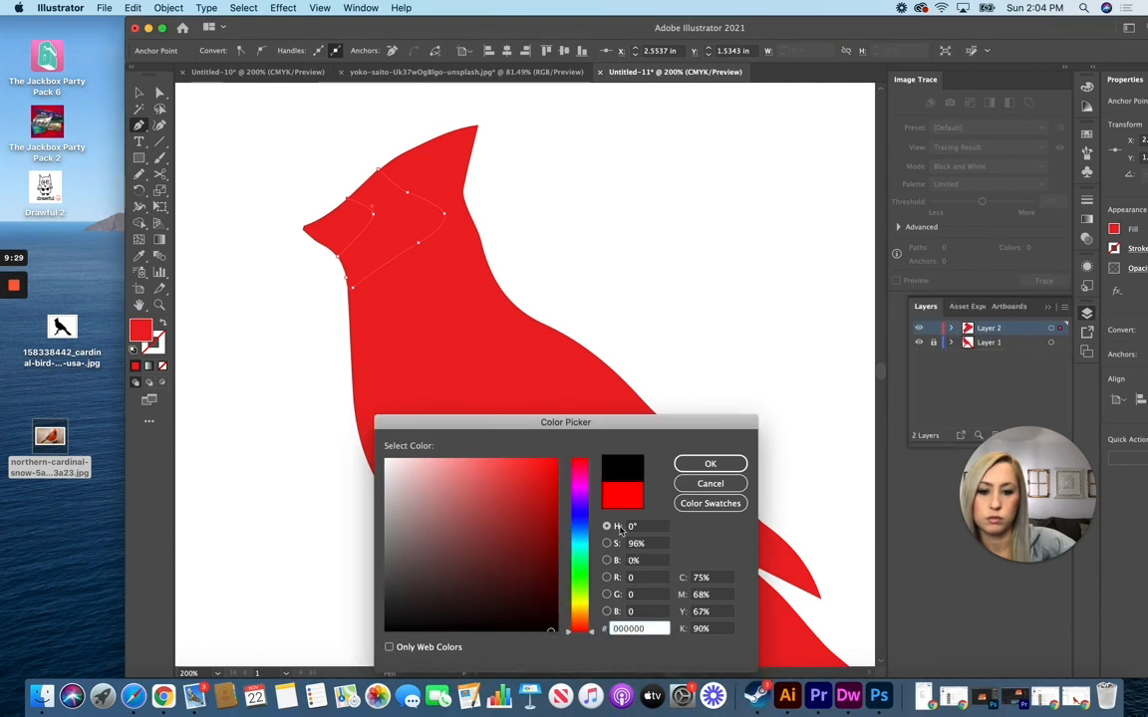
pyautogui.click(710, 463)
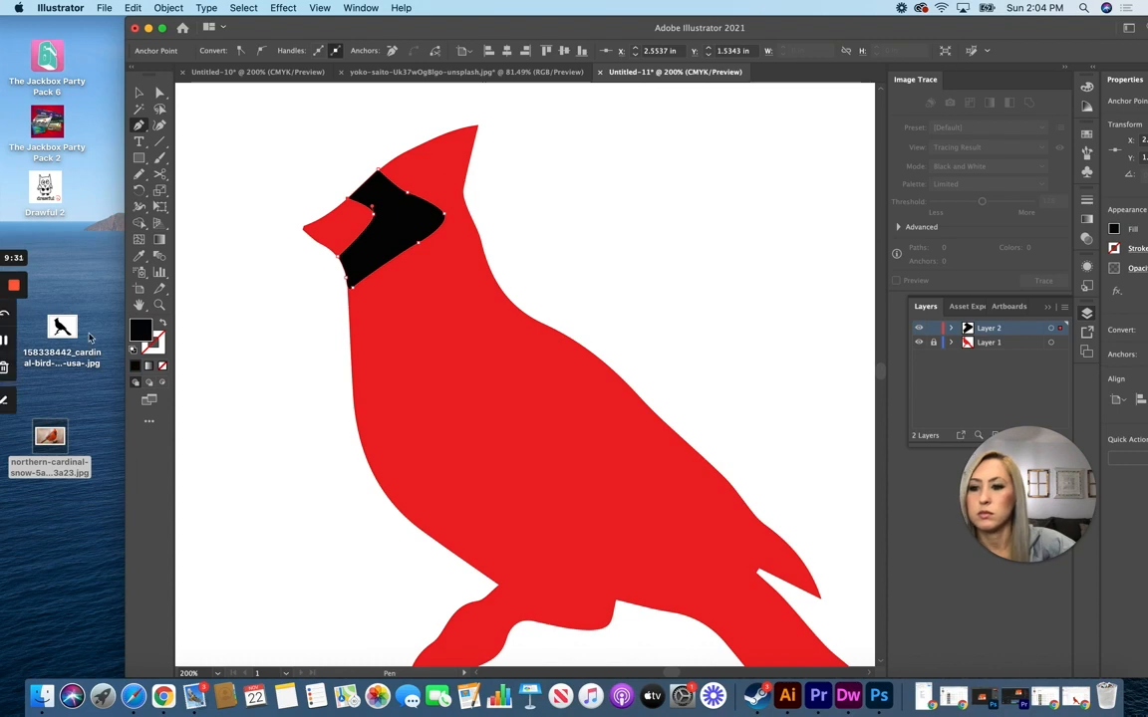
pyautogui.moveTo(434, 27); pyautogui.dragTo(367, 25)
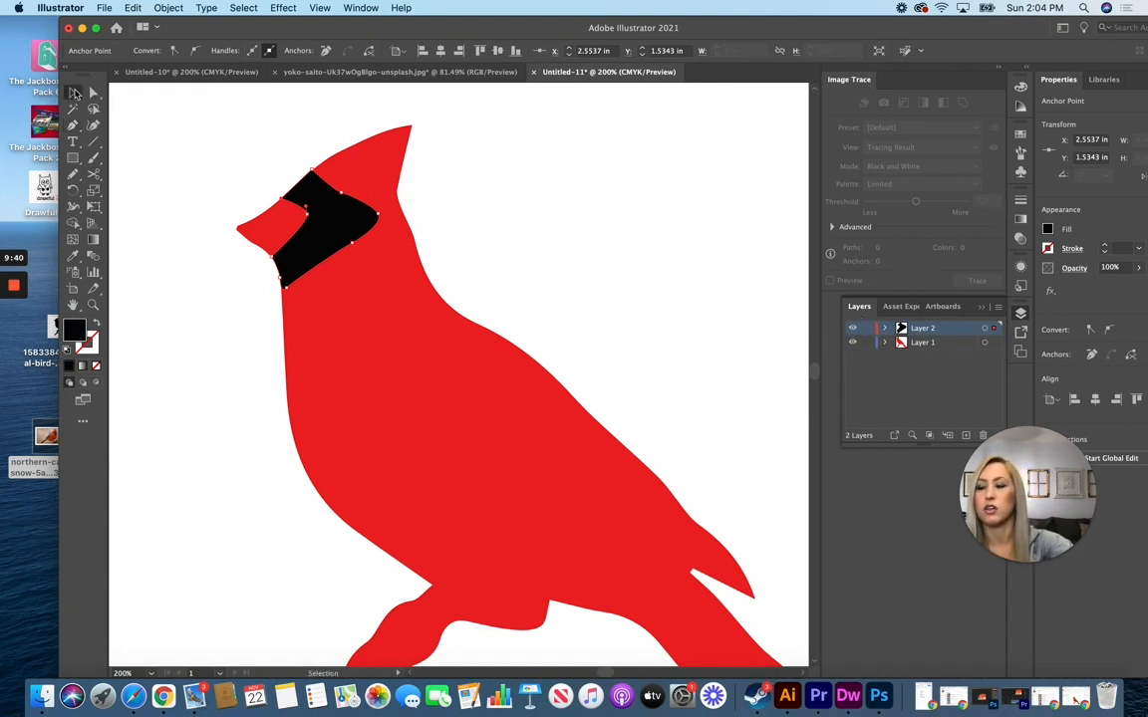
# Step: Select the red cardinal body and the black face mask together and group them
pyautogui.click(72, 92)
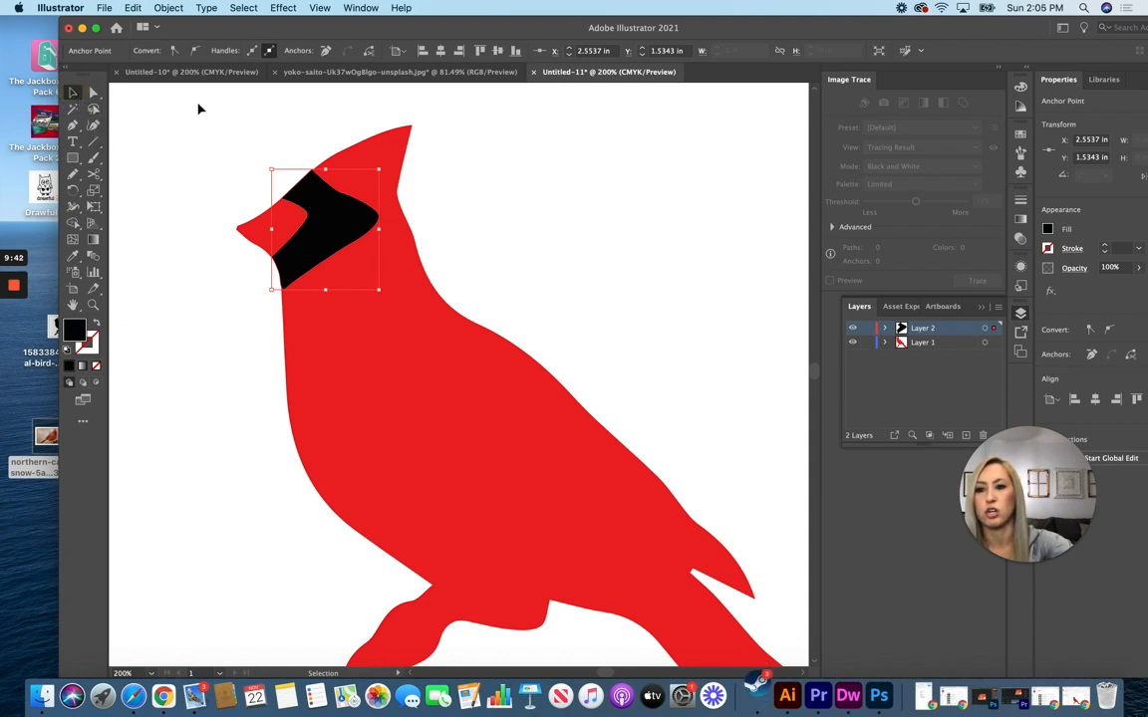
pyautogui.moveTo(197, 102); pyautogui.dragTo(610, 533)
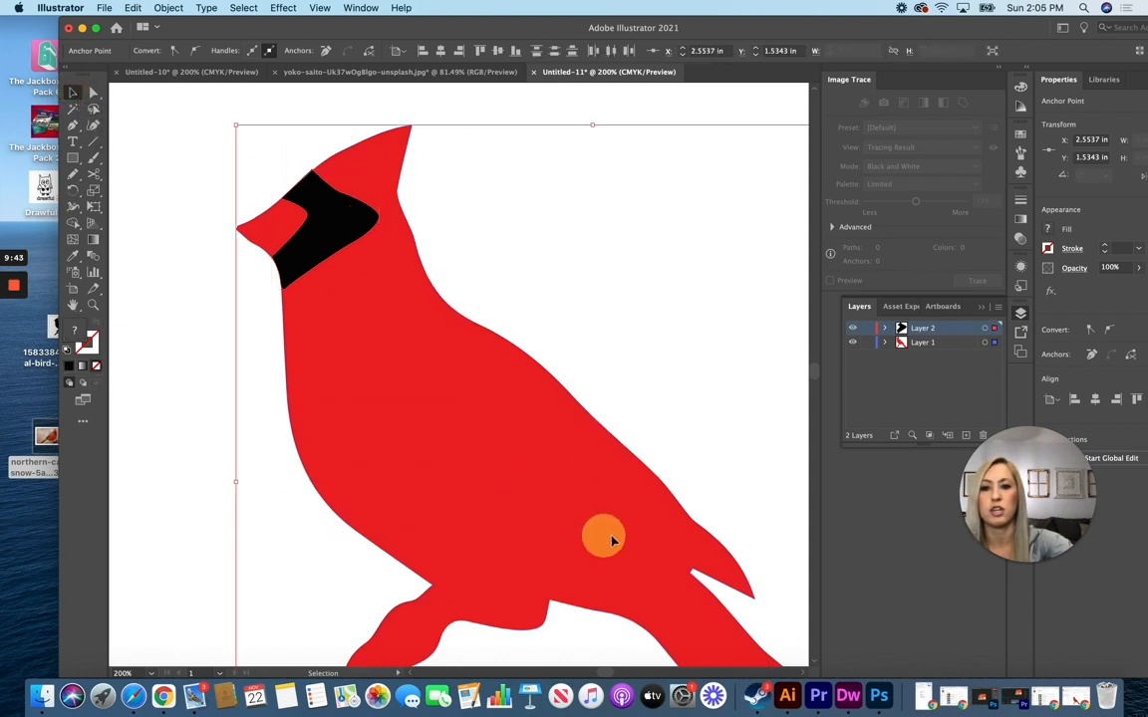
pyautogui.rightClick(337, 281)
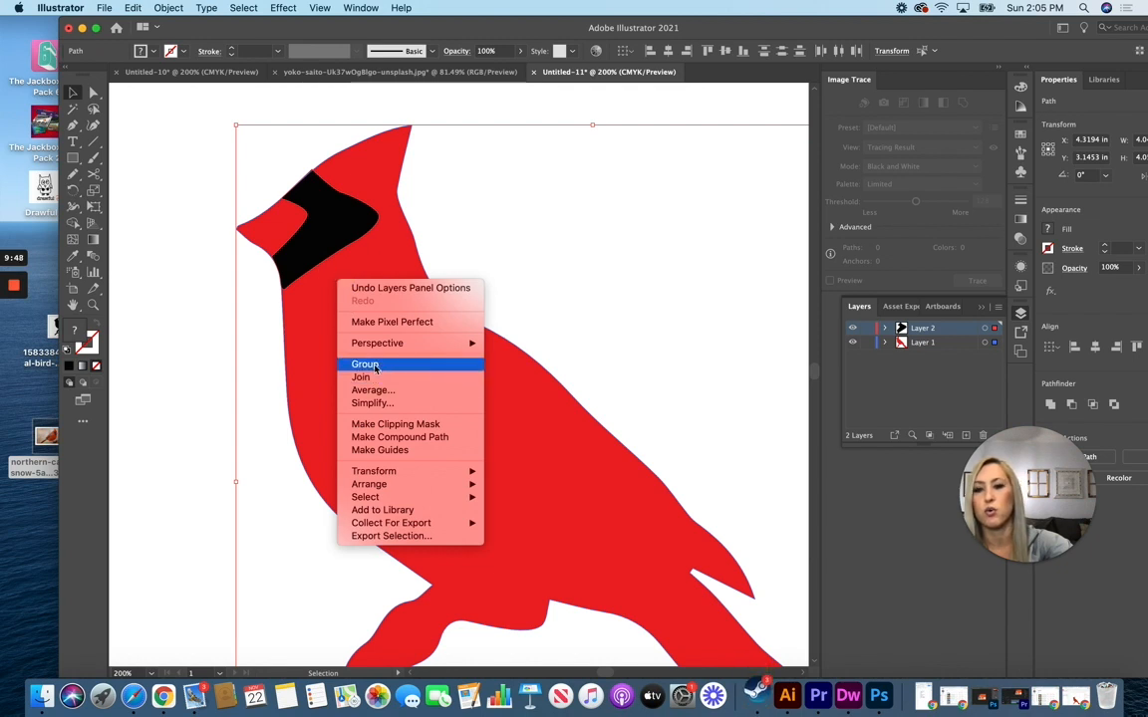
pyautogui.click(169, 7)
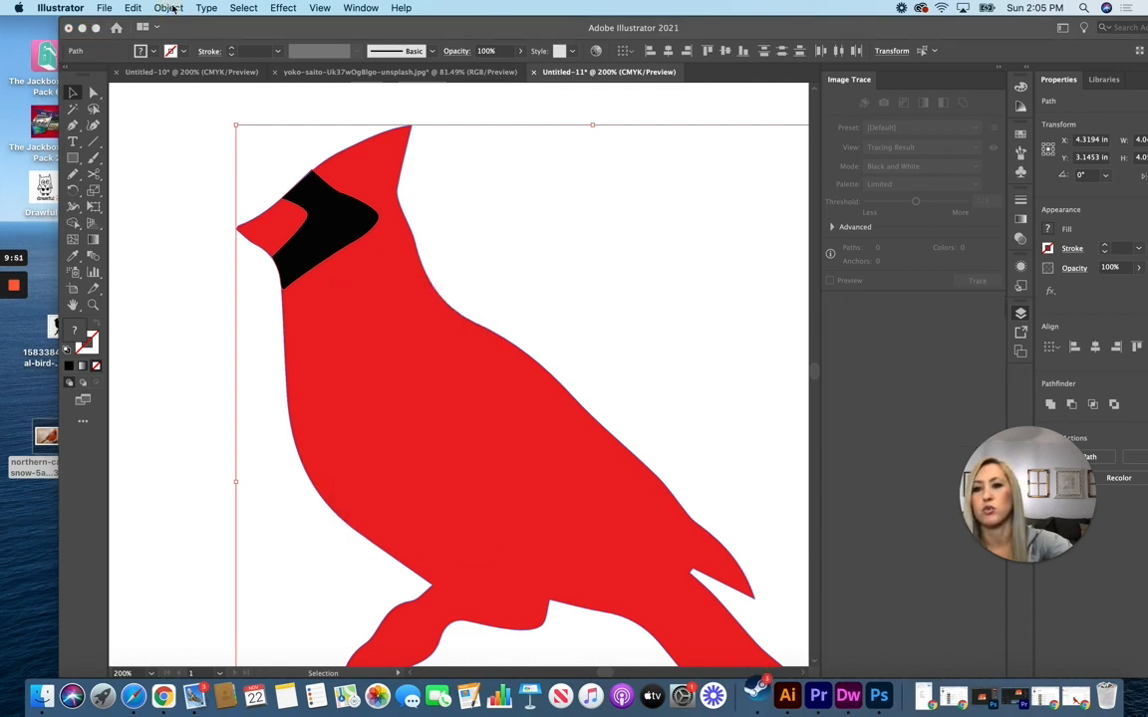
pyautogui.click(169, 8)
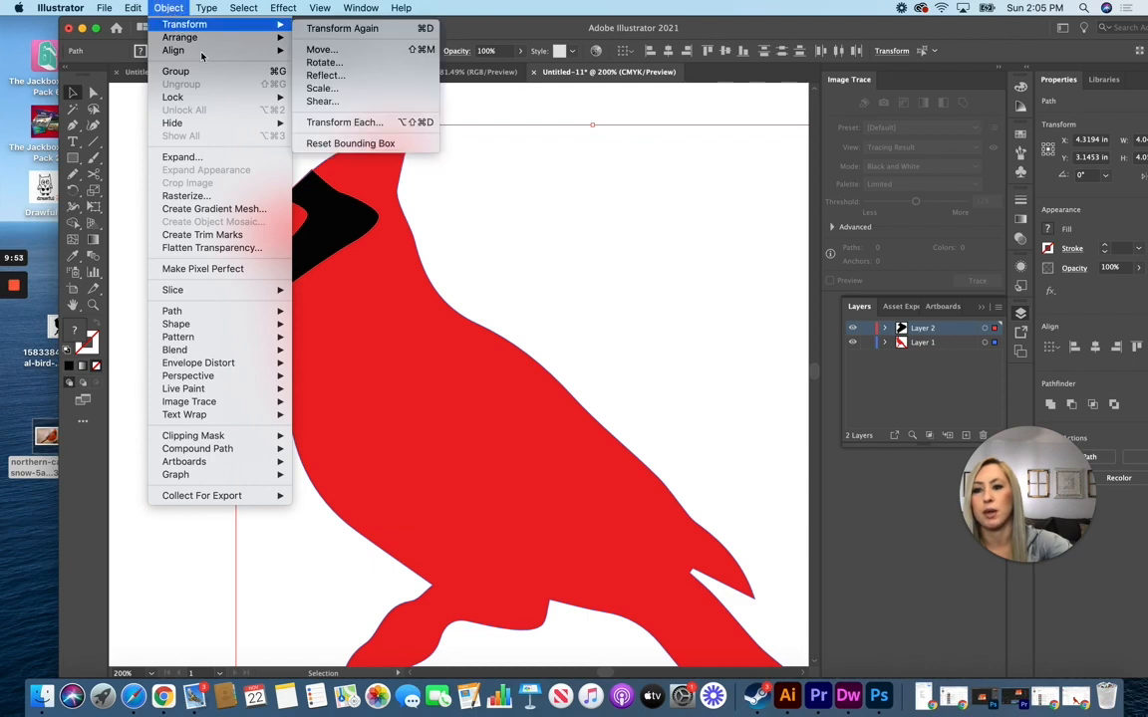
pyautogui.click(185, 71)
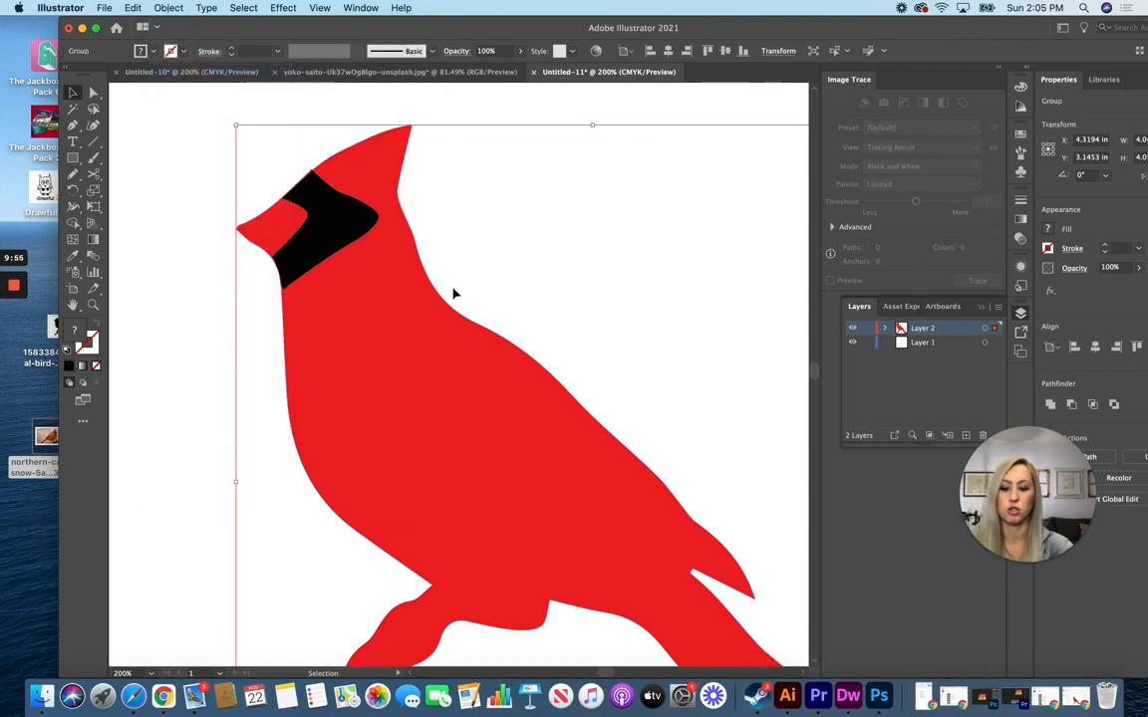
# Step: Move the grouped cardinal down and to the right on the artboard, to about X 4.65 in, Y 3.85 in
pyautogui.press('super+minus')
pyautogui.press('super+minus')
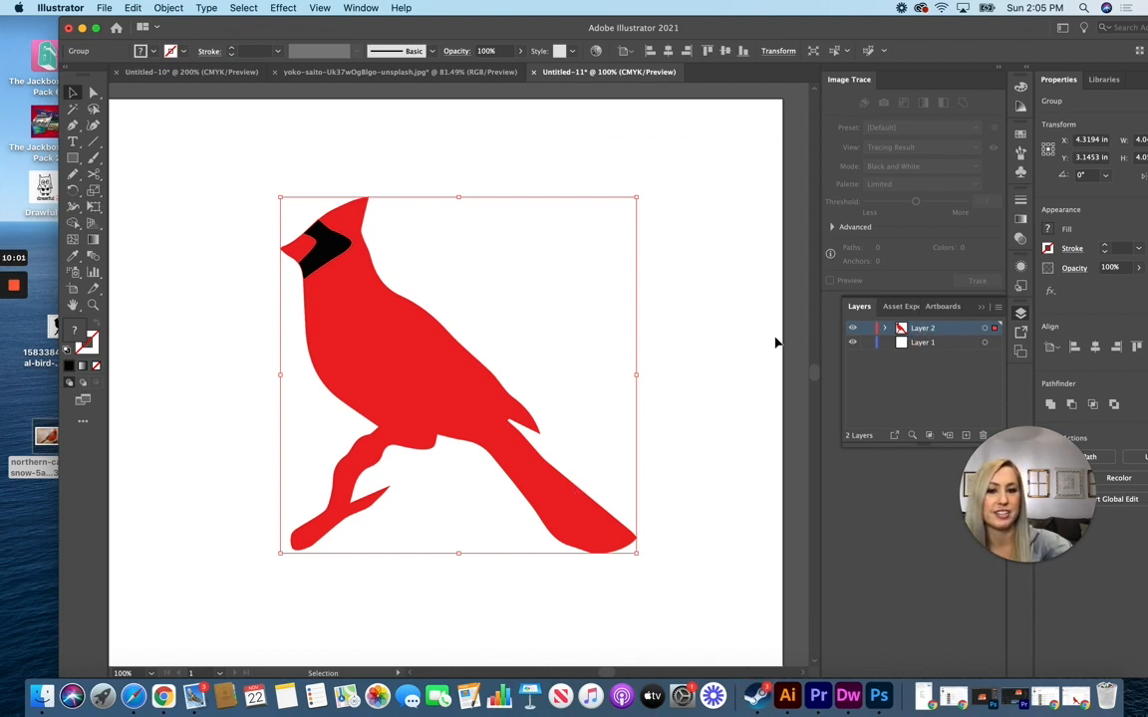
pyautogui.moveTo(379, 332); pyautogui.dragTo(408, 393)
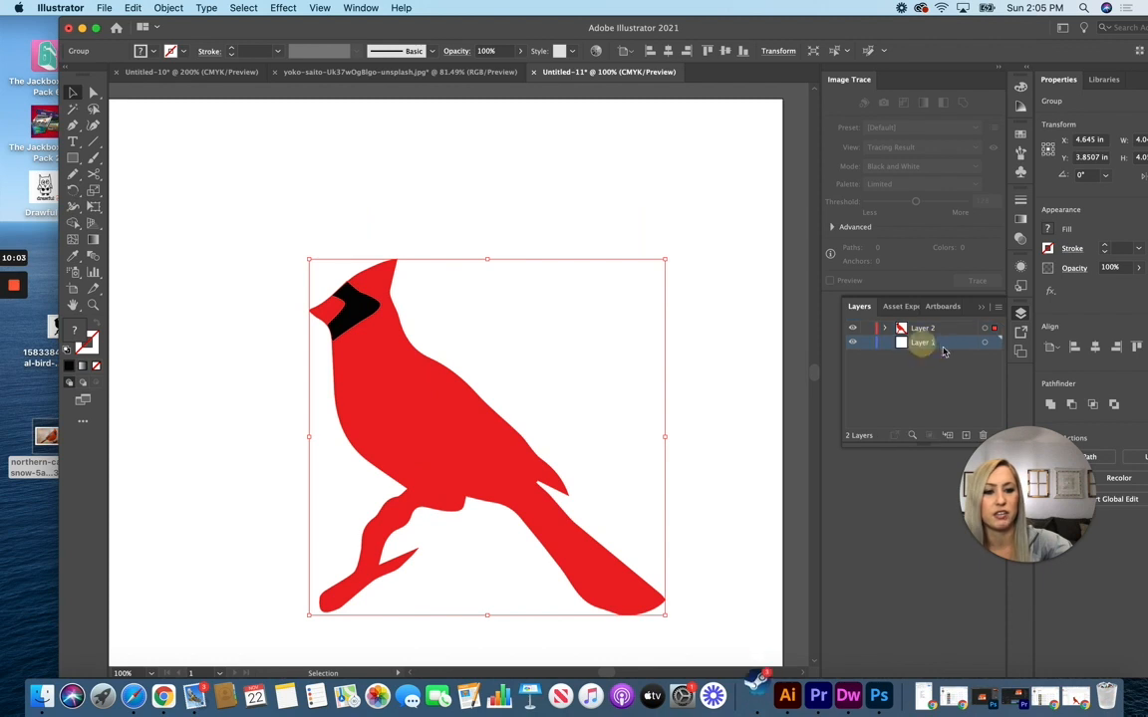
# Step: Try to delete the empty Layer 1, and move the grouped cardinal up to about X 4.23 in, Y 2.95 in
pyautogui.click(976, 413)
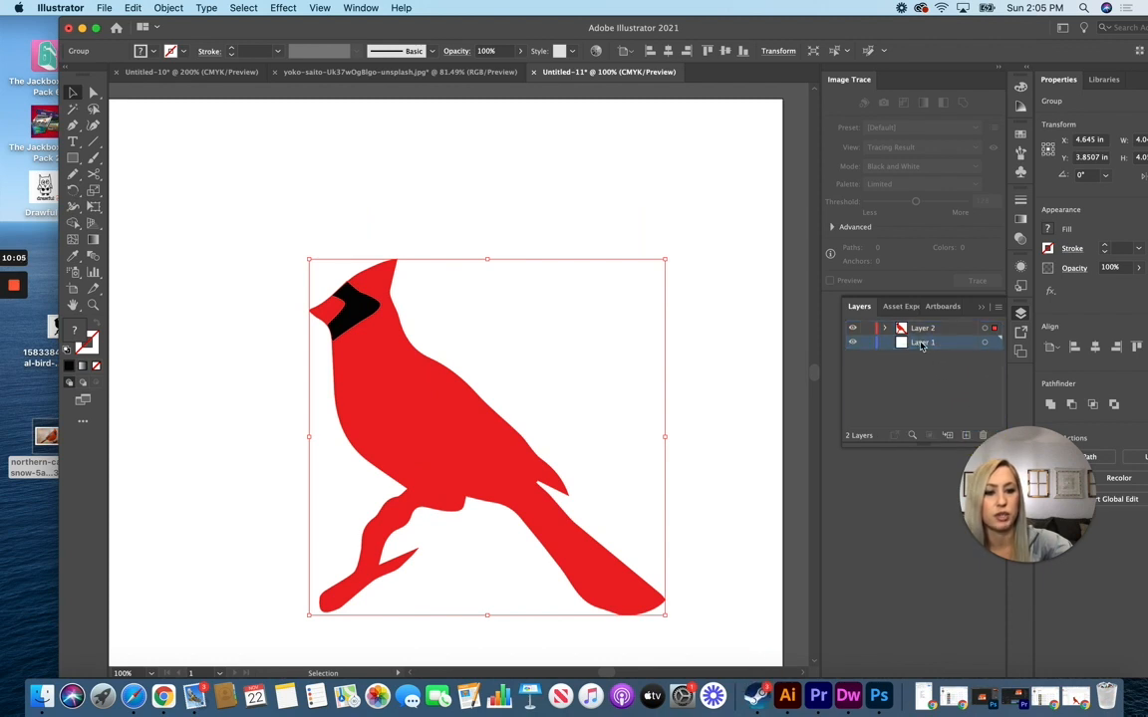
pyautogui.moveTo(921, 344); pyautogui.dragTo(982, 434)
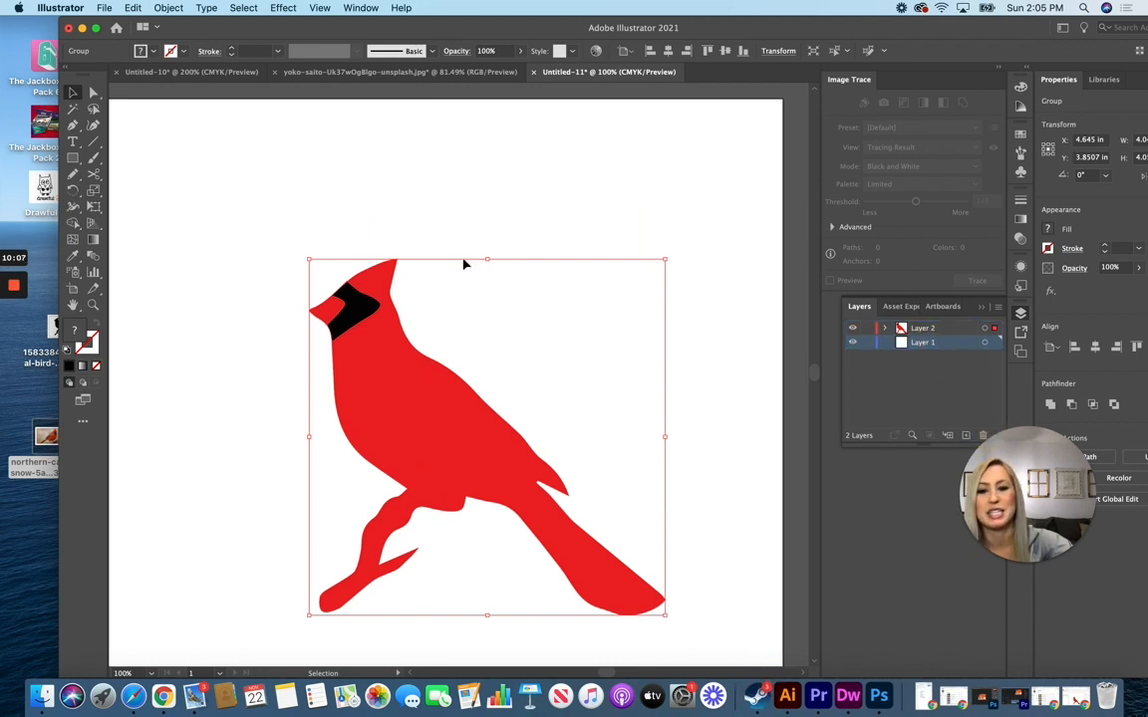
pyautogui.moveTo(446, 400); pyautogui.dragTo(410, 322)
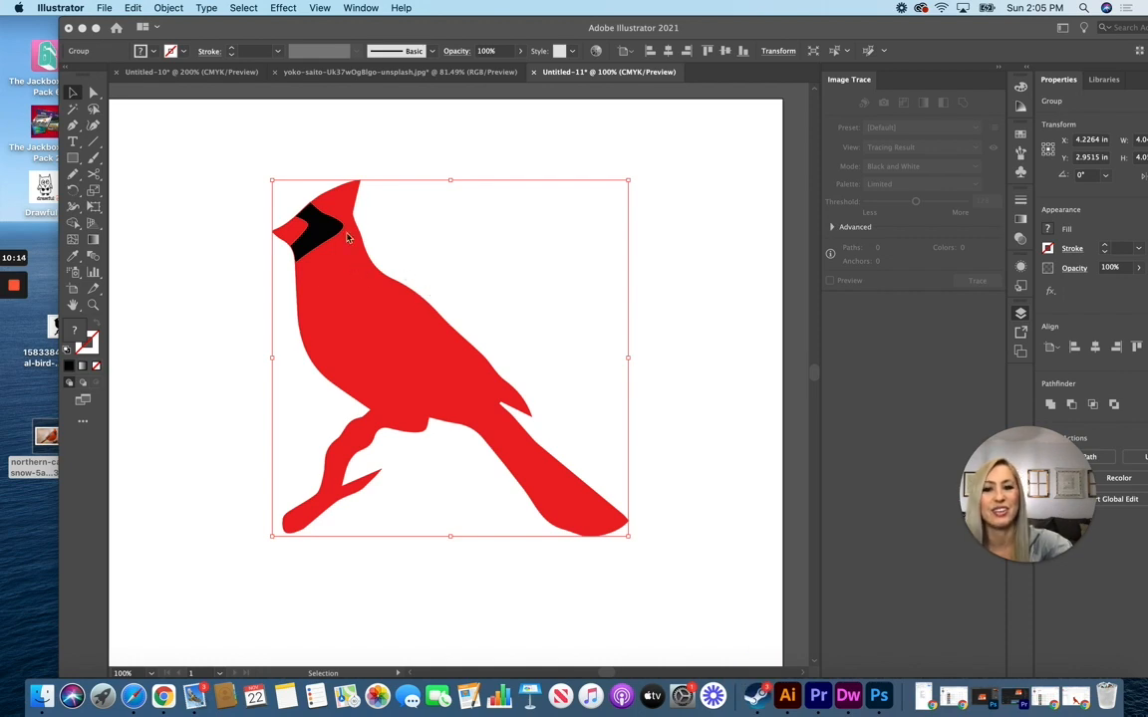
pyautogui.click(379, 332)
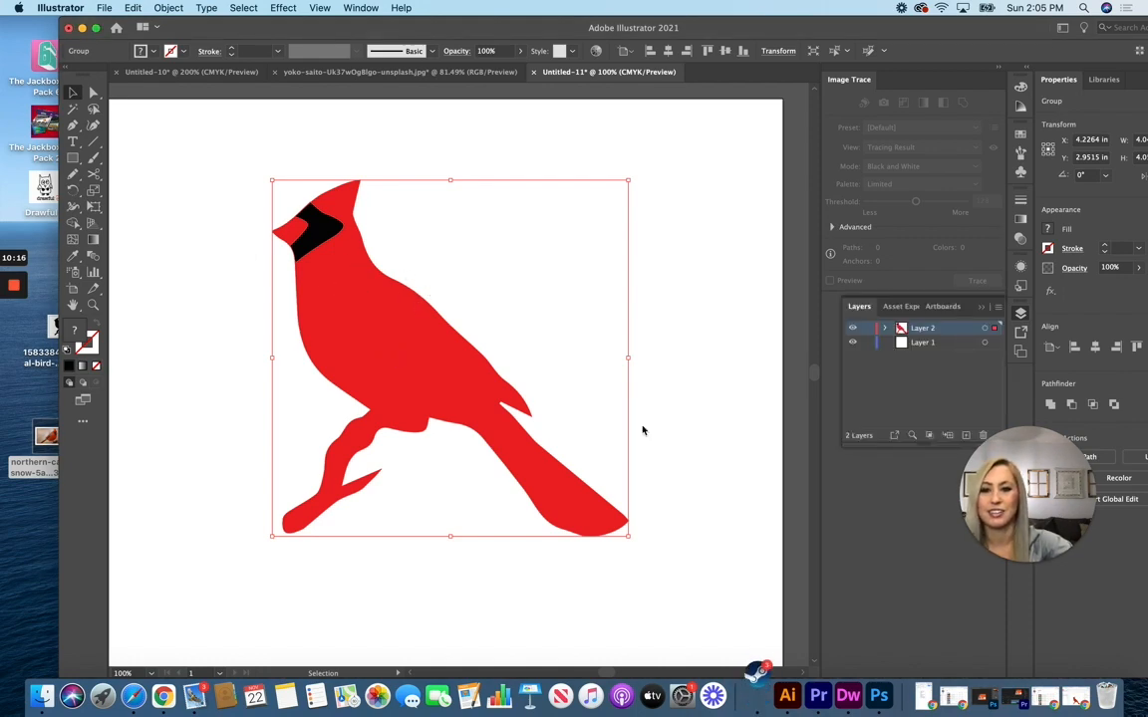